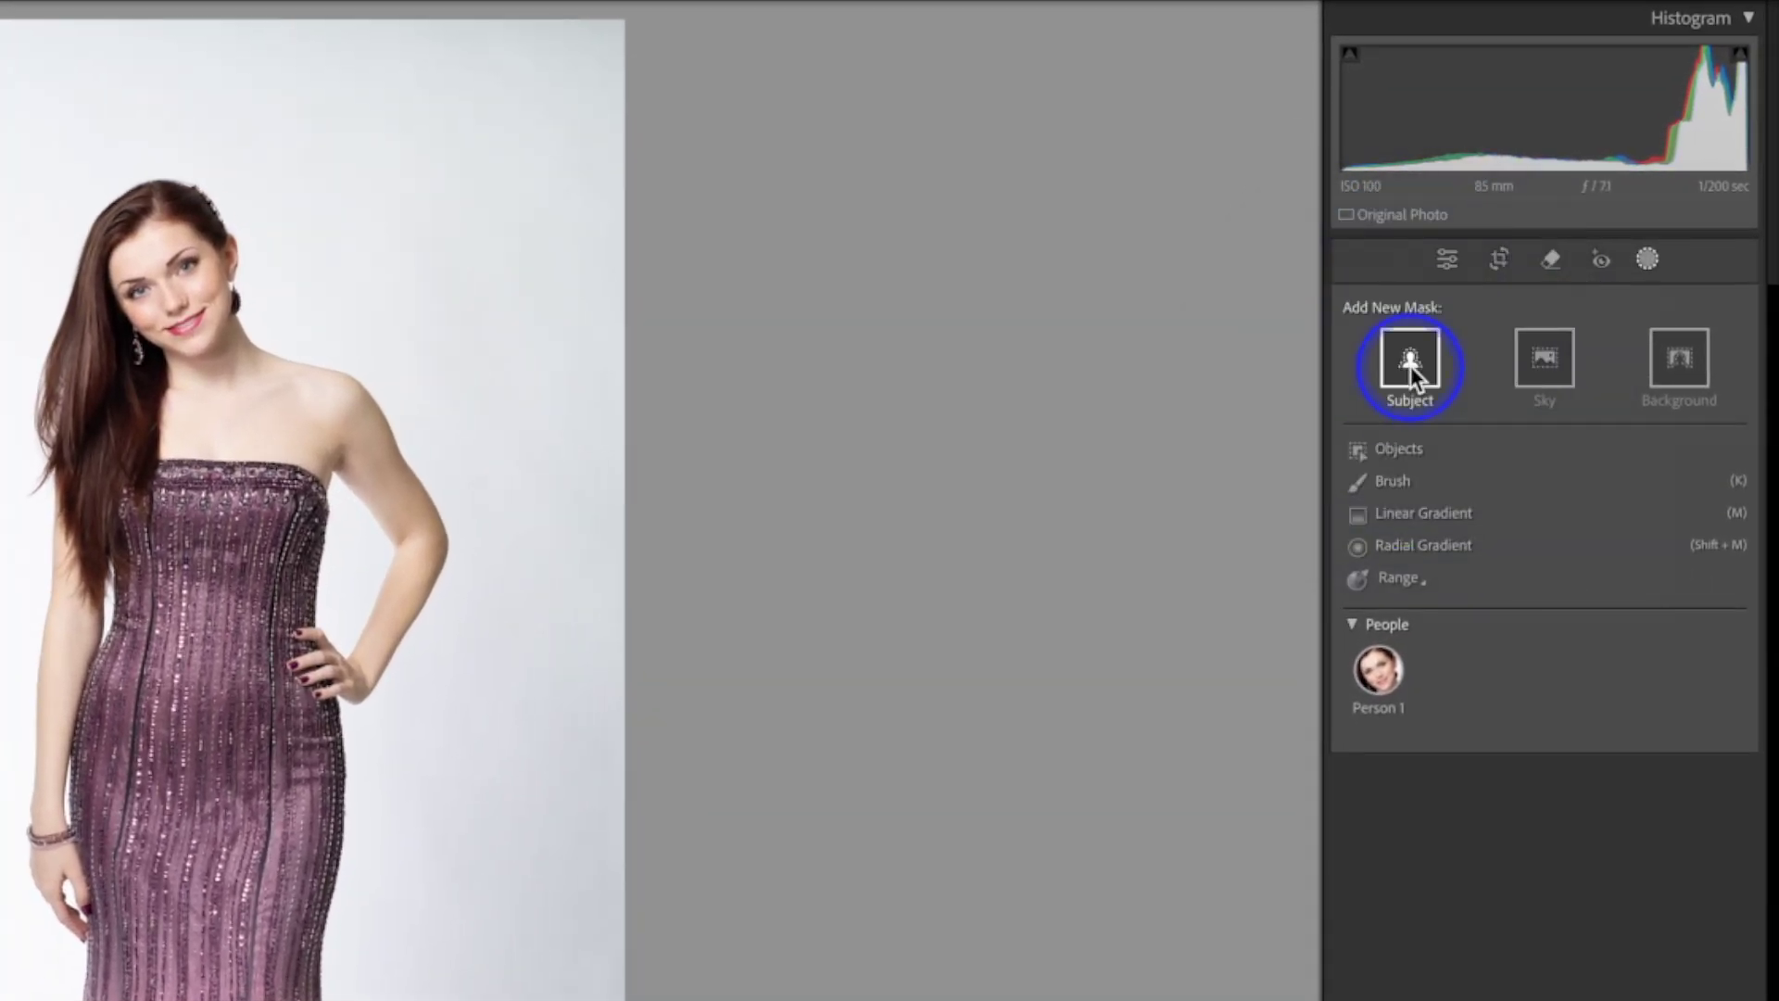
- Create a subject mask on the woman in the purple gown and lower its exposure to -0.45
left_click(1544, 359)
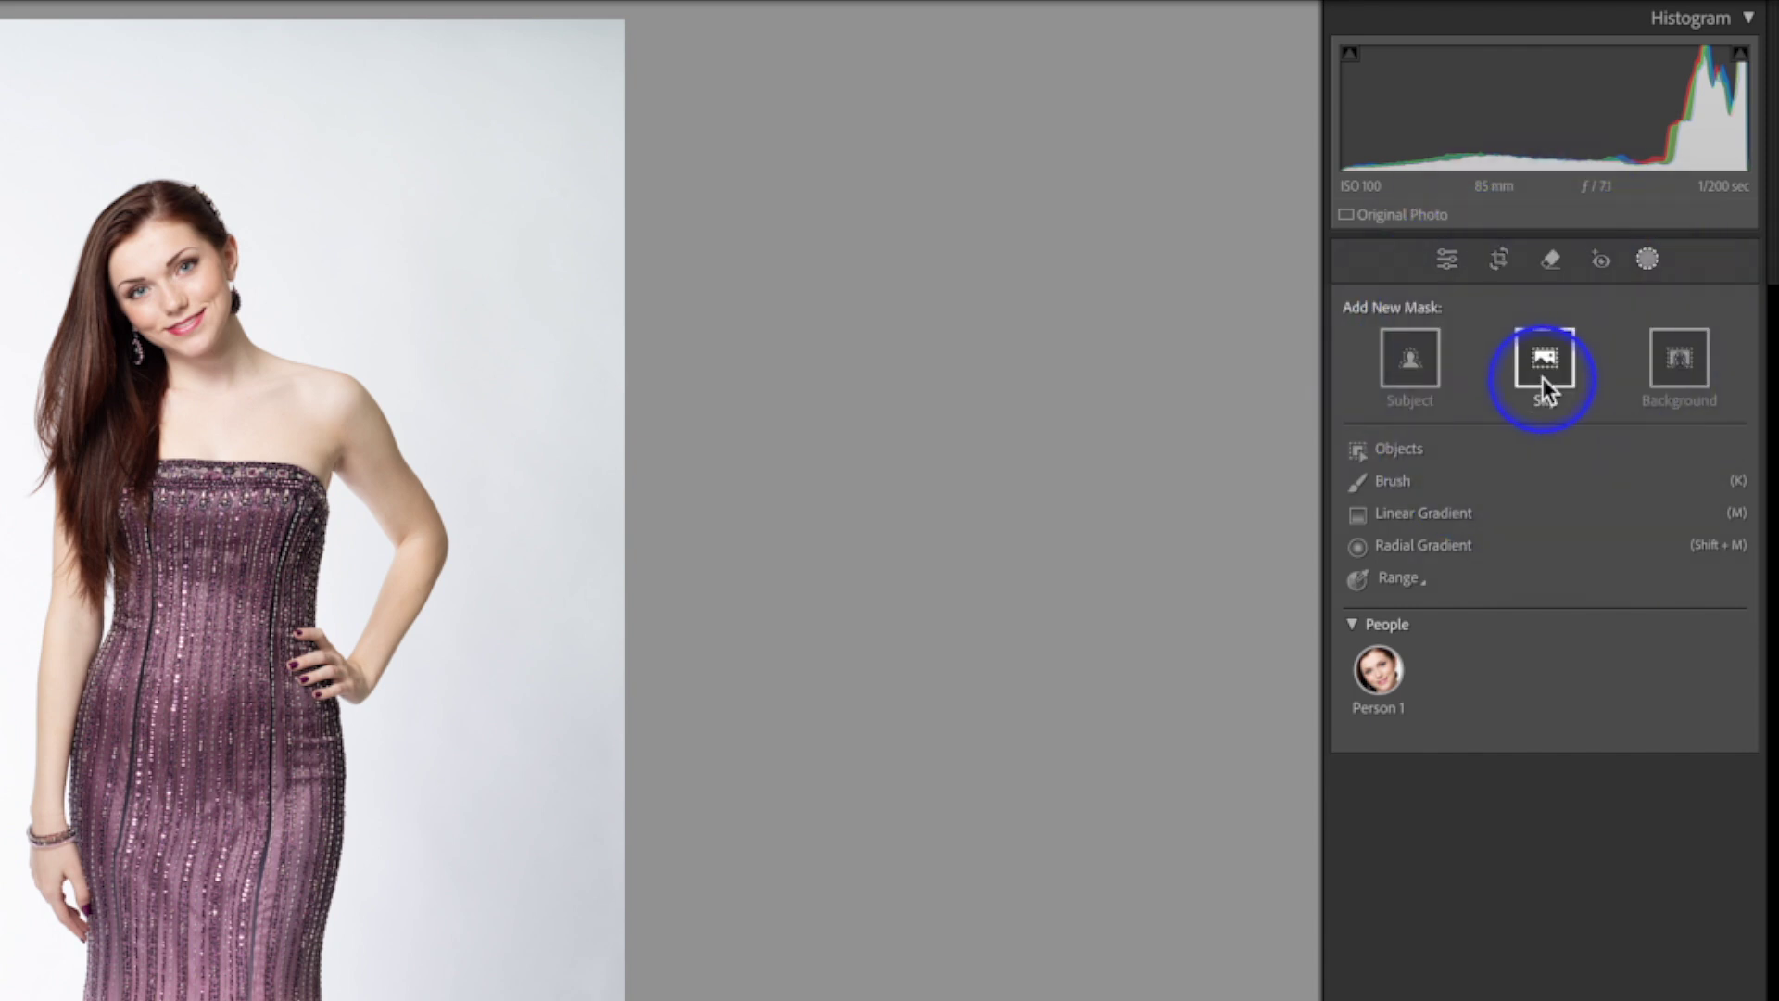
left_click(1651, 370)
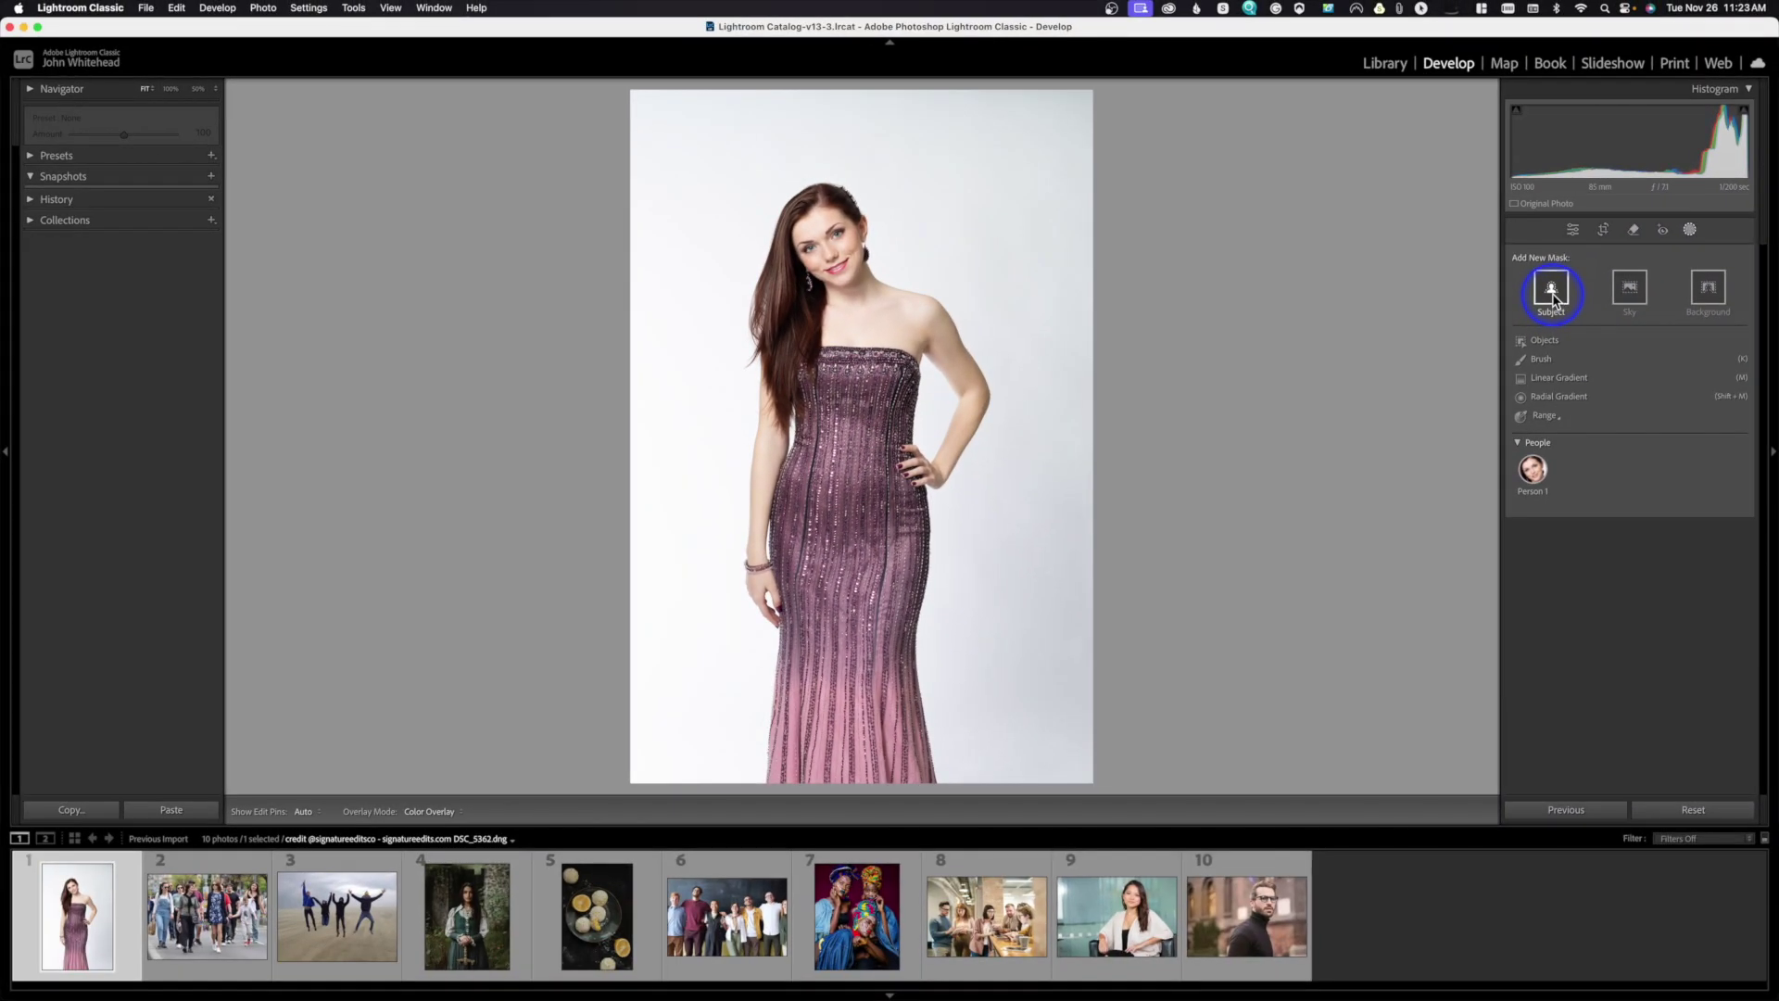
left_click(1552, 292)
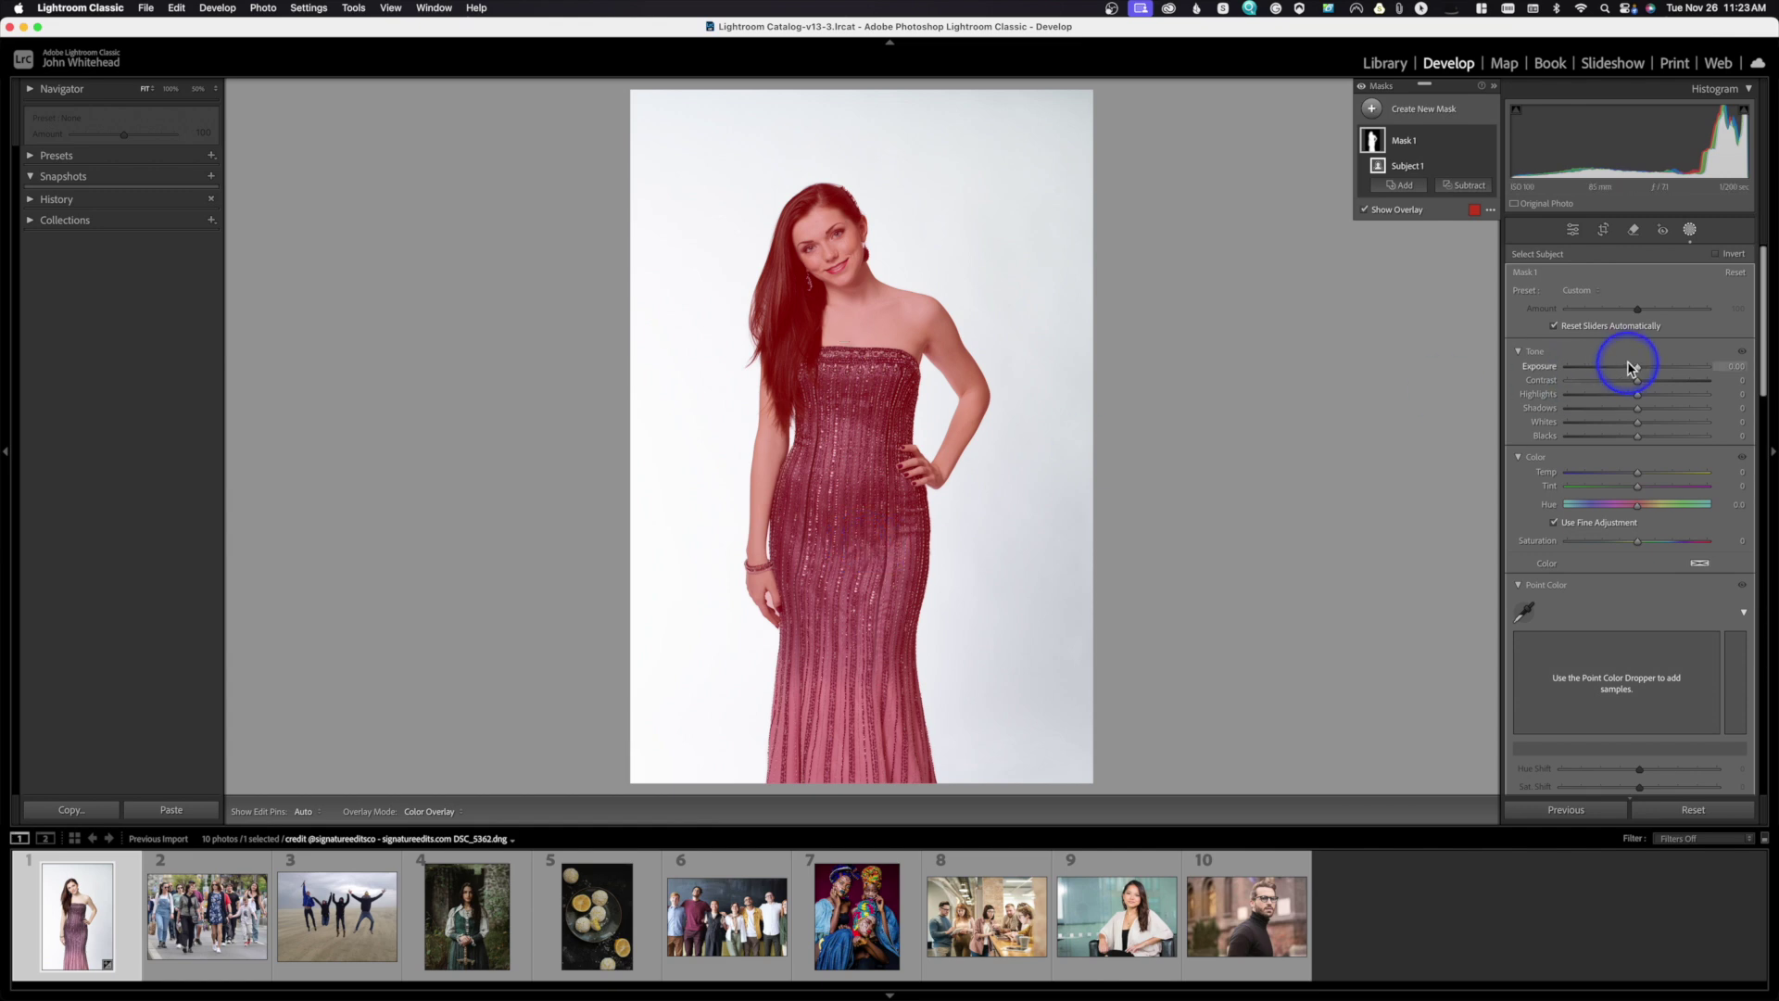
mouse_move(1637, 371)
left_mouse_down()
mouse_move(1667, 367)
mouse_move(1614, 372)
mouse_move(1628, 367)
left_mouse_up()
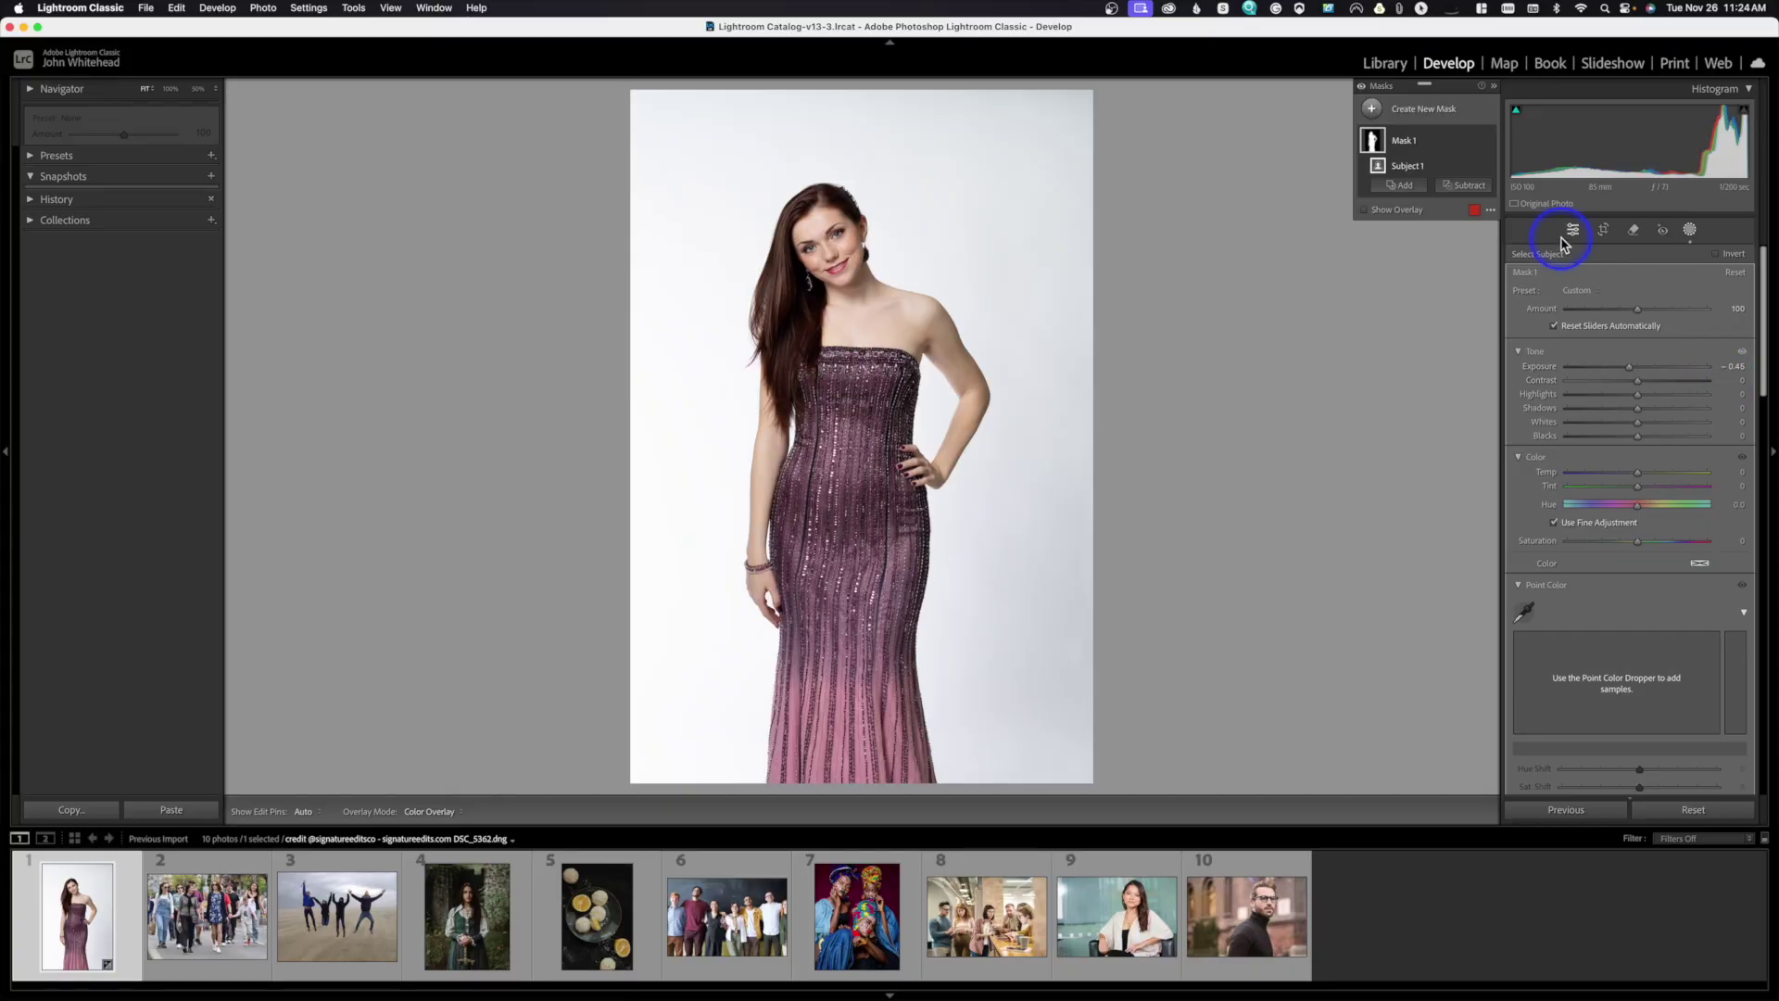
- Show the subject mask's overlay, preview it in White on Black mode, and return to Color Overlay
left_click(1364, 211)
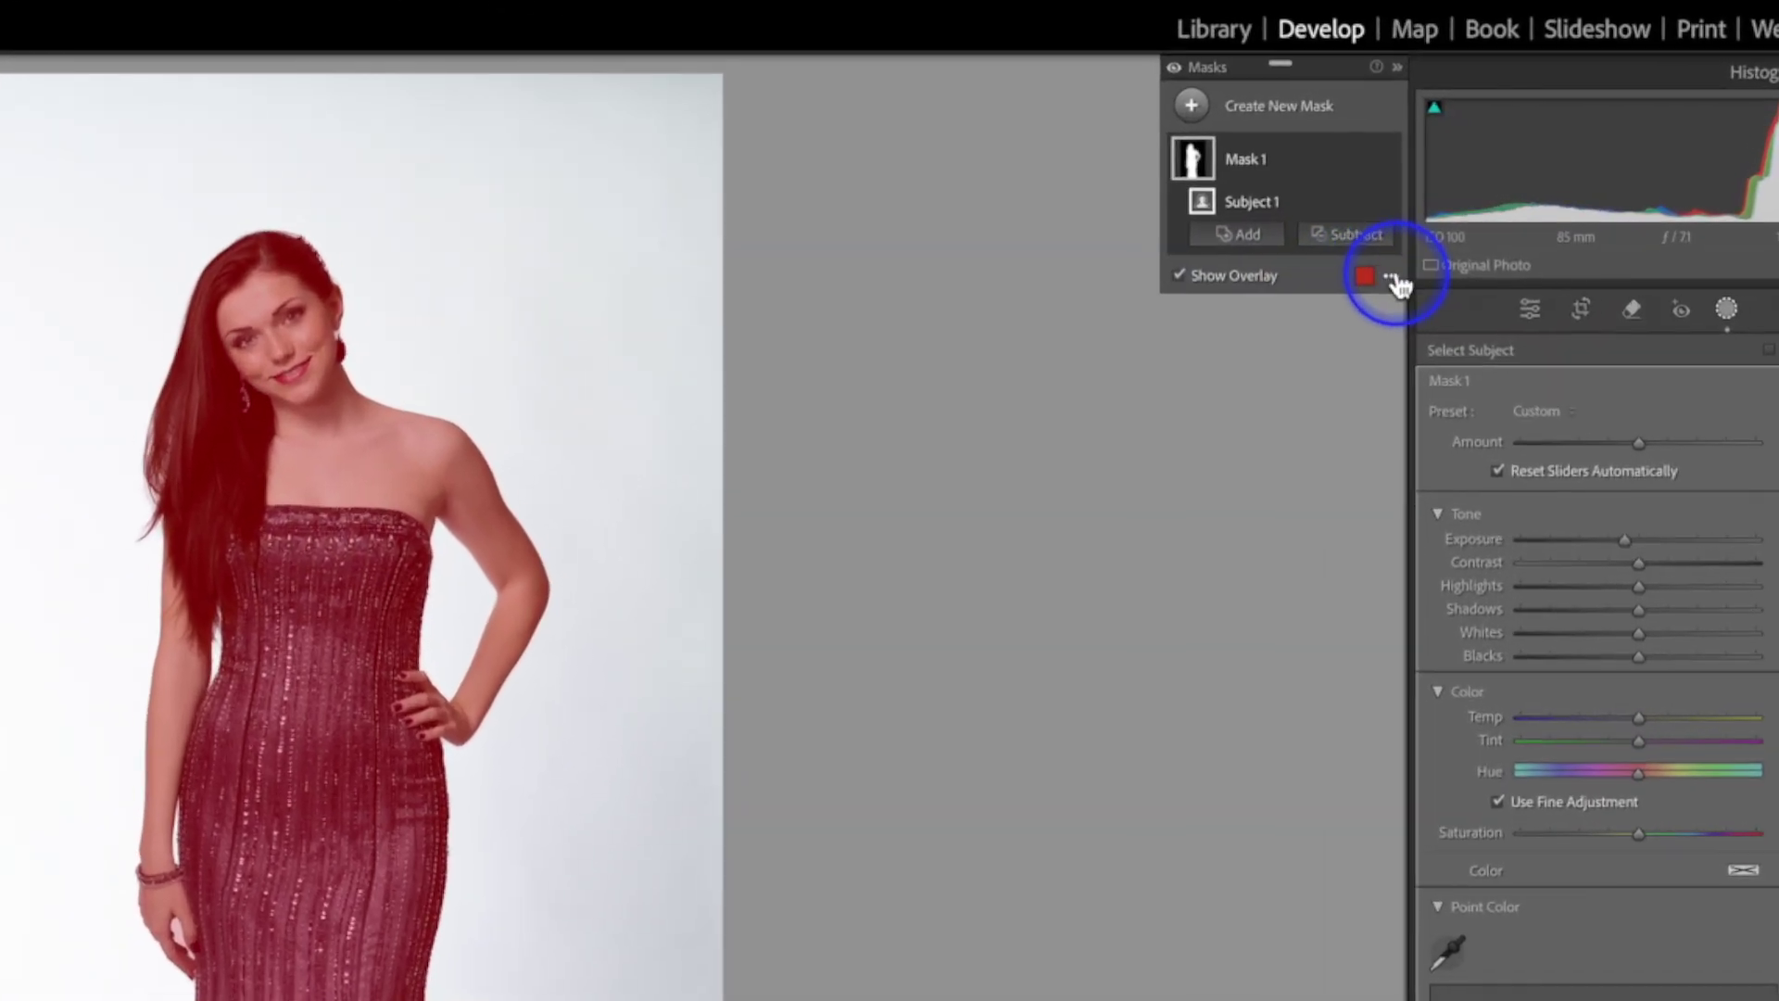
left_click(1490, 210)
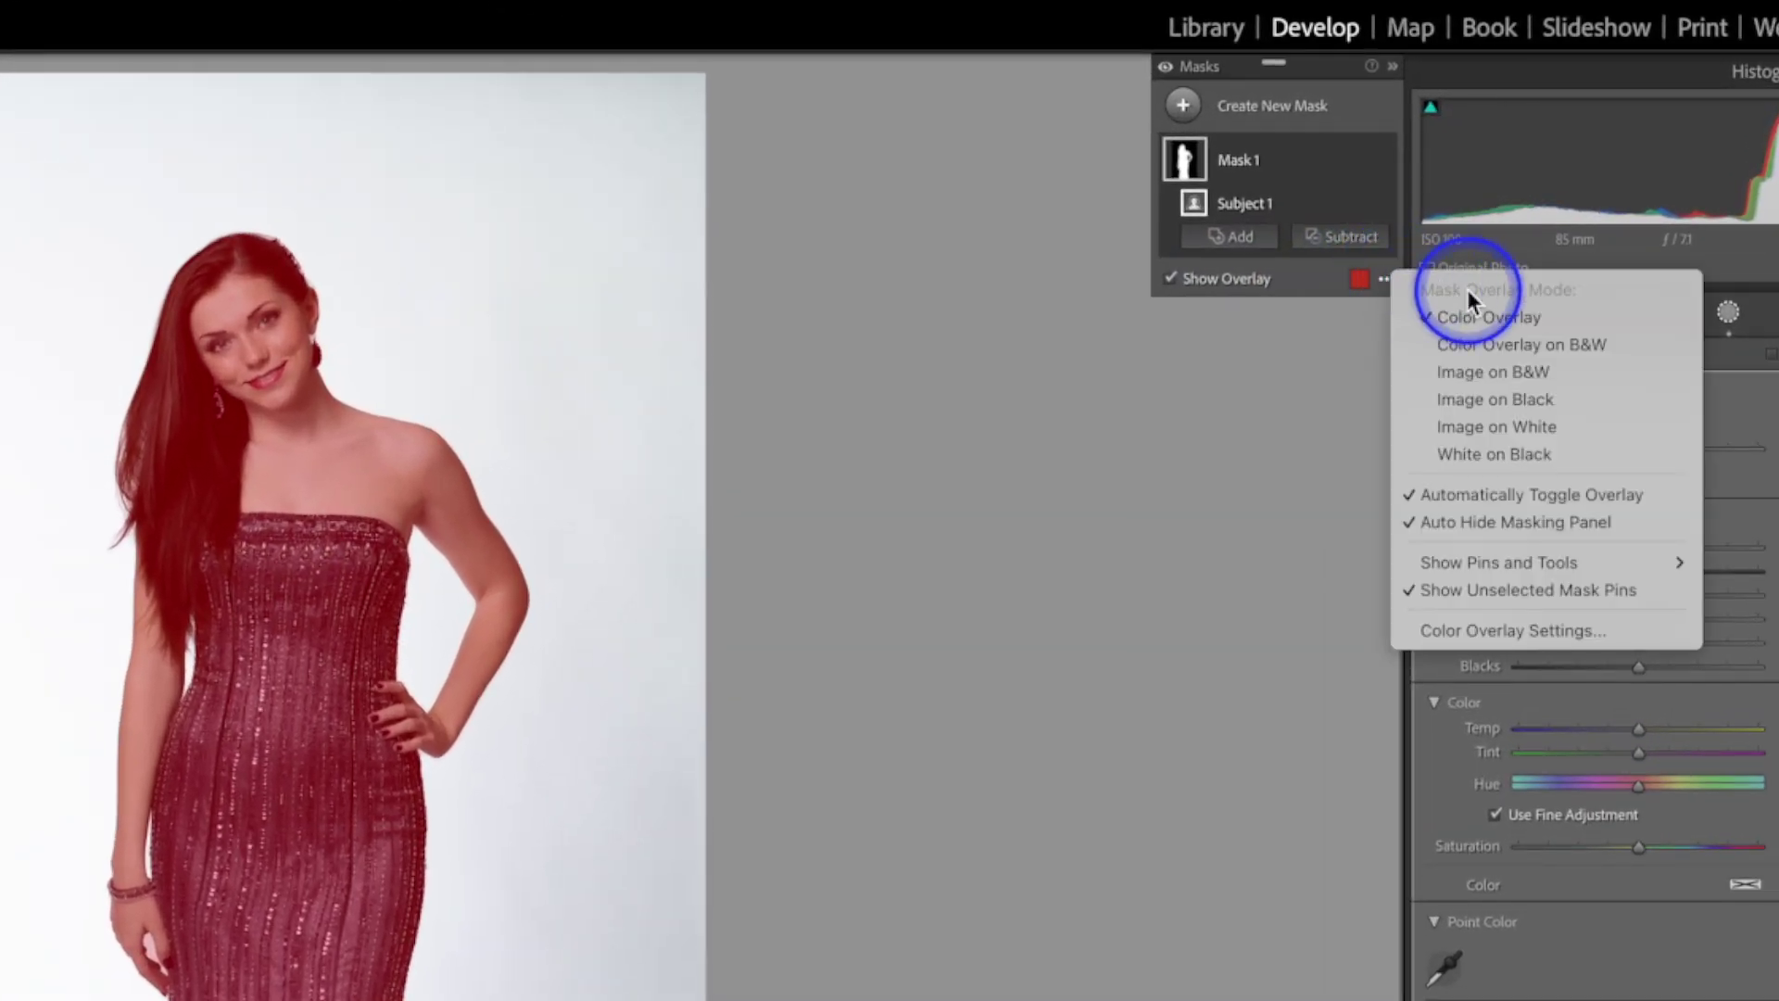
left_click(1498, 447)
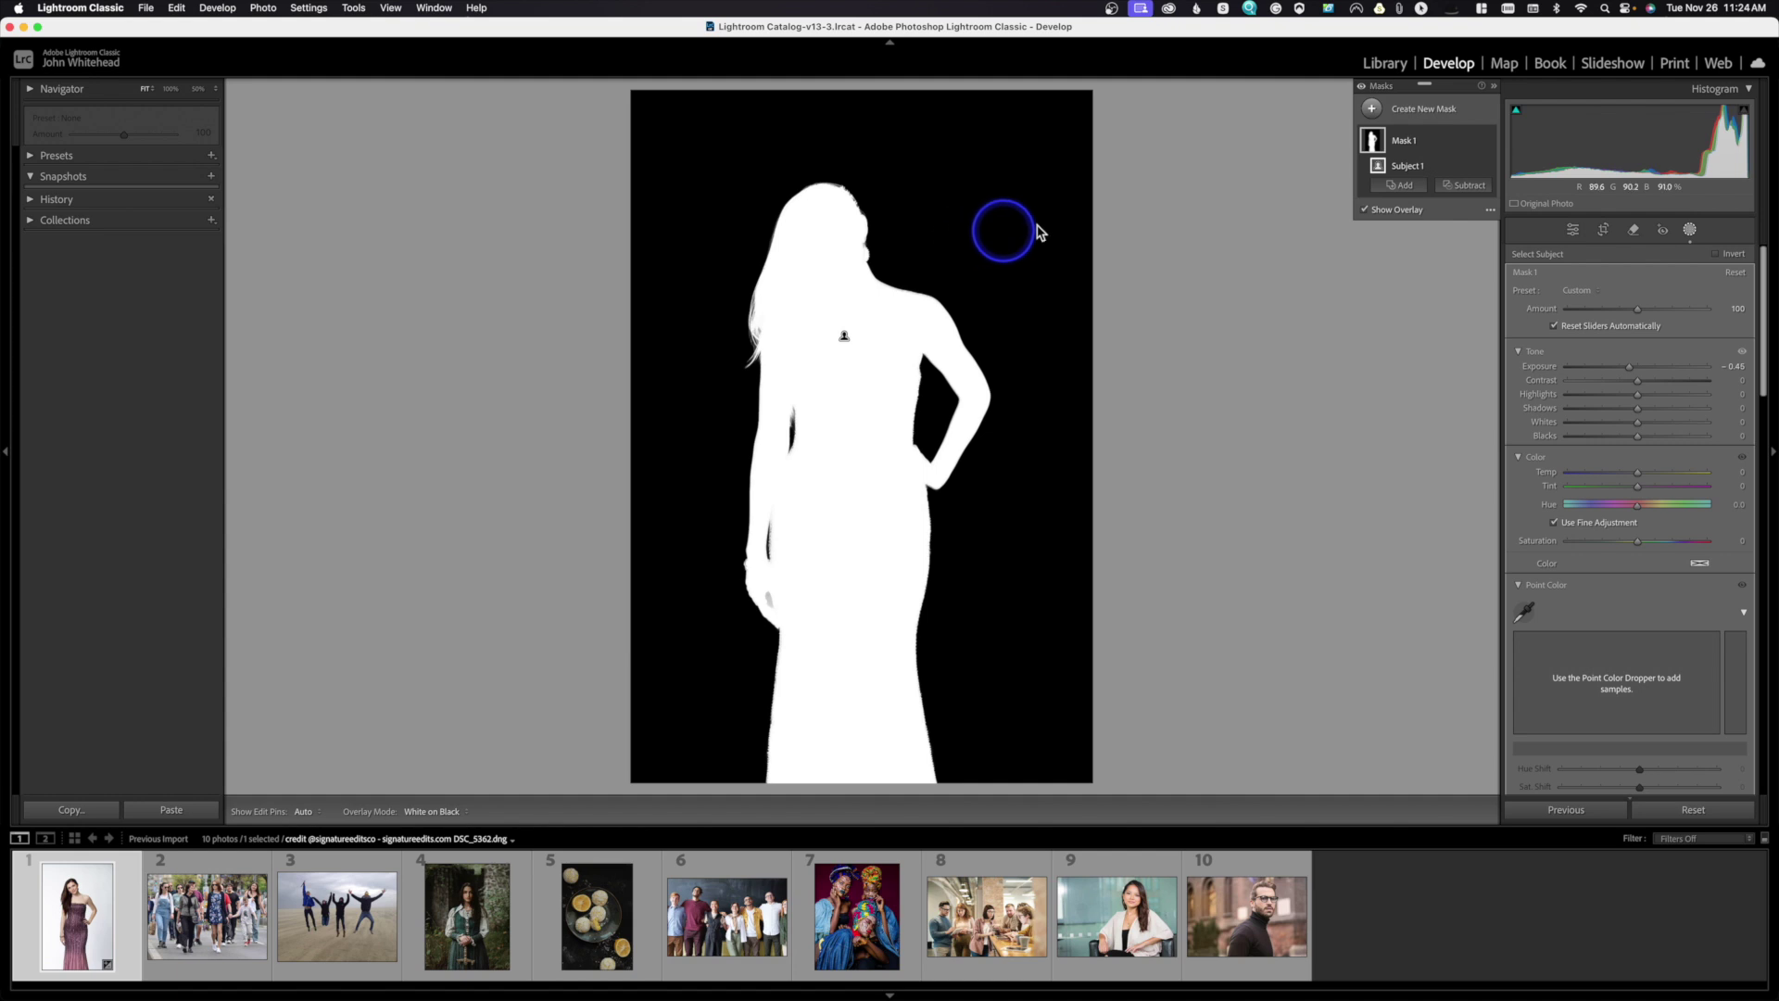
left_click(1490, 209)
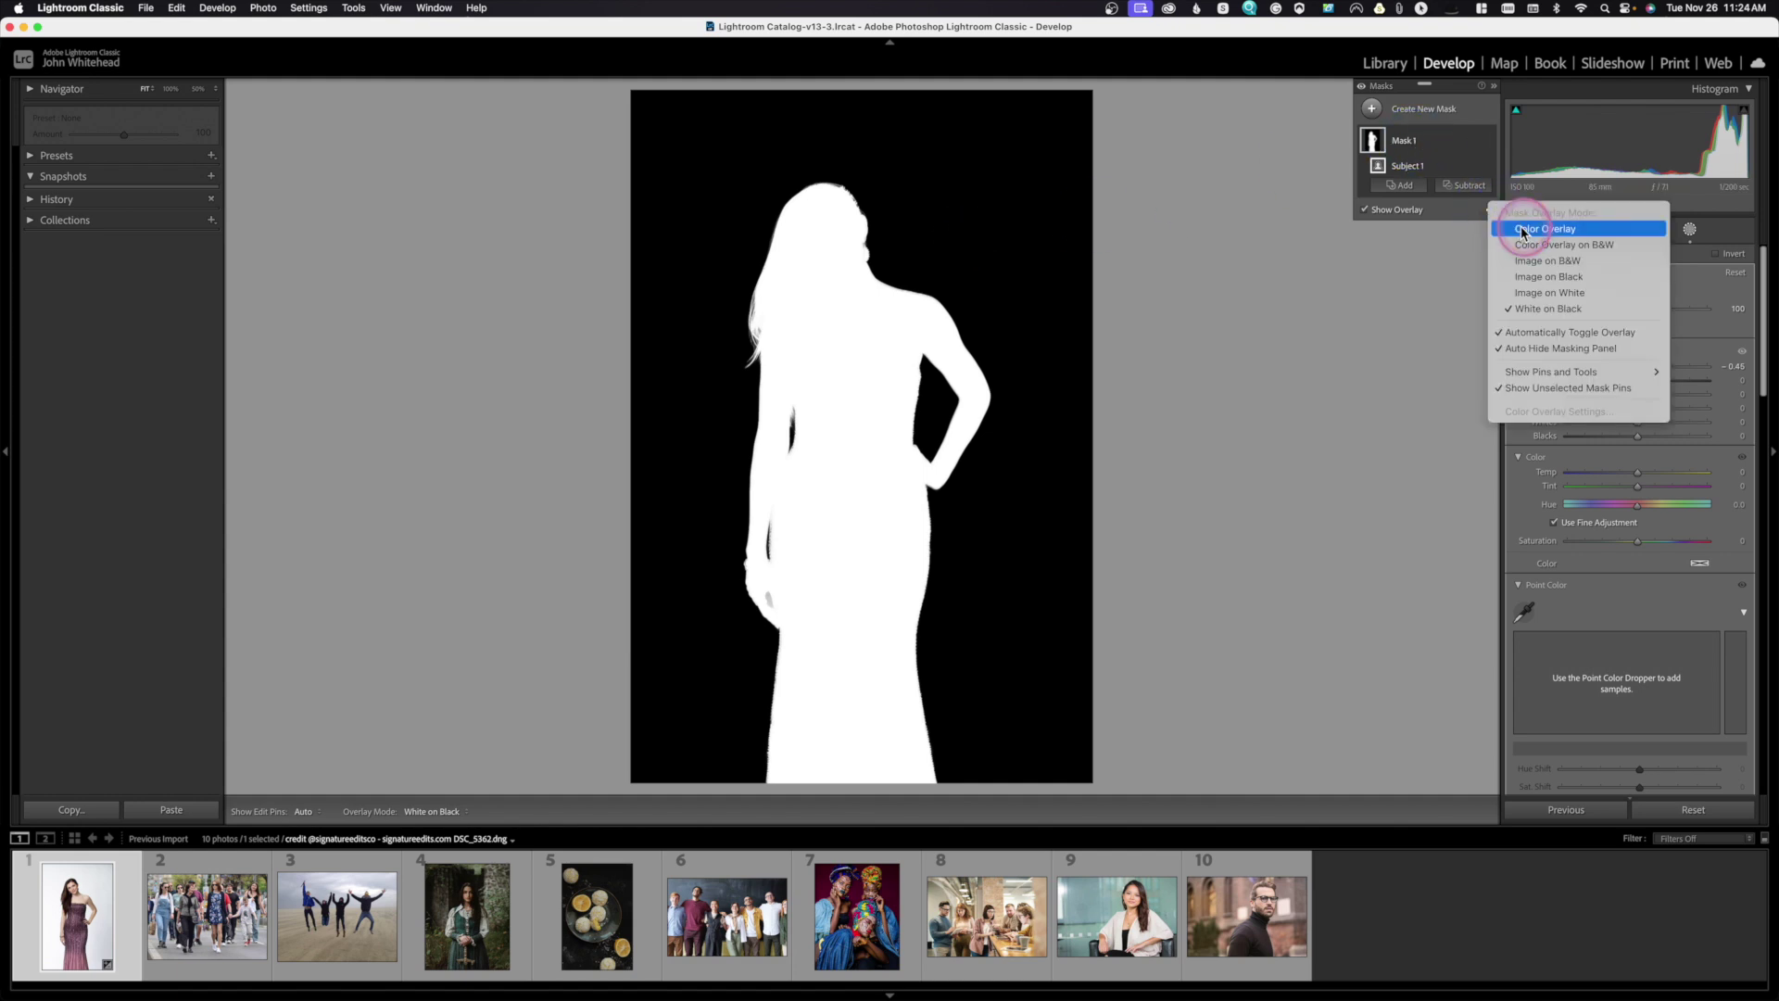
left_click(1523, 232)
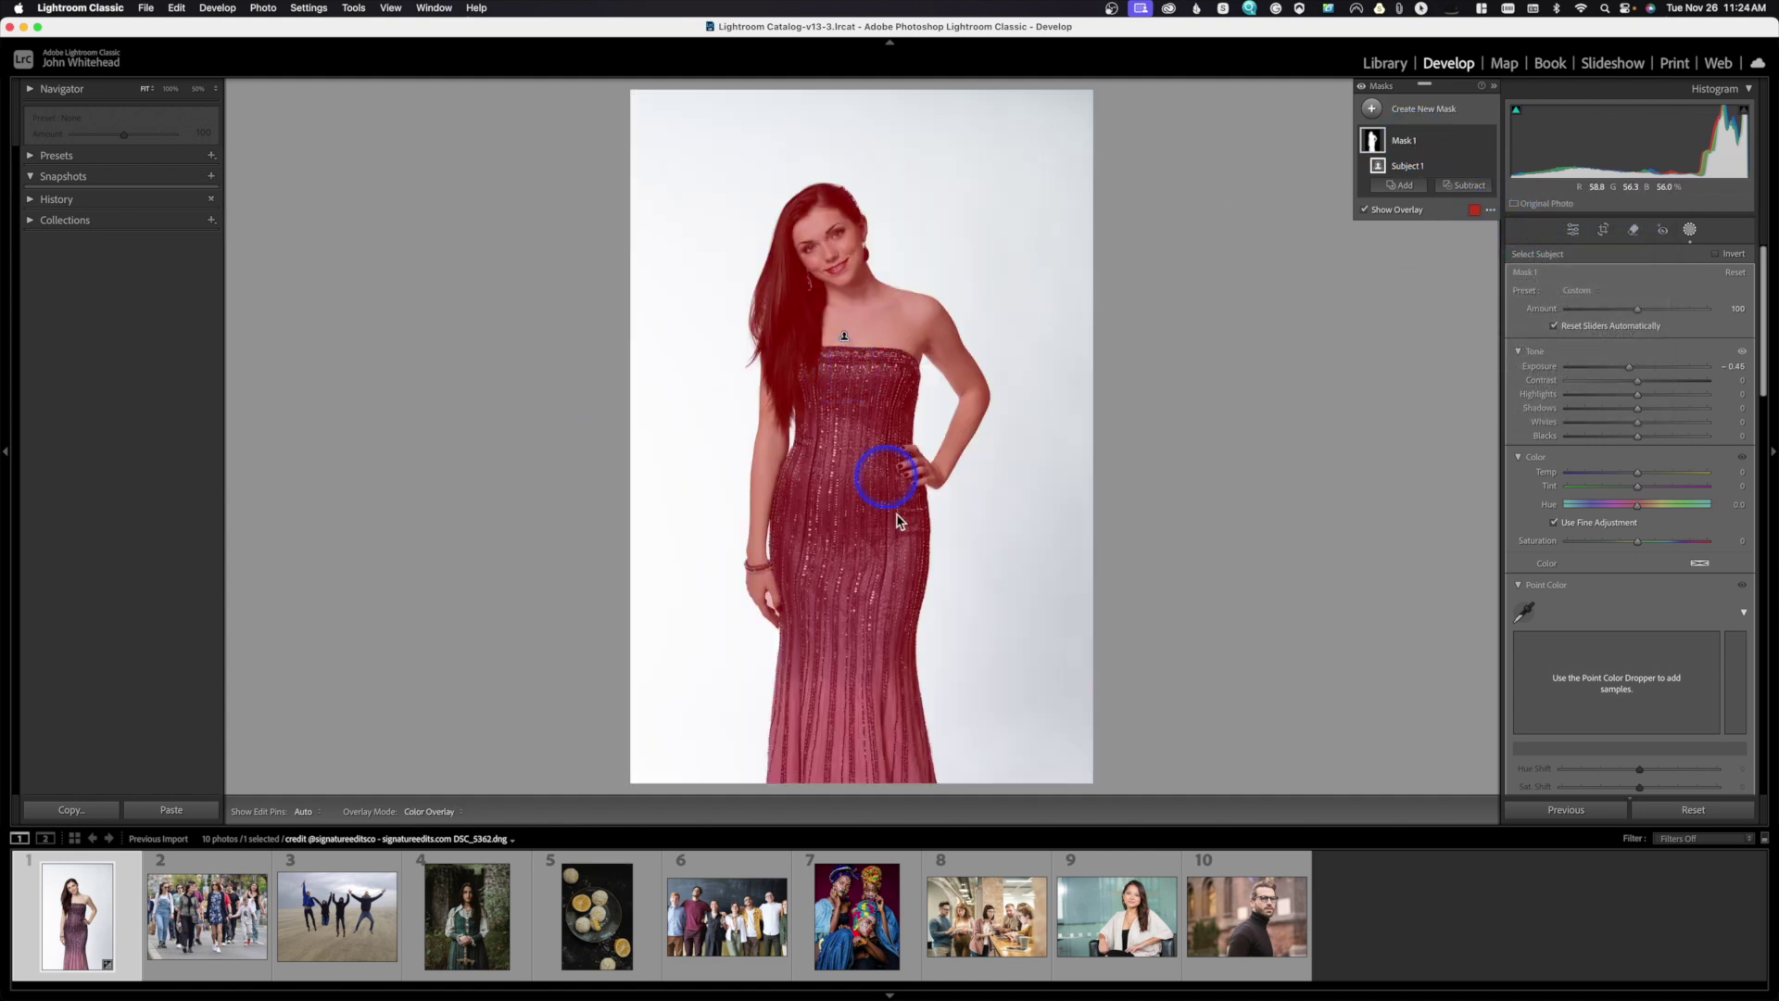
- Preview the subject mask in the Color Overlay on B&W and Image on B&W modes, and restore Color Overlay
left_click(1488, 210)
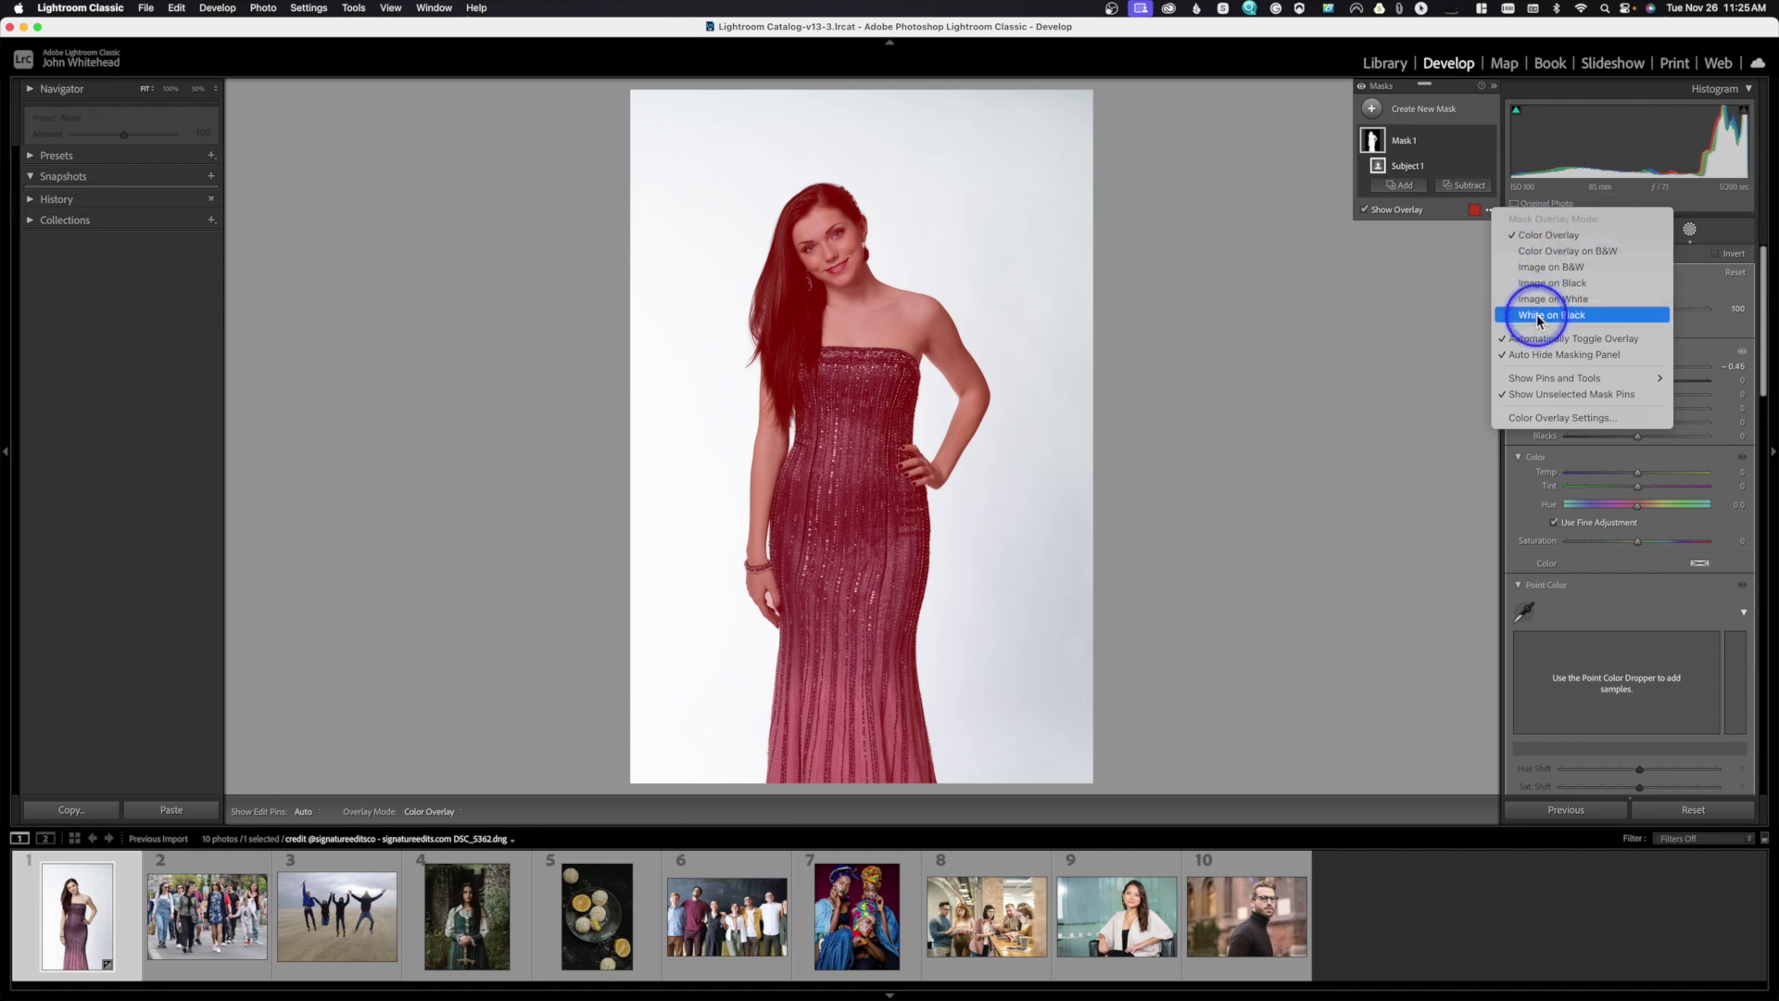
left_click(1580, 251)
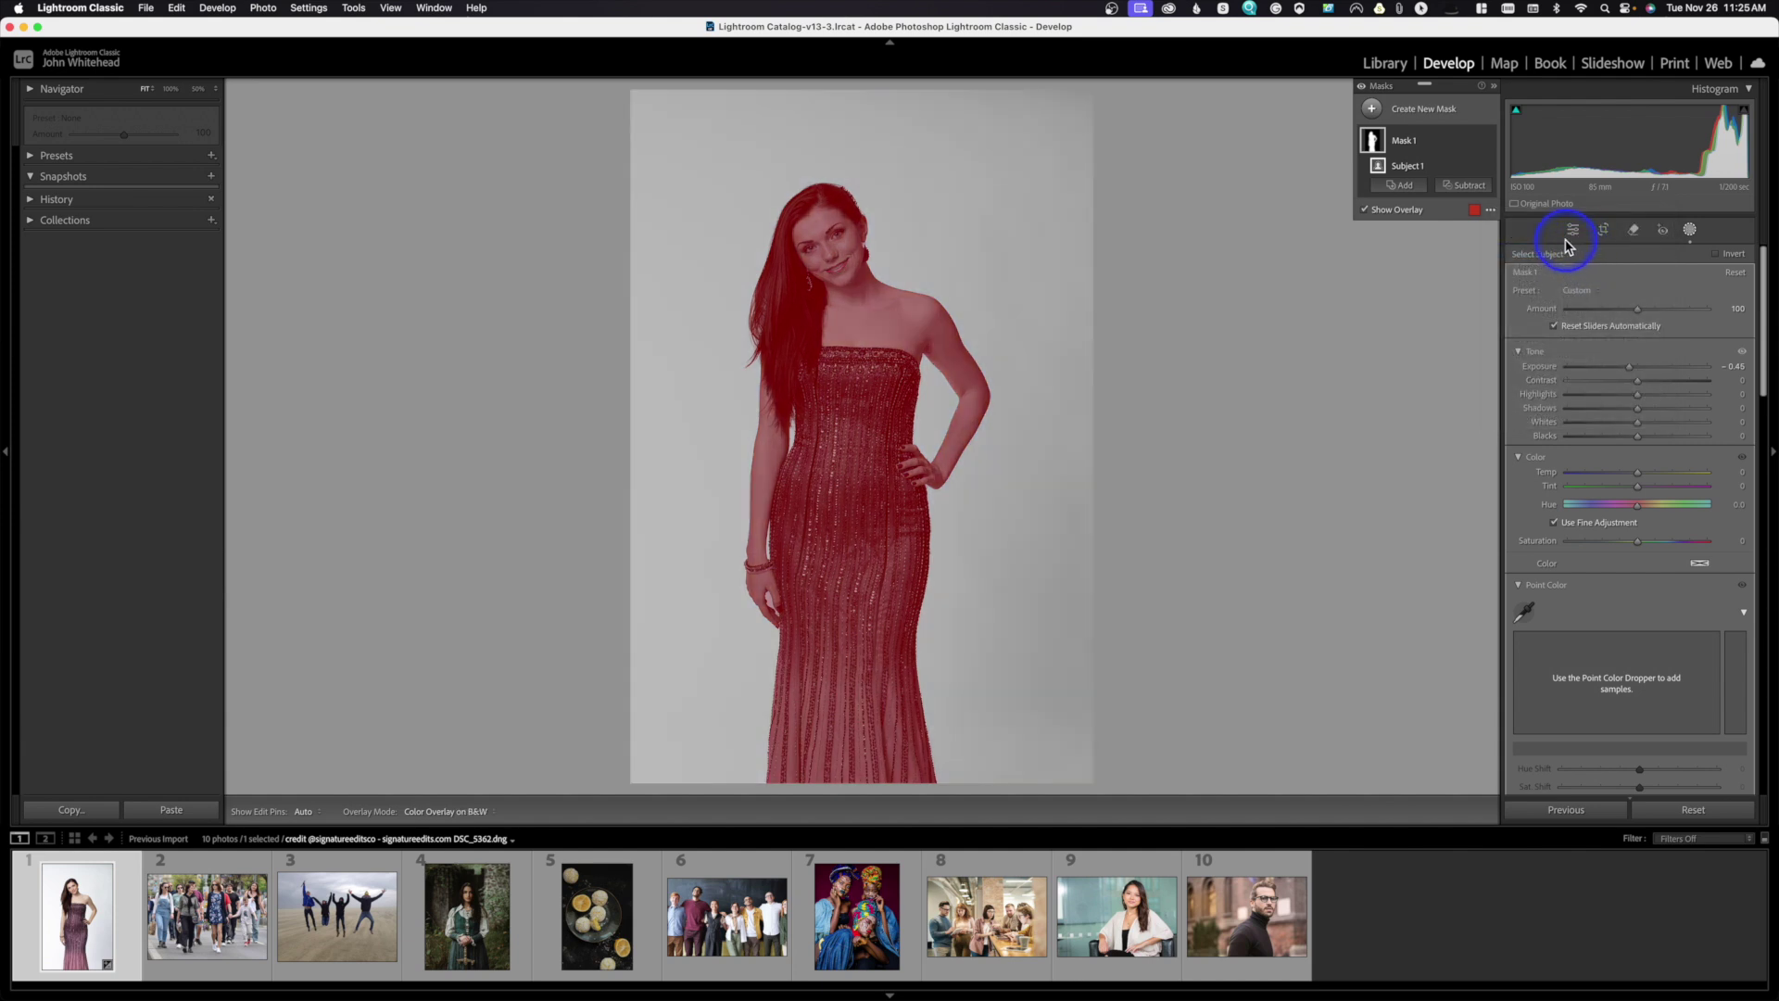
key("shift+o")
left_click(1490, 209)
left_click(1535, 266)
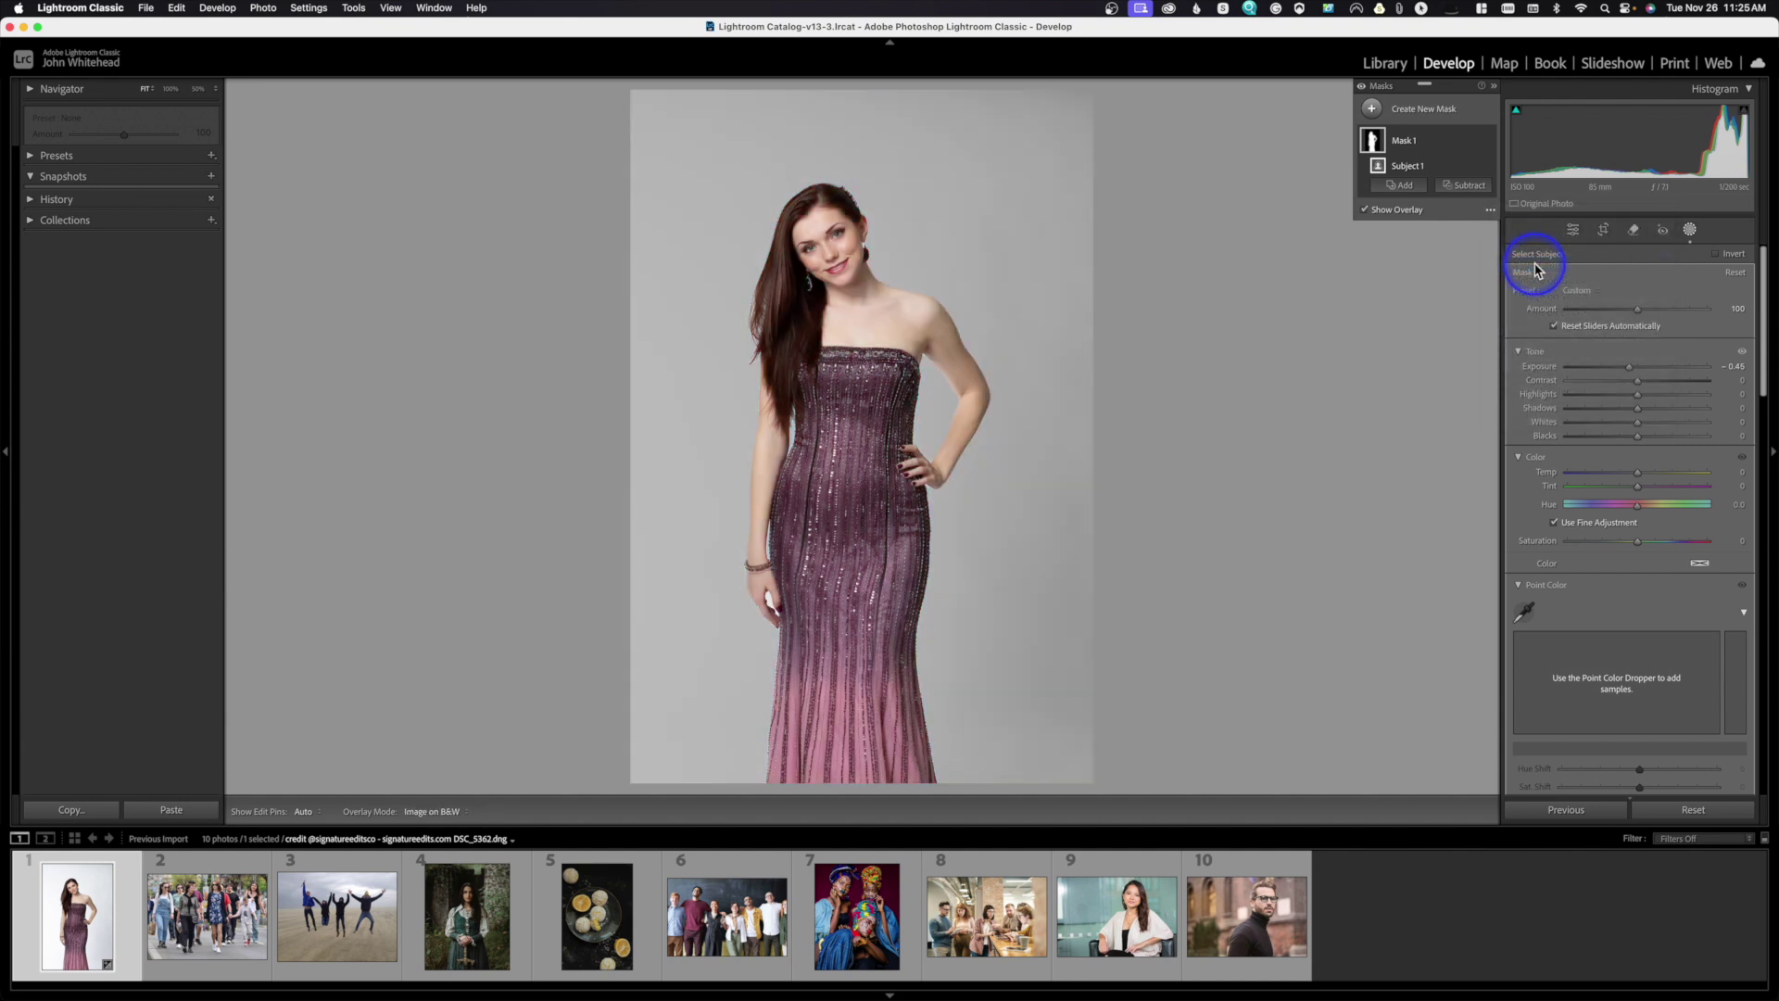
left_click(1489, 211)
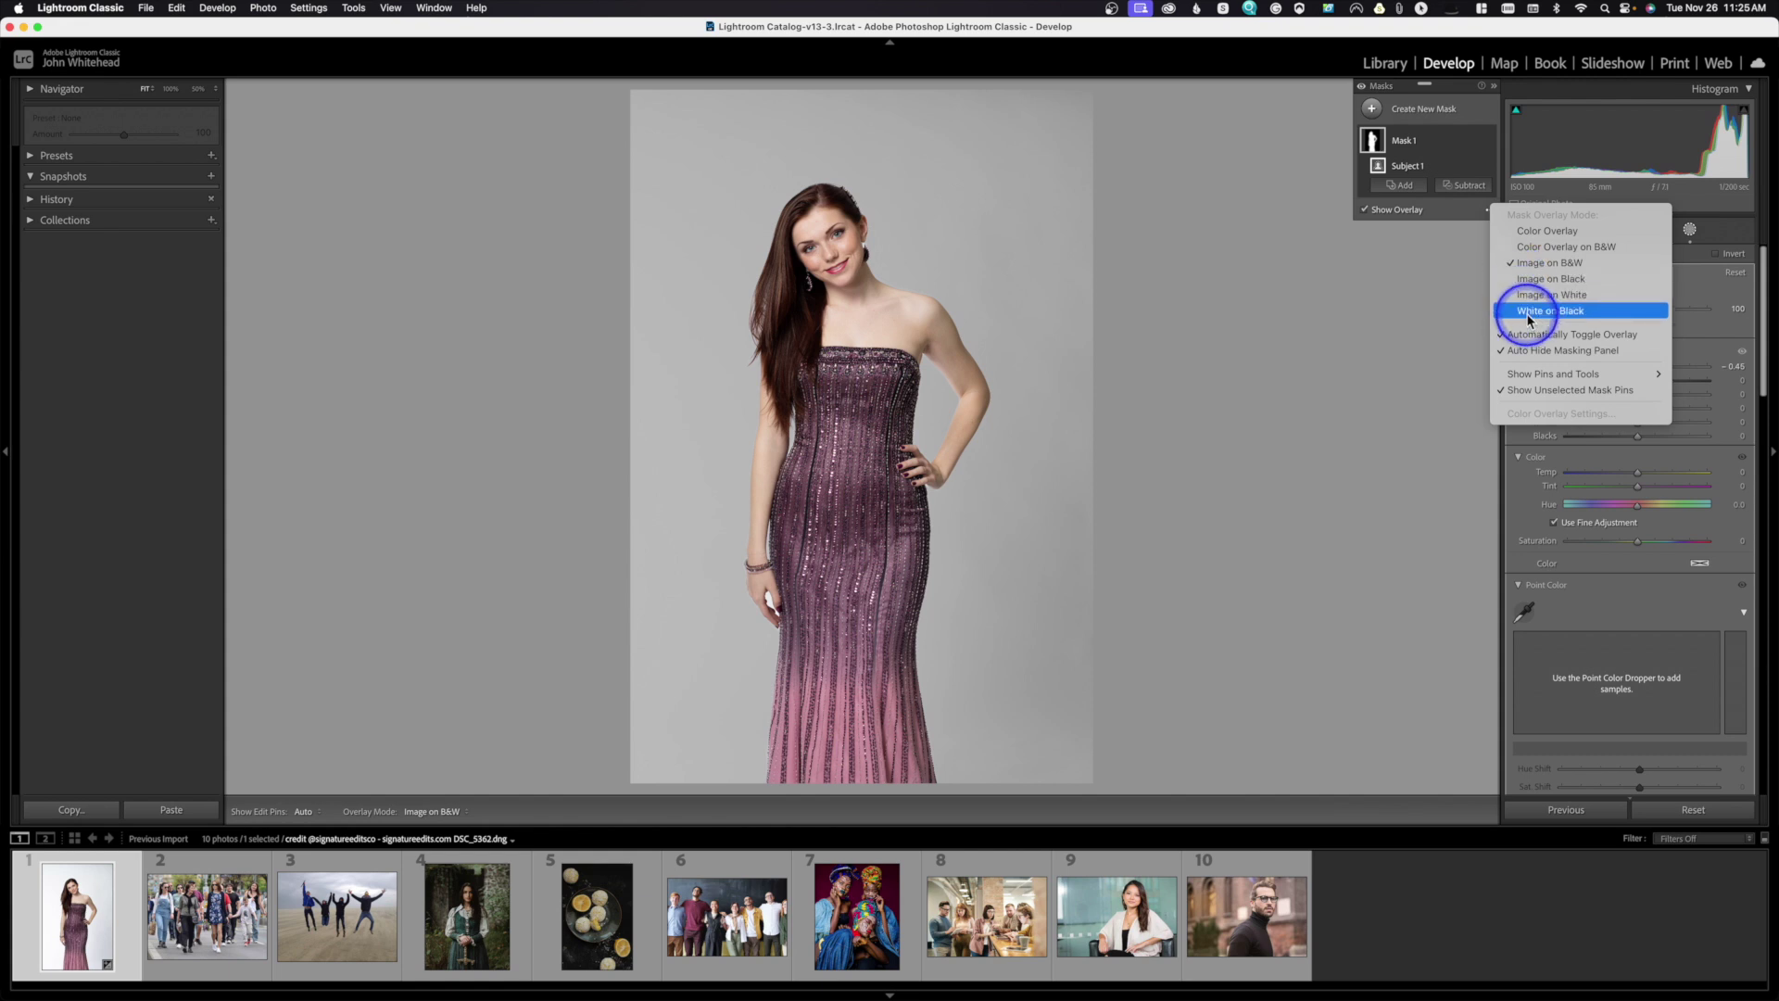
left_click(1528, 232)
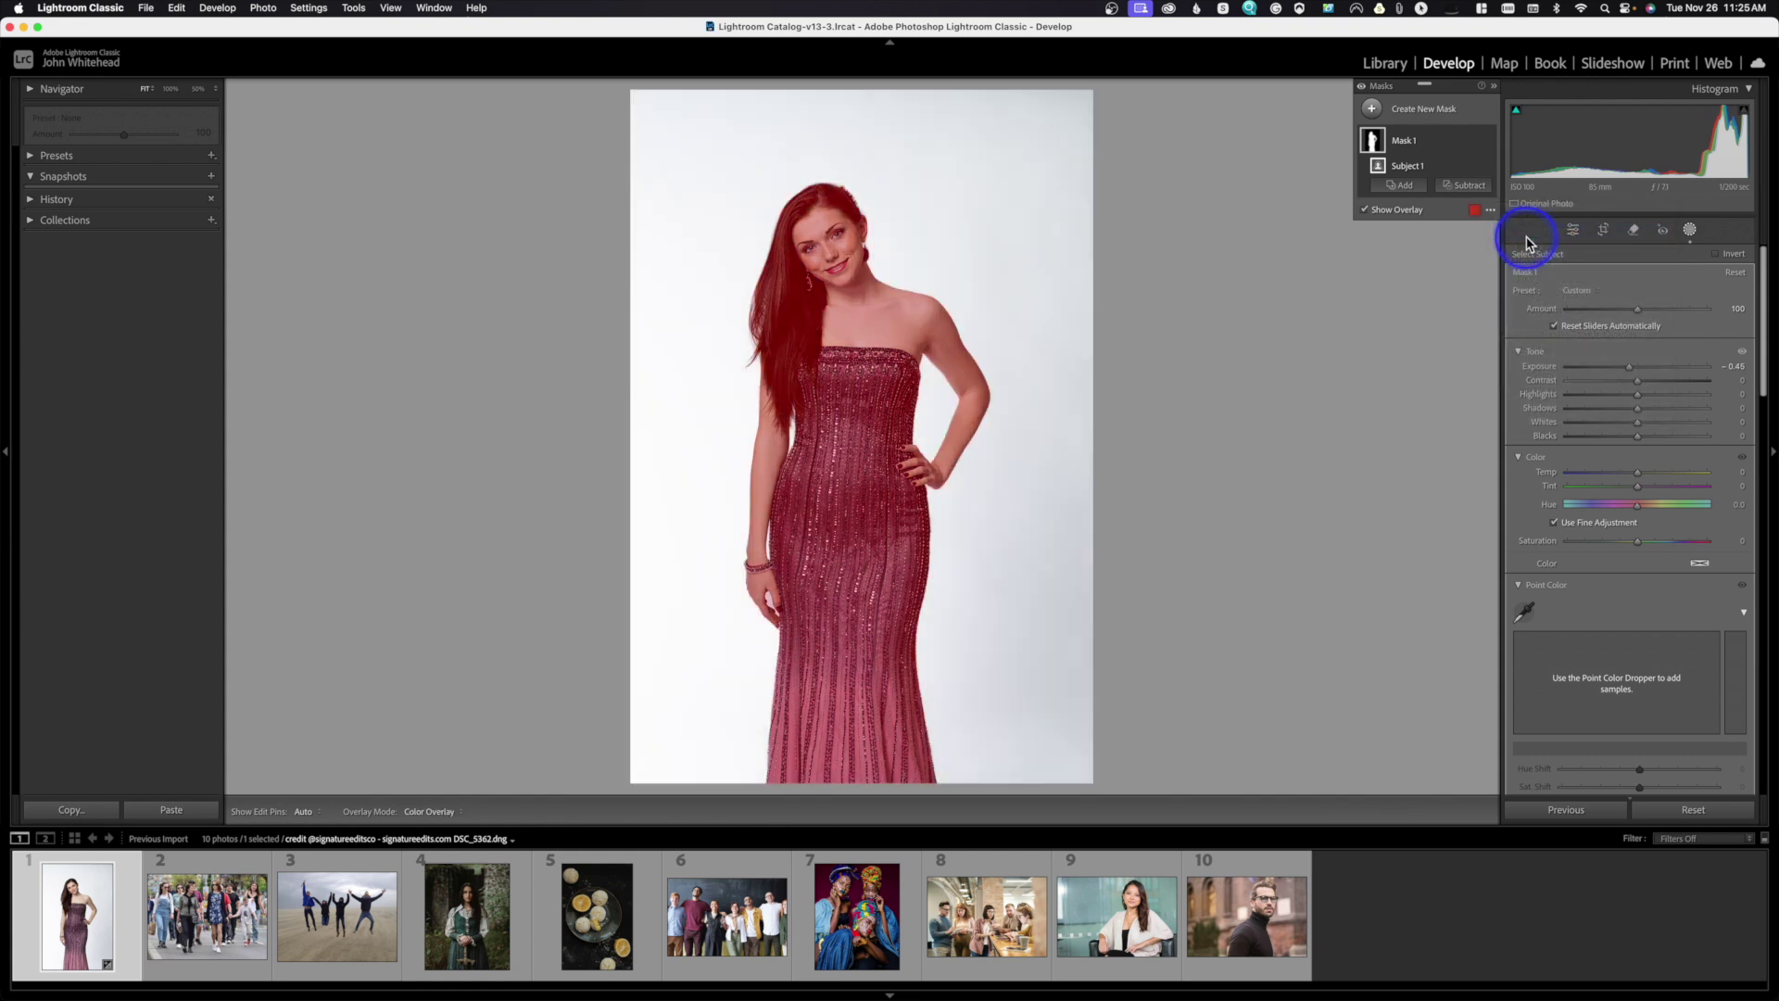
- Try green as the mask overlay colour and set it back to red
left_click(1474, 211)
left_click_drag(913, 474, 848, 476)
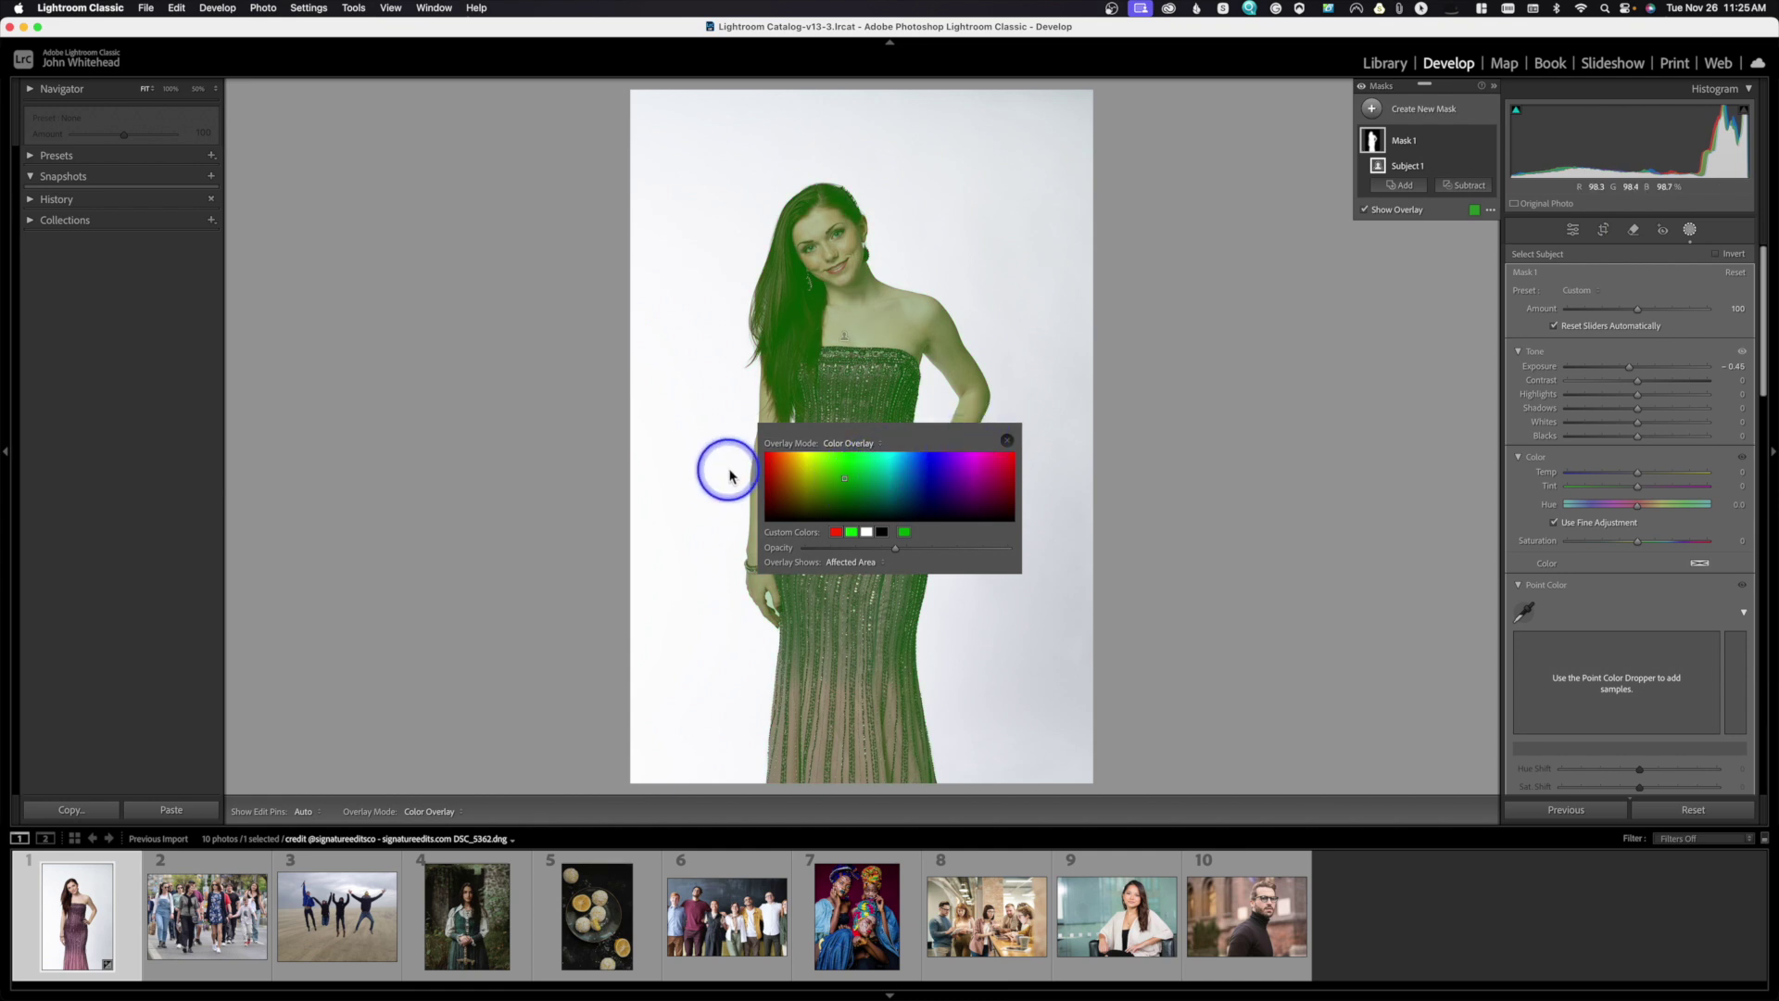
left_click(767, 458)
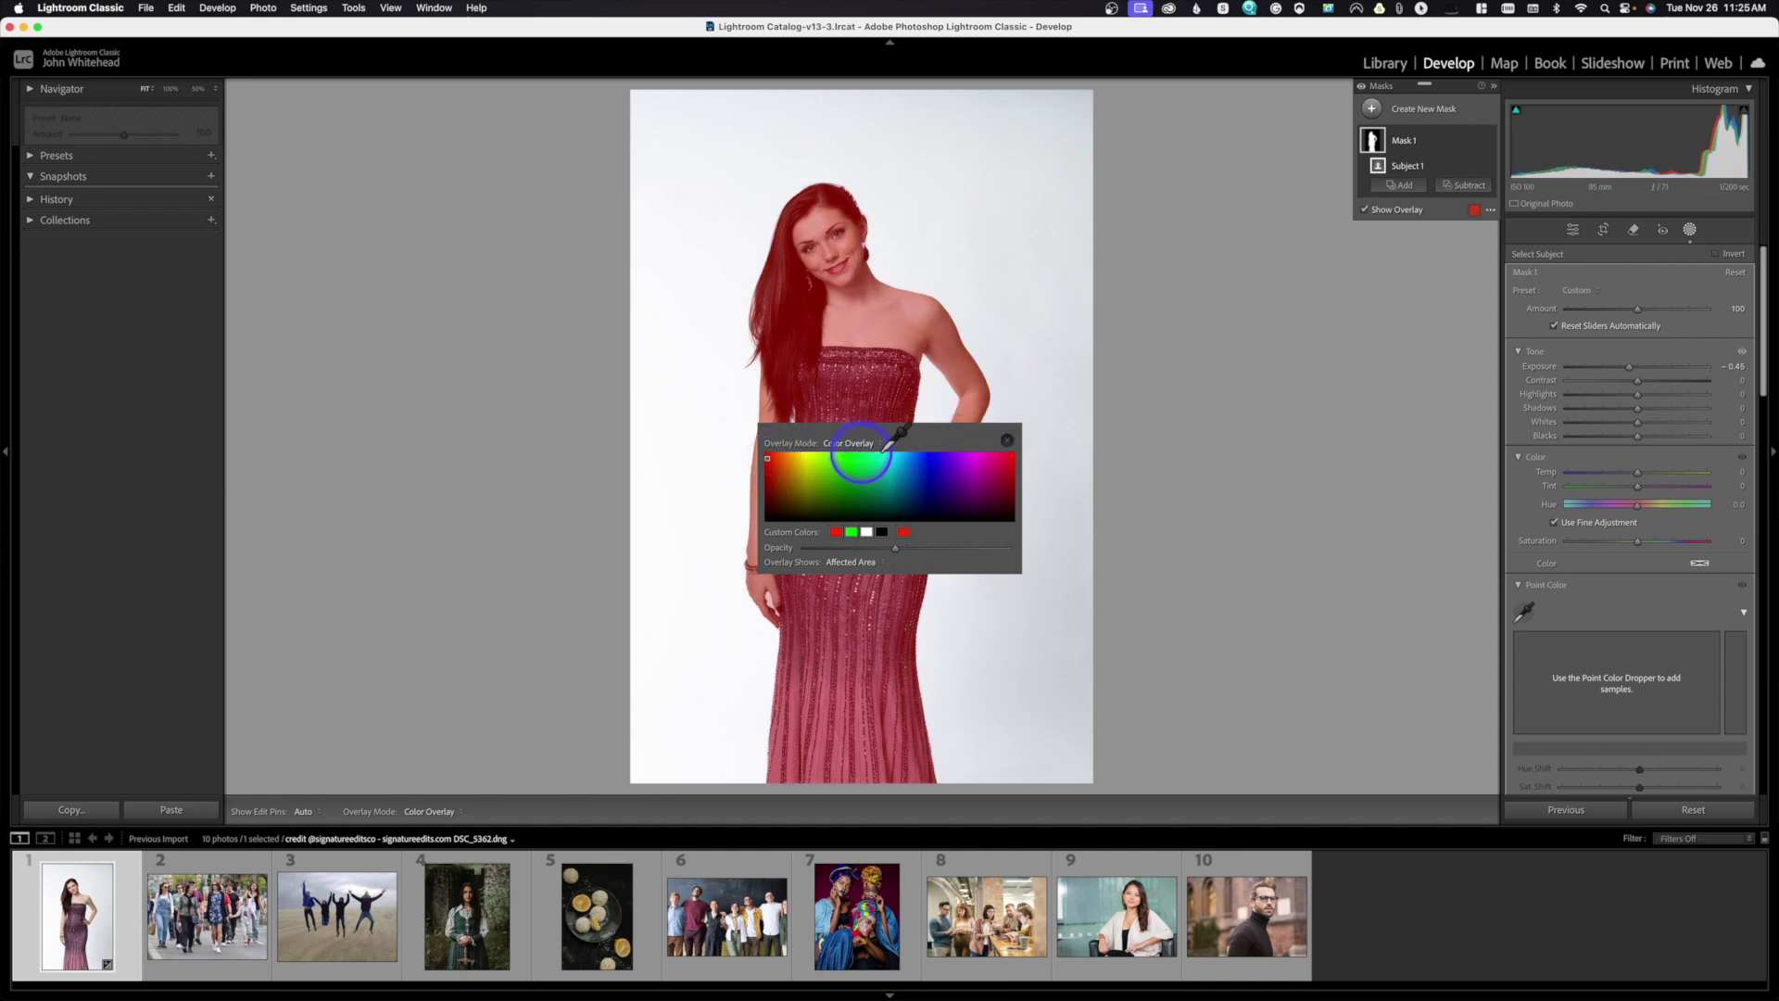
left_click(1003, 443)
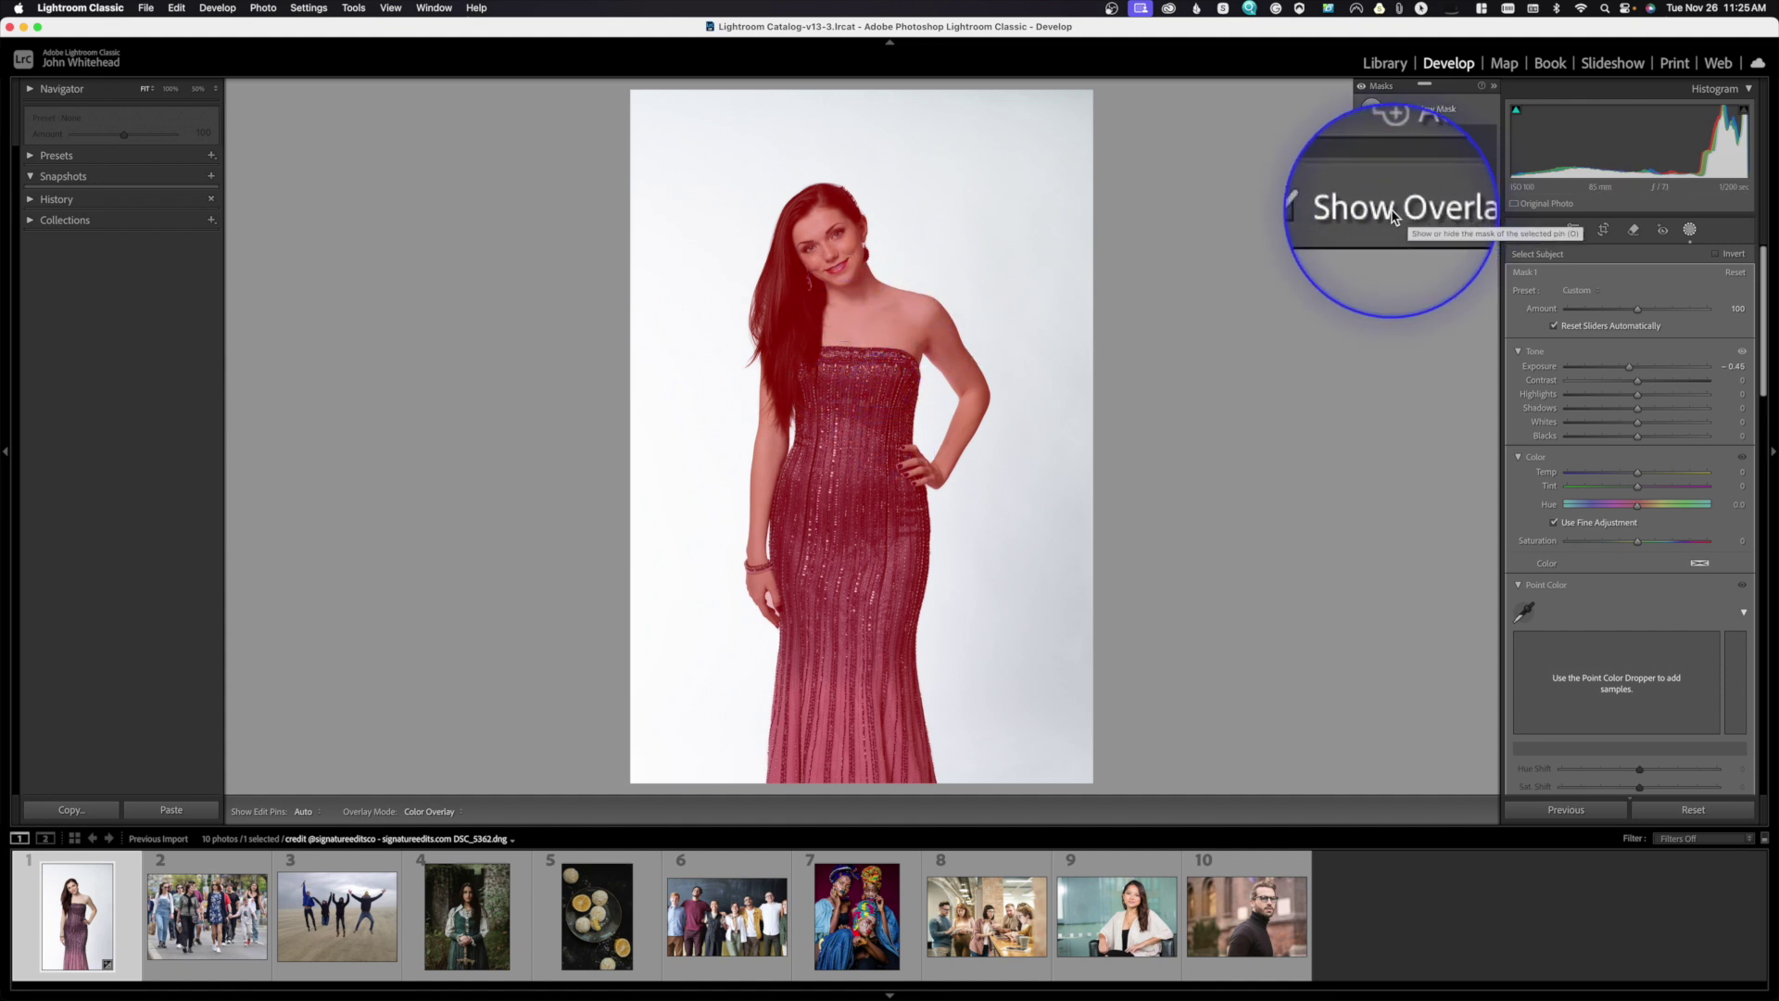
- Hide the mask overlay and set the subject mask's exposure to -0.49
left_click(1363, 212)
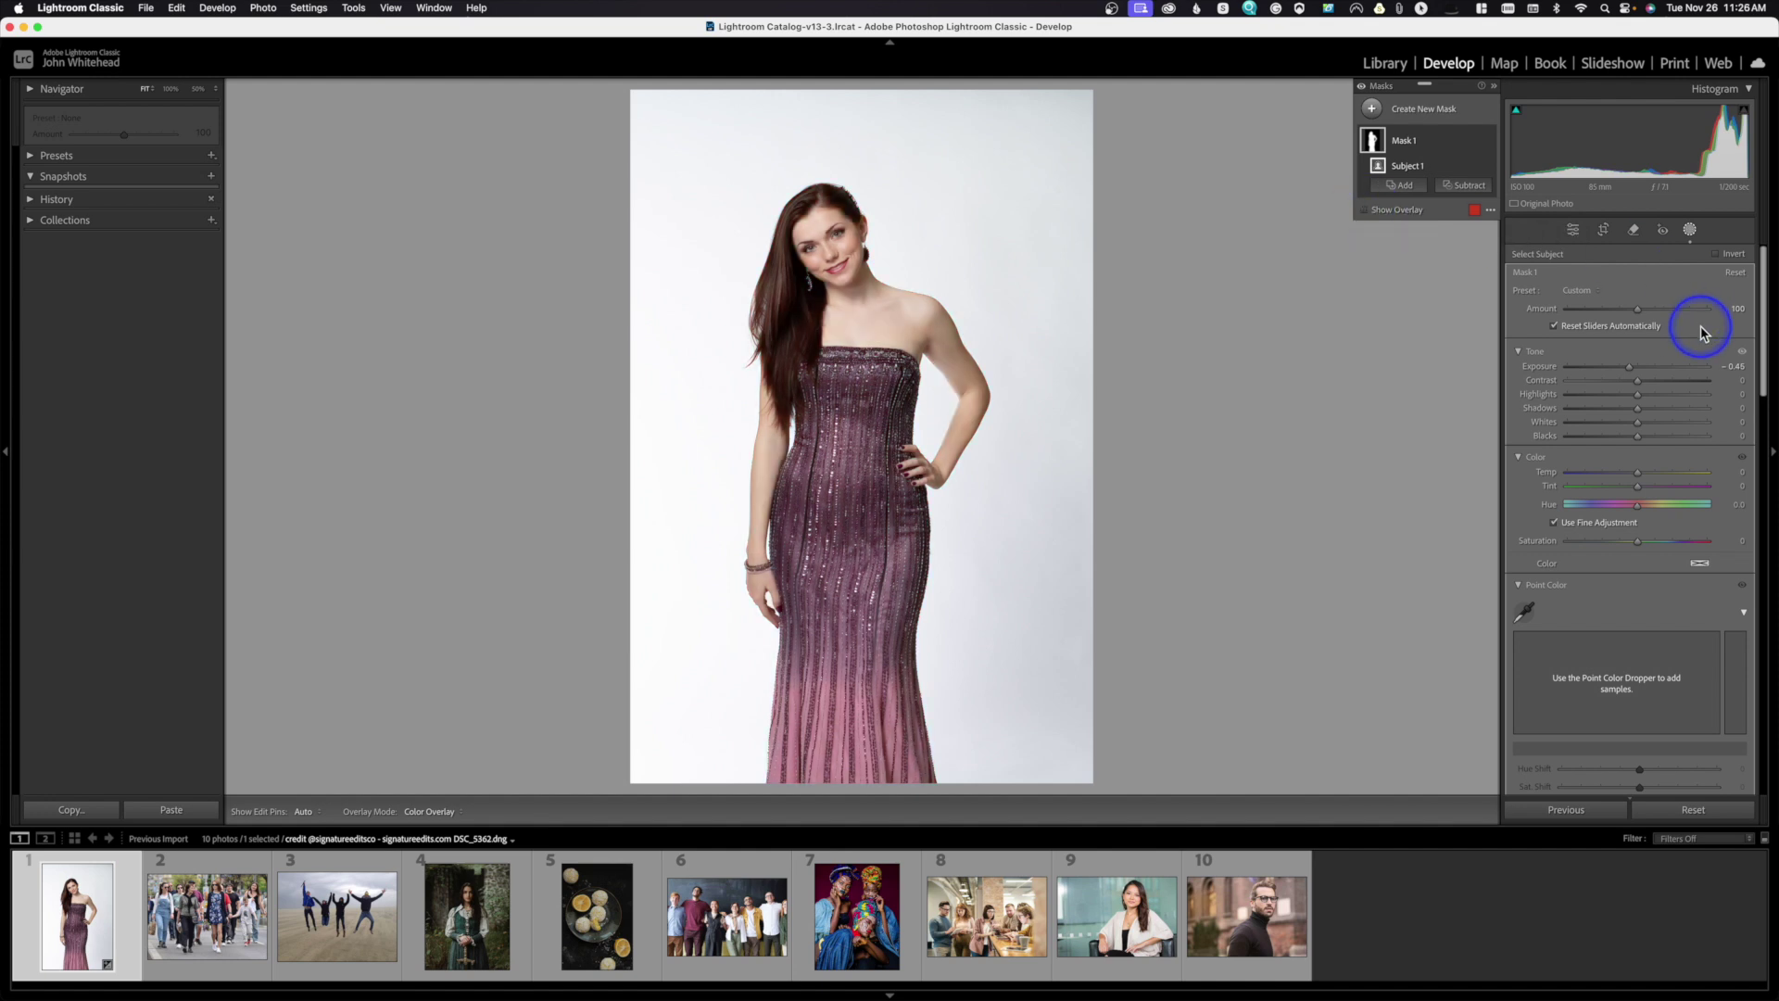
left_click_drag(1631, 364, 1633, 369)
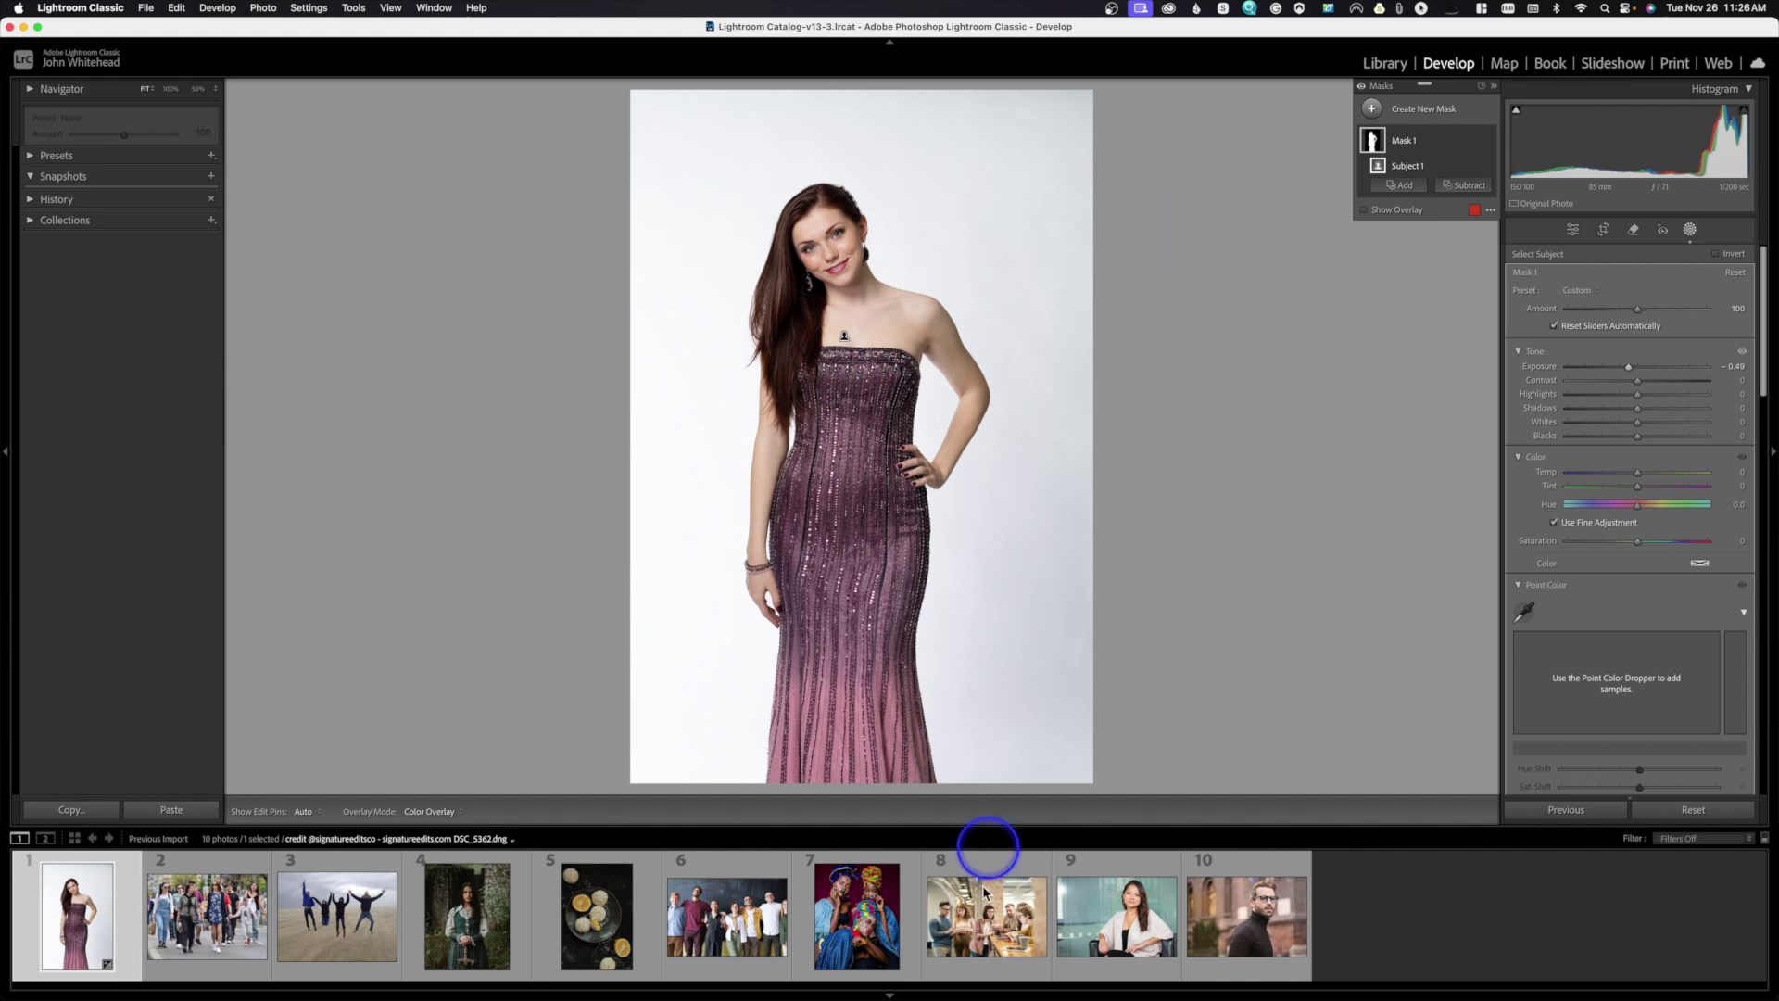
- Open photo 9, the seated woman in front of the green glass wall, and create a background mask
left_click(1075, 919)
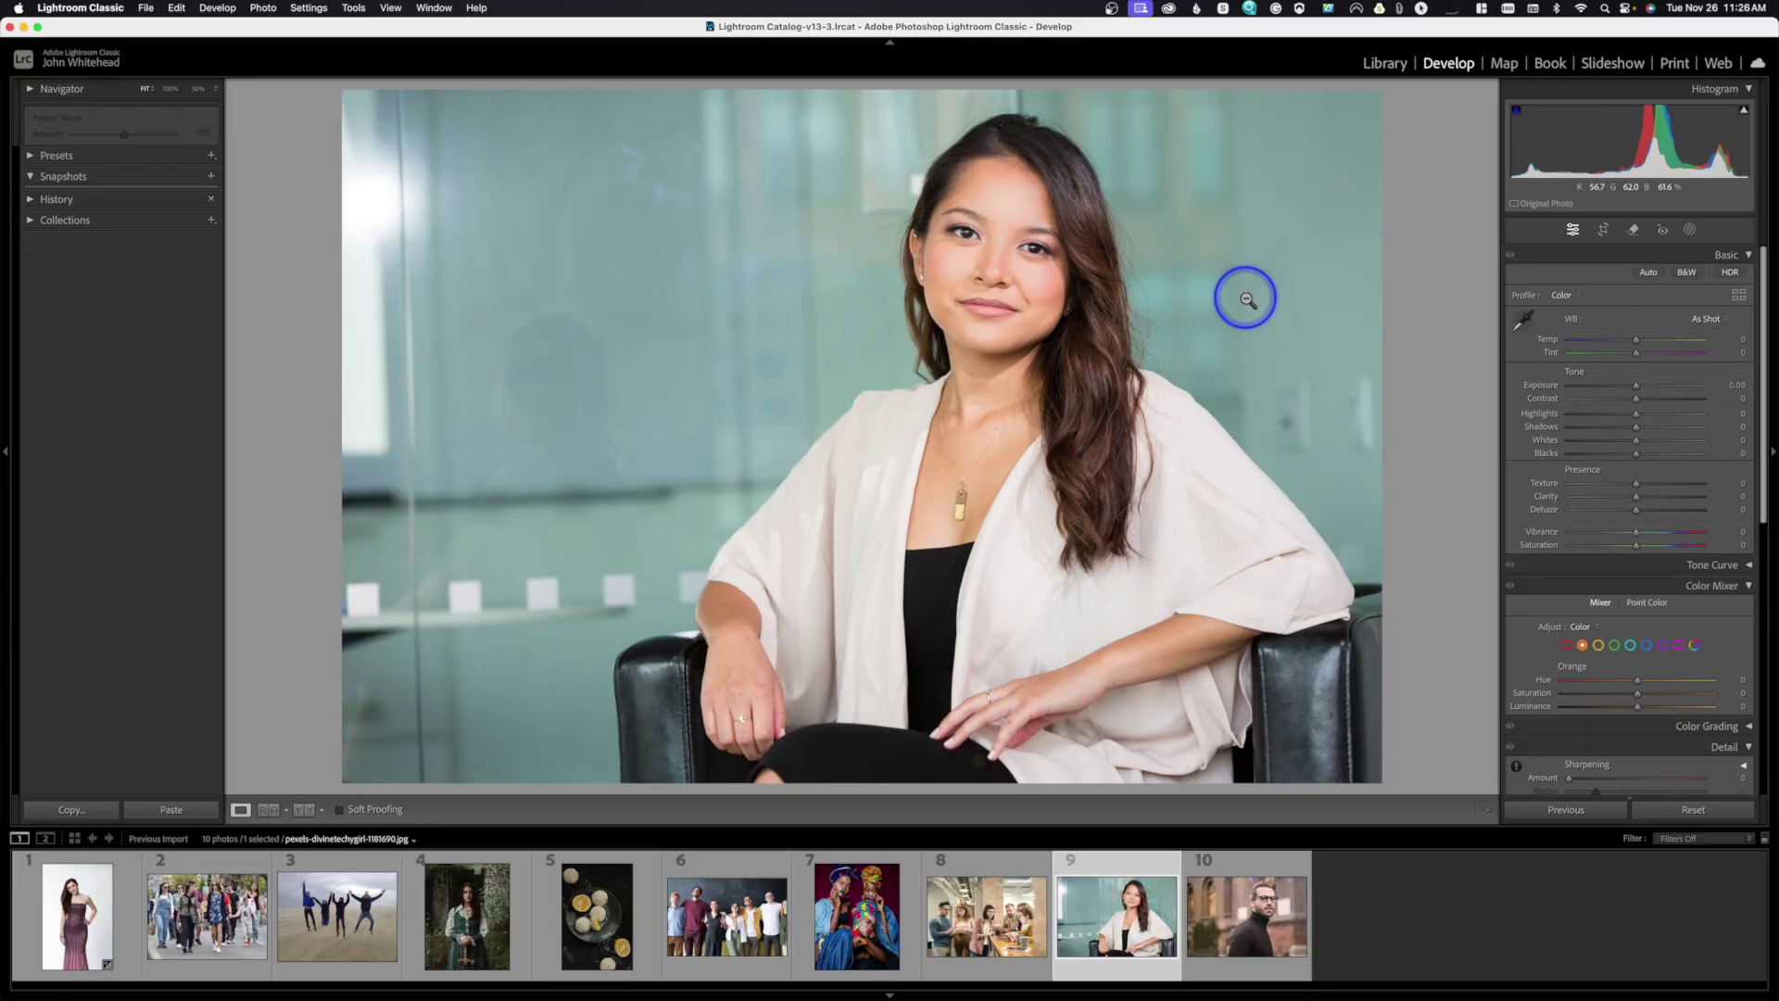
left_click(1689, 232)
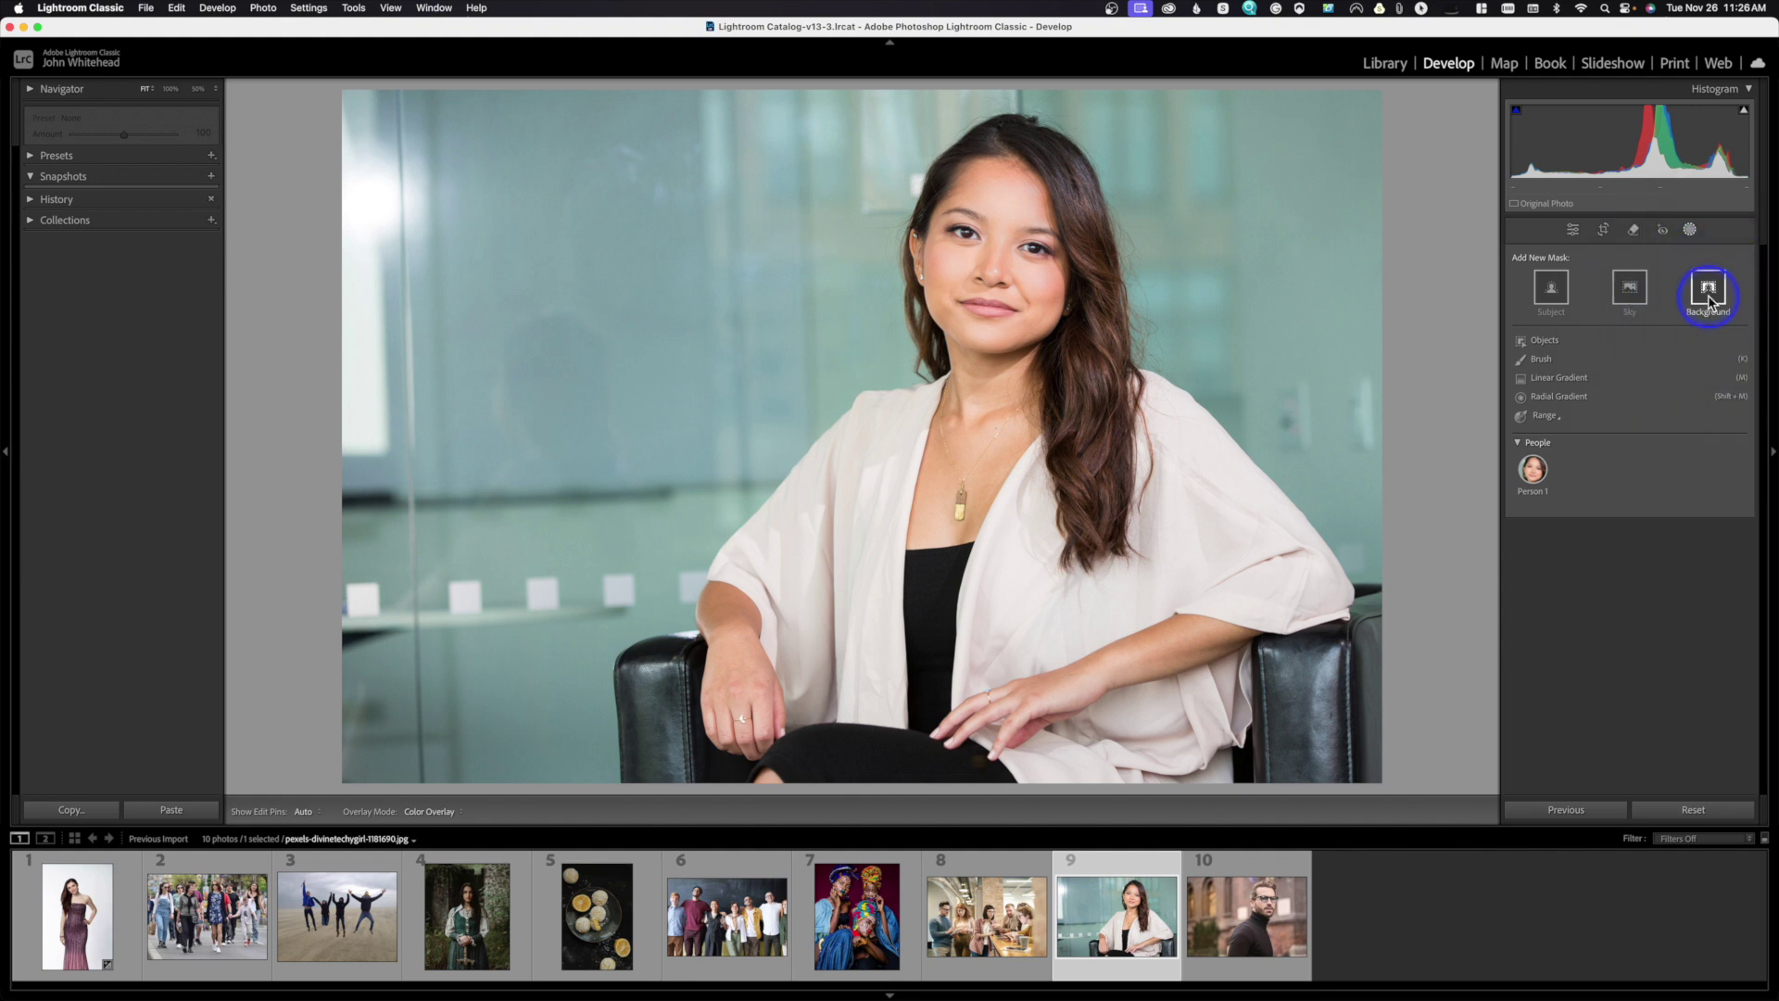
left_click(1709, 297)
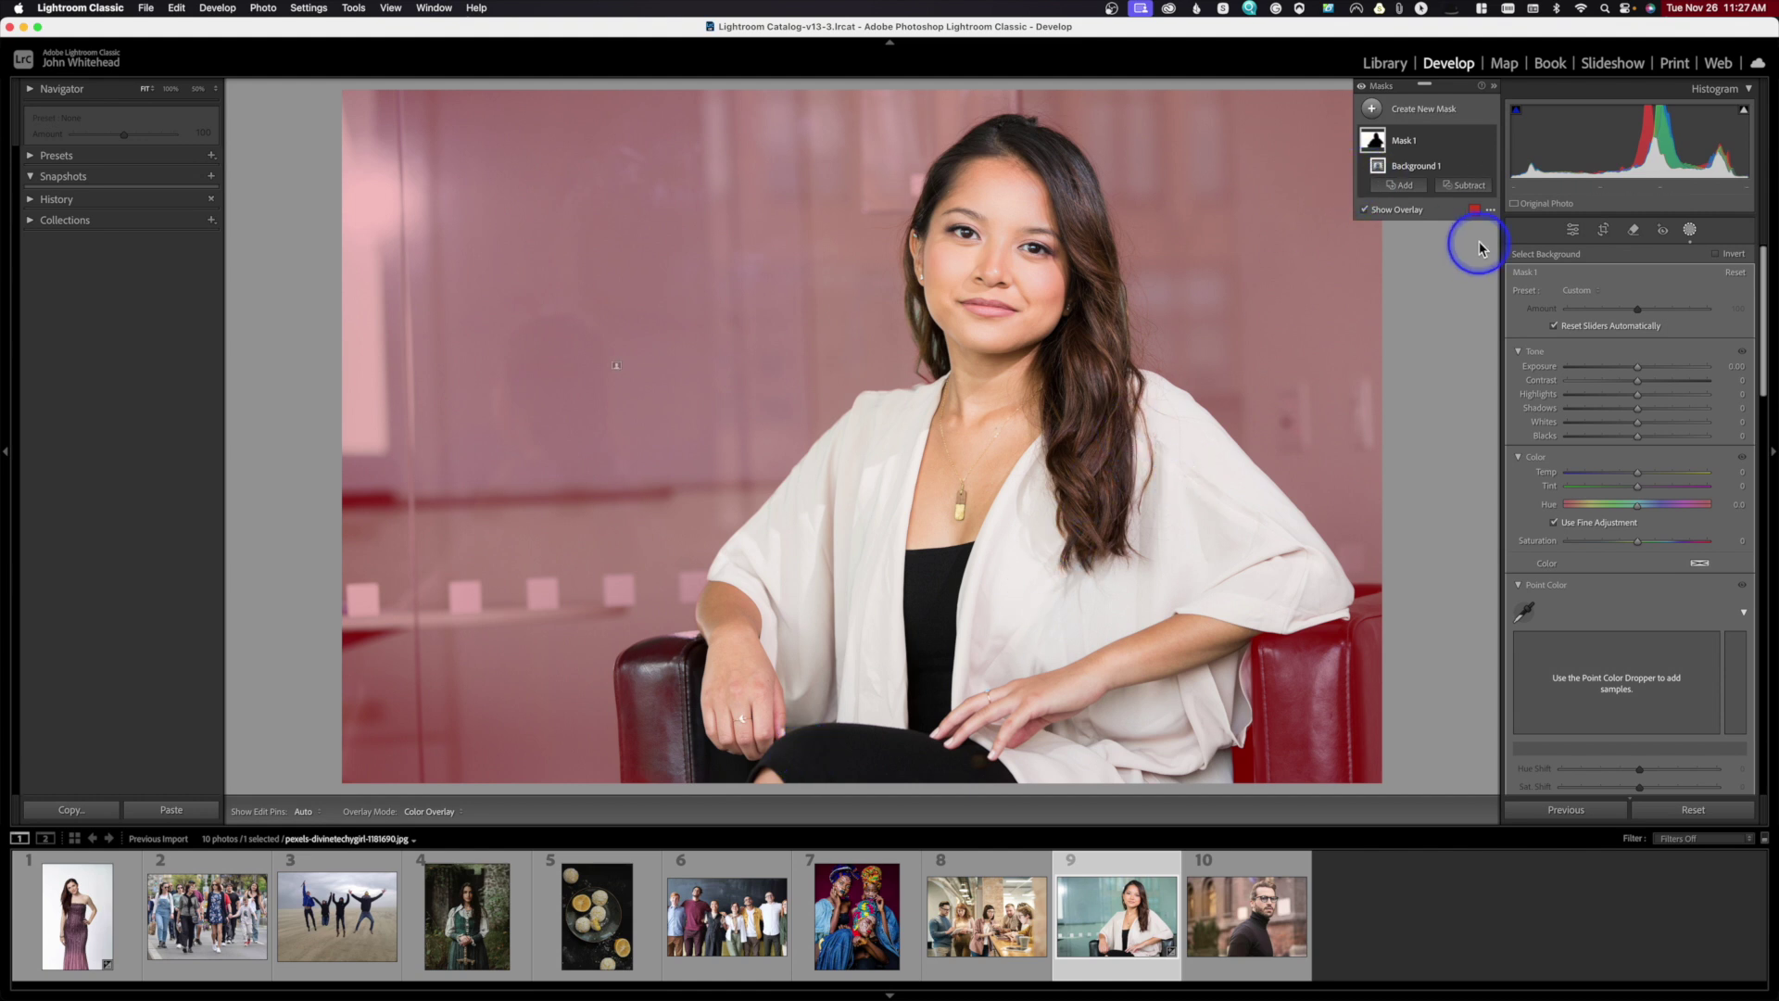
- Switch the background mask's overlay to White on Black and check how the chair is masked
left_click(1490, 209)
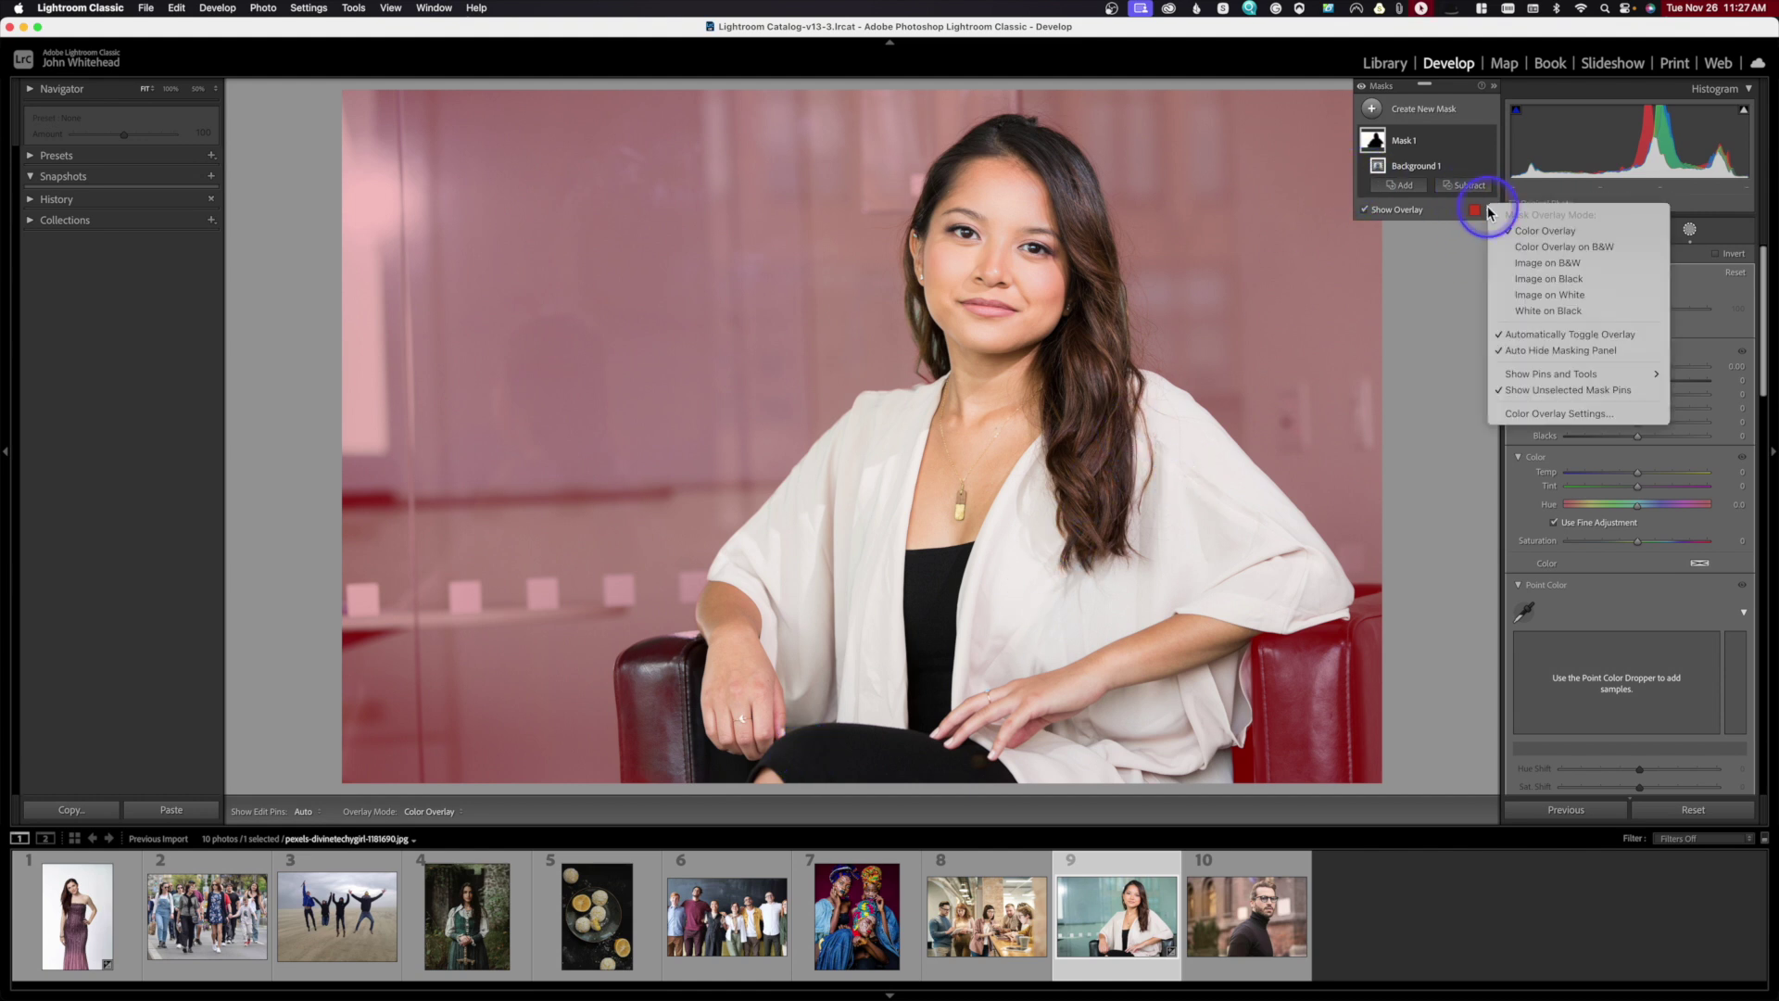
left_click(1550, 311)
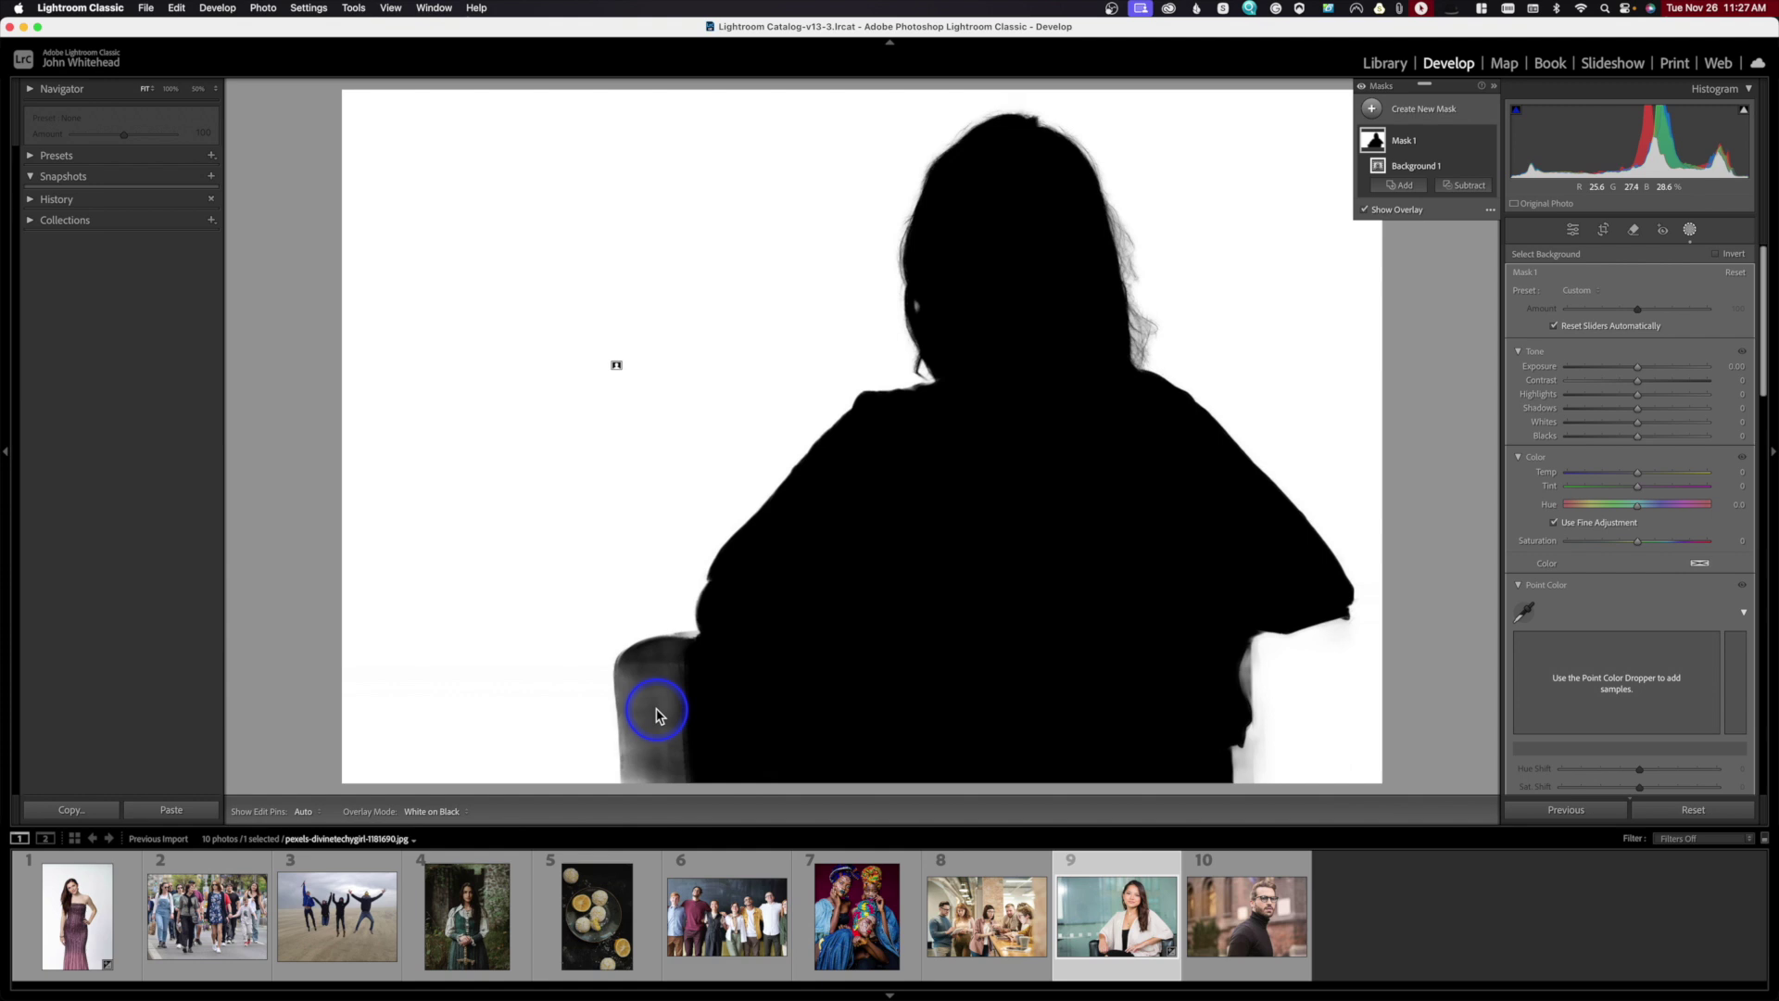
mouse_move(655, 701)
left_mouse_down()
mouse_move(644, 685)
mouse_move(658, 769)
mouse_move(639, 742)
mouse_move(650, 686)
mouse_move(659, 766)
mouse_move(649, 727)
mouse_move(675, 669)
mouse_move(648, 714)
mouse_move(654, 781)
mouse_move(659, 661)
mouse_move(654, 731)
mouse_move(647, 707)
left_mouse_up()
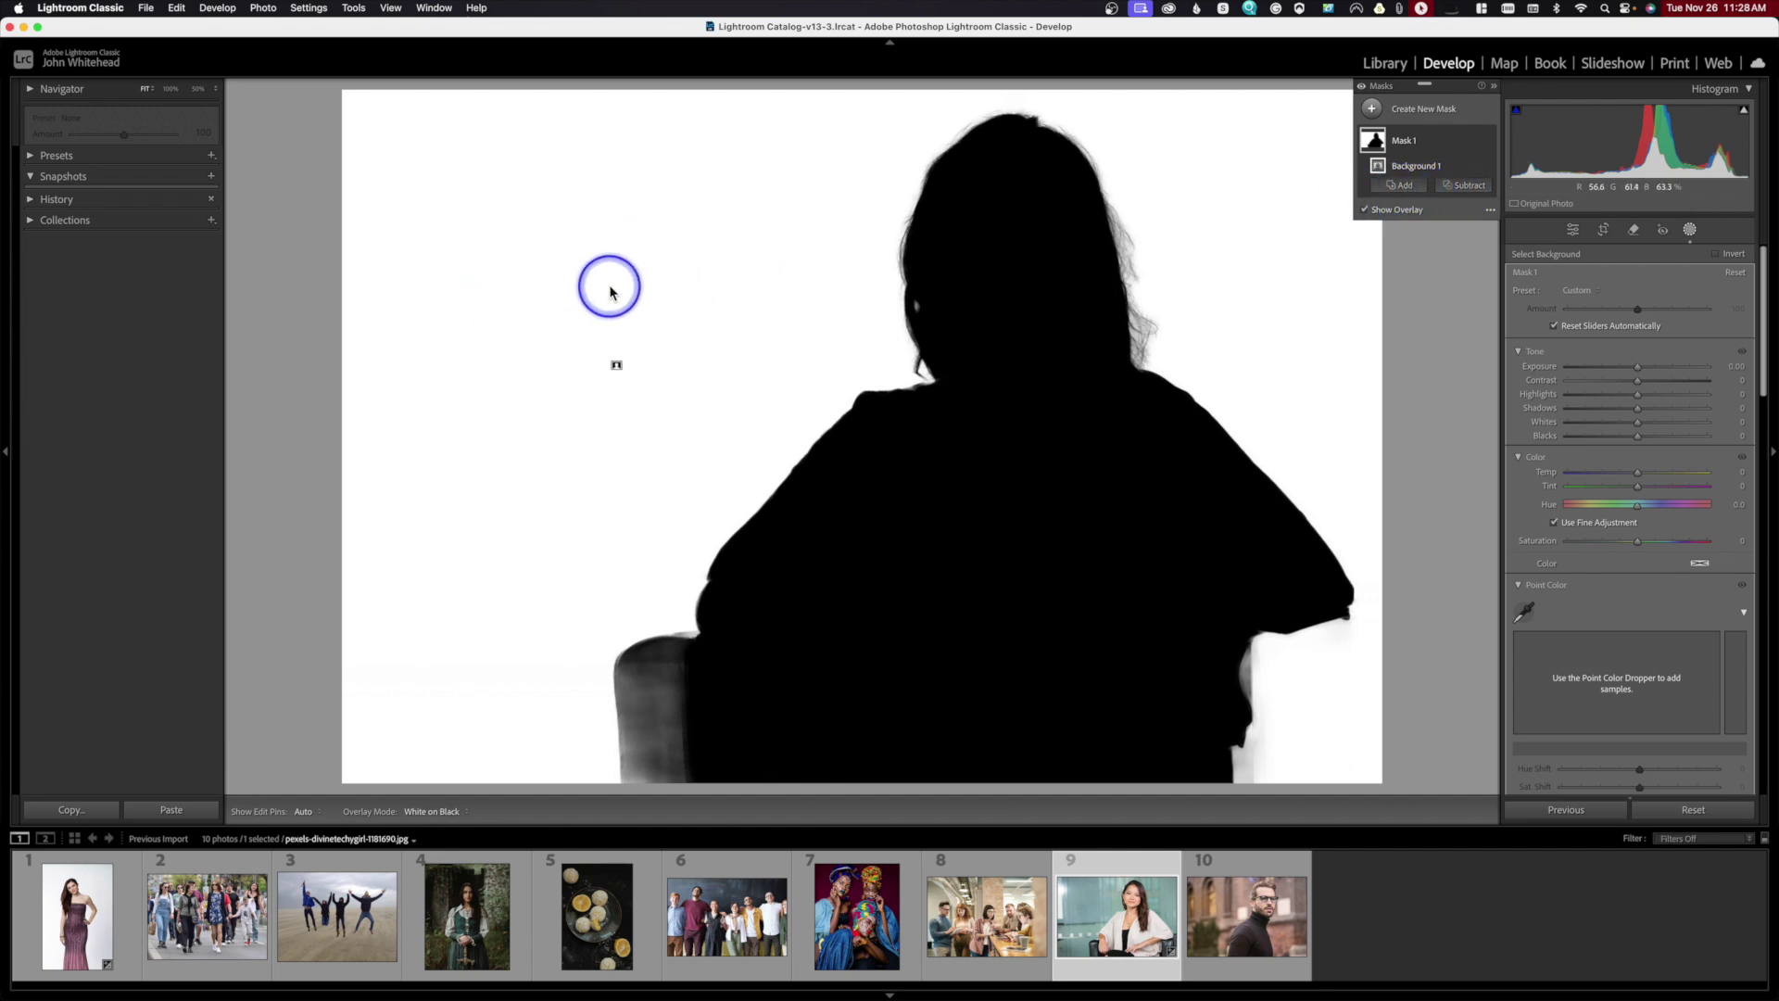
- Add a subtracting brush to the background mask and set its feather to 0
left_click(1468, 188)
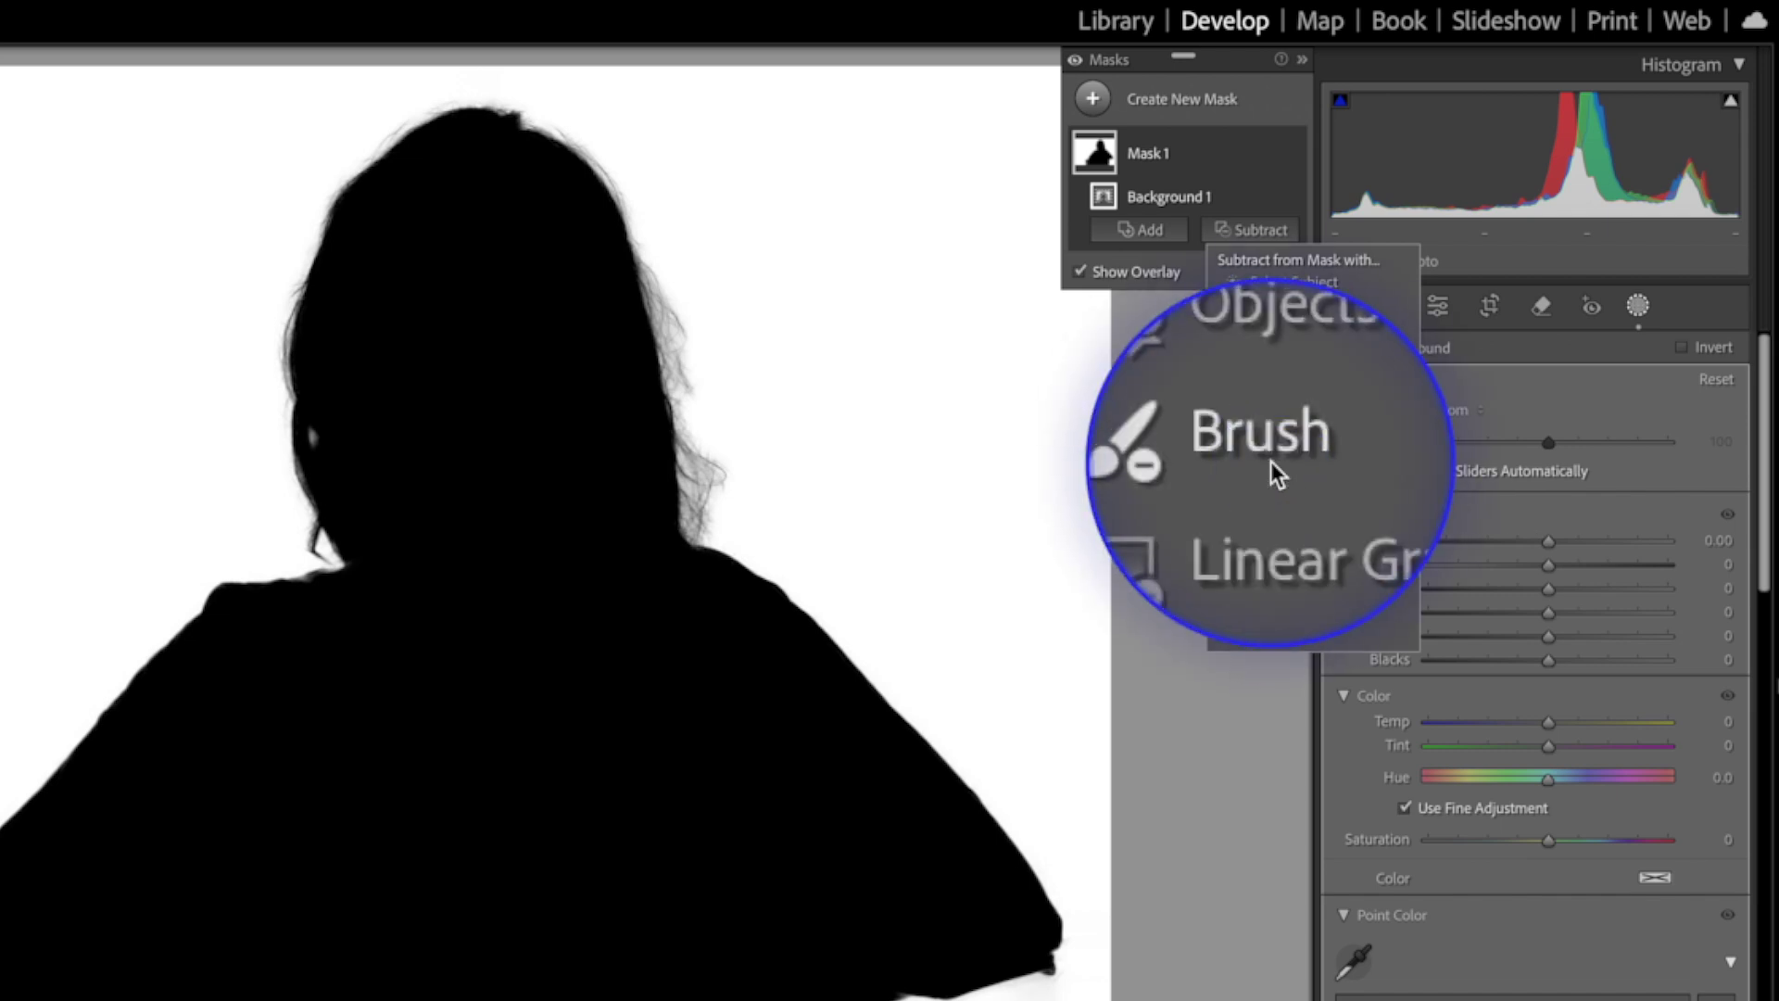
left_click(1270, 460)
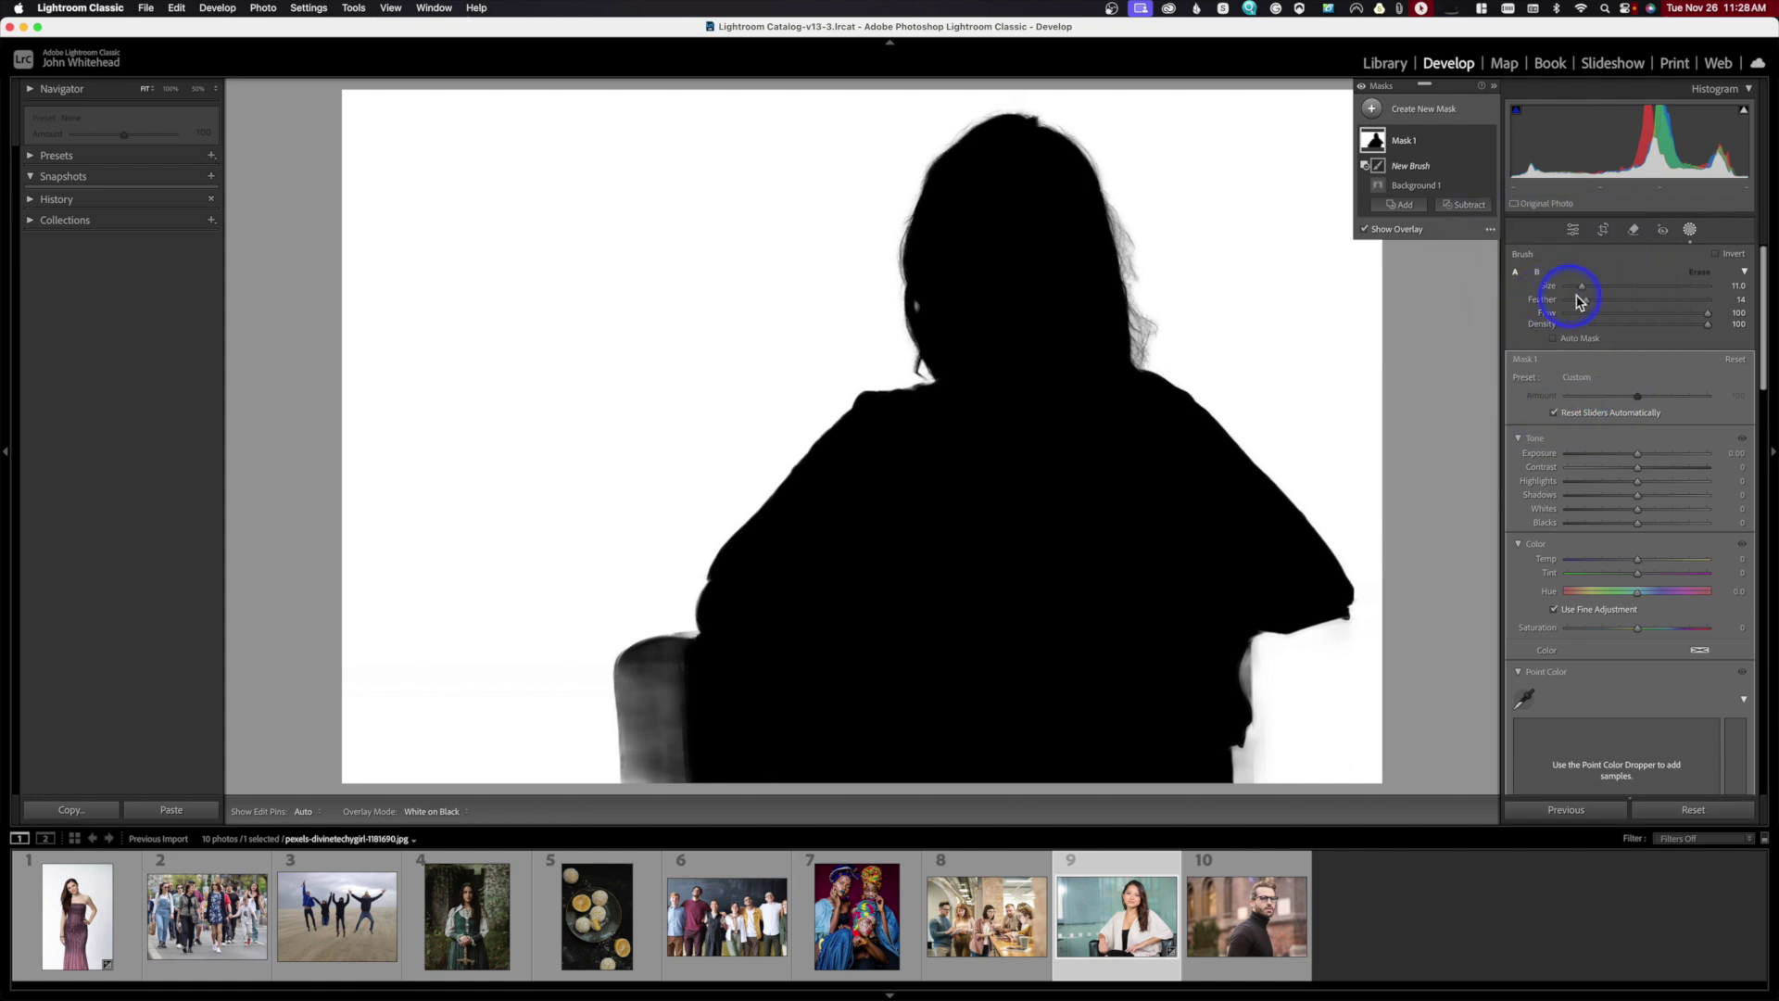
mouse_move(1587, 308)
left_mouse_down()
mouse_move(1508, 311)
mouse_move(1587, 291)
mouse_move(1571, 292)
left_mouse_up()
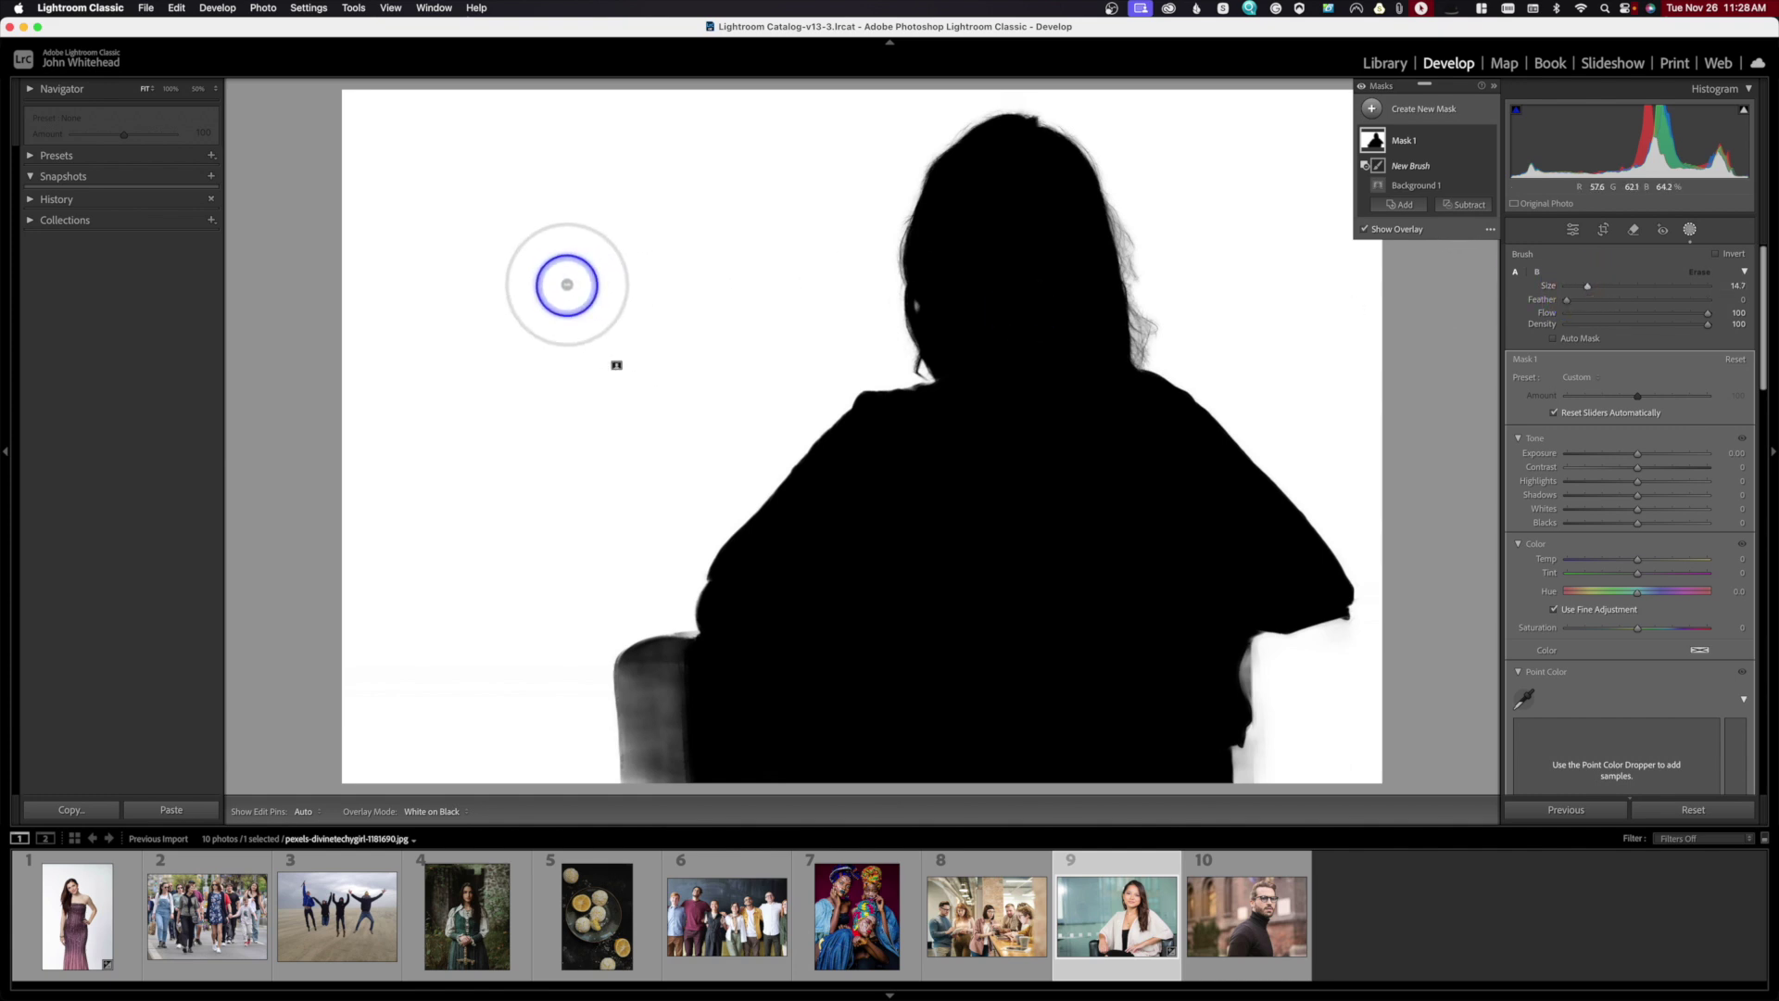
- Resize the subtracting brush to 11 and paint a hard-edged vertical test stroke over the background beside the woman
scroll(567, 285, "up", 10)
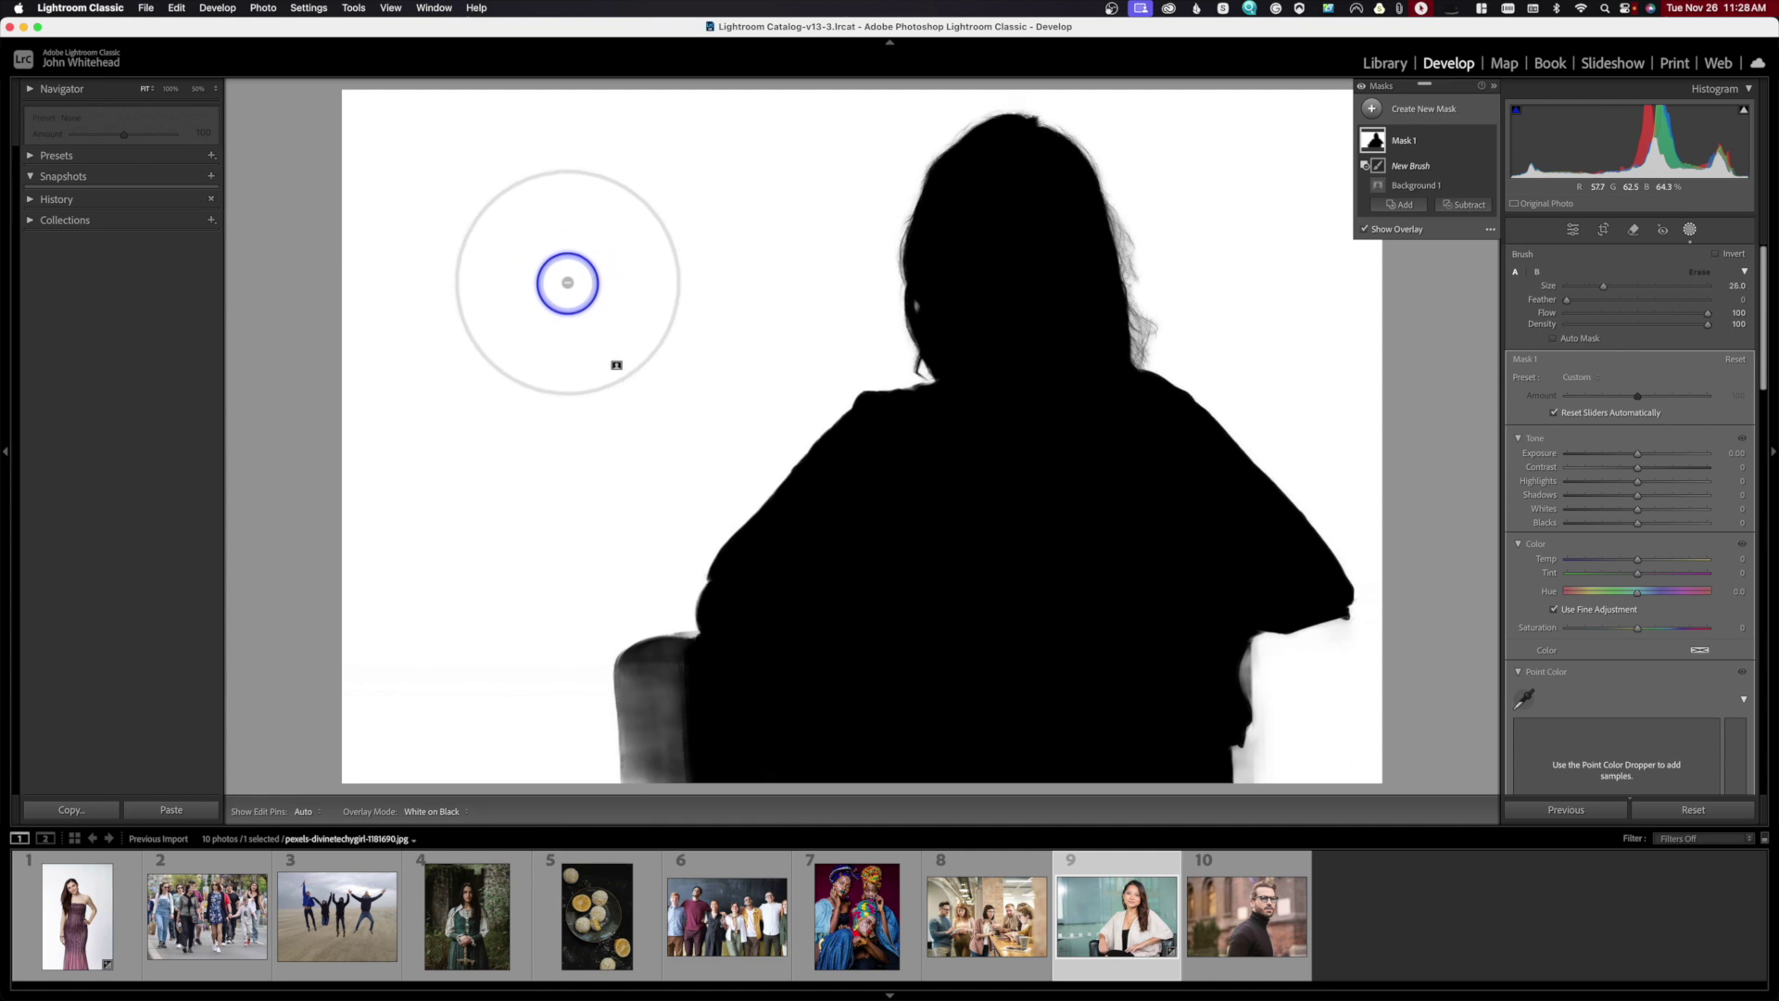
scroll(567, 282, "down", 10)
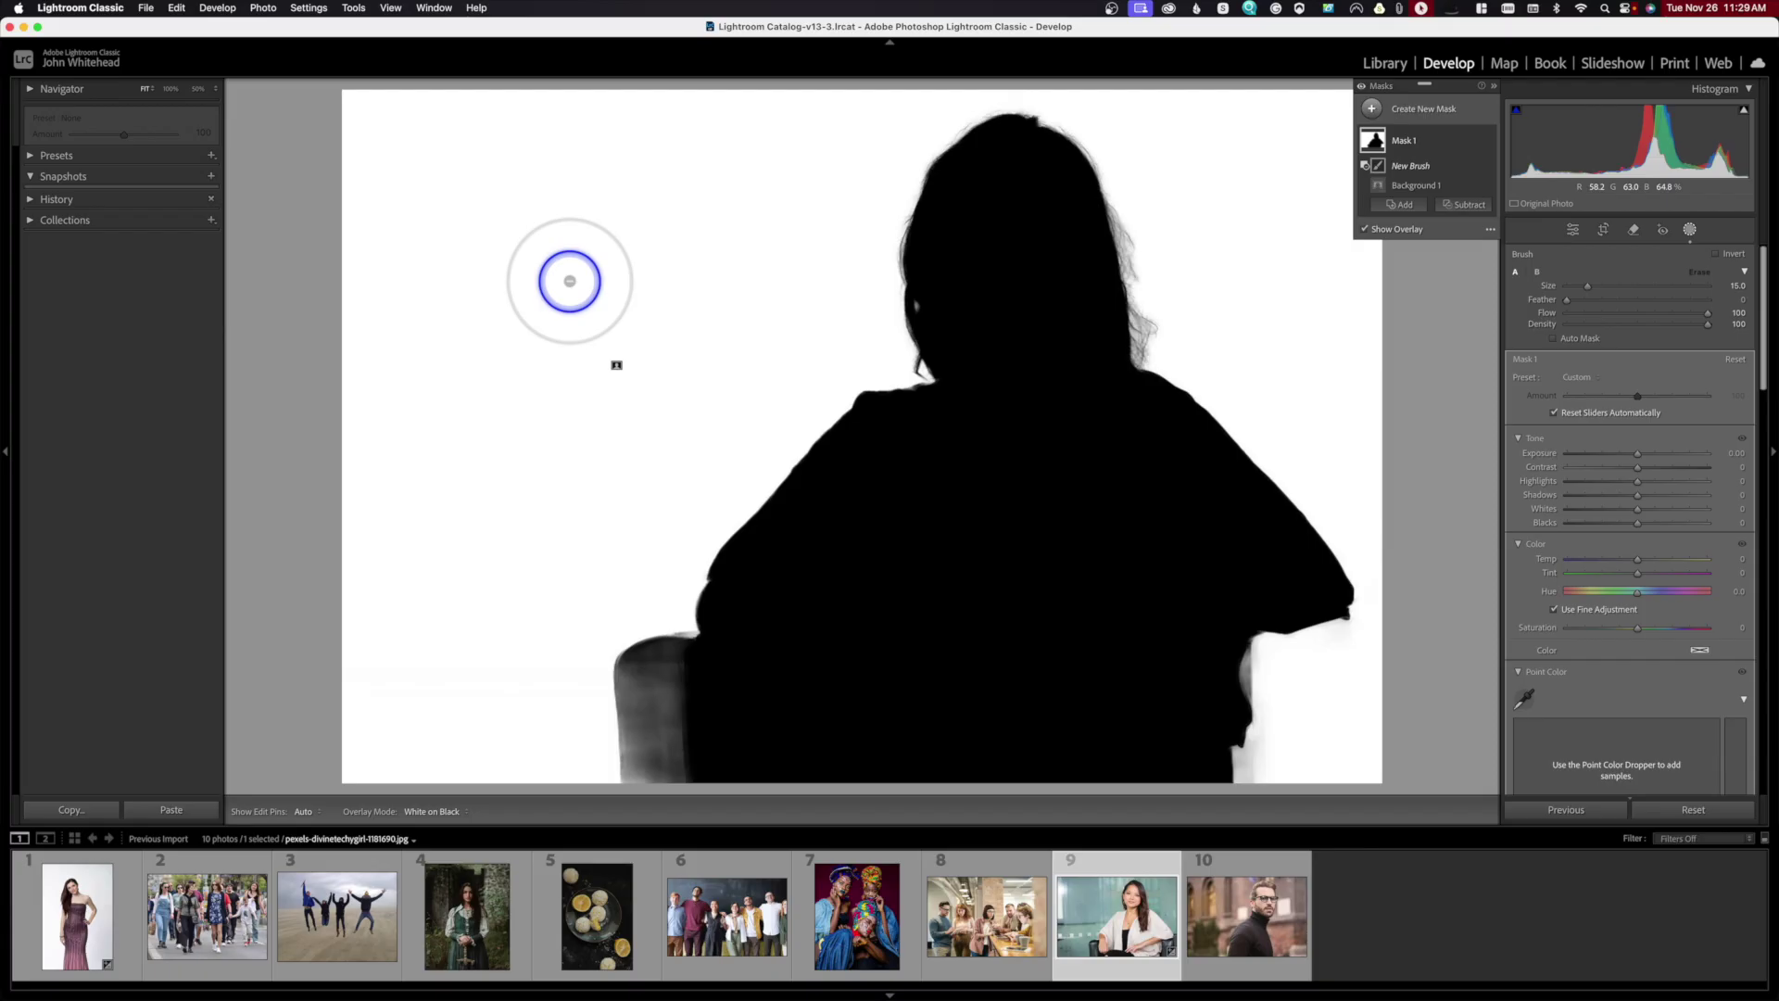
key("bracketleft")
key("bracketleft")
key("bracketleft")
key("bracketleft")
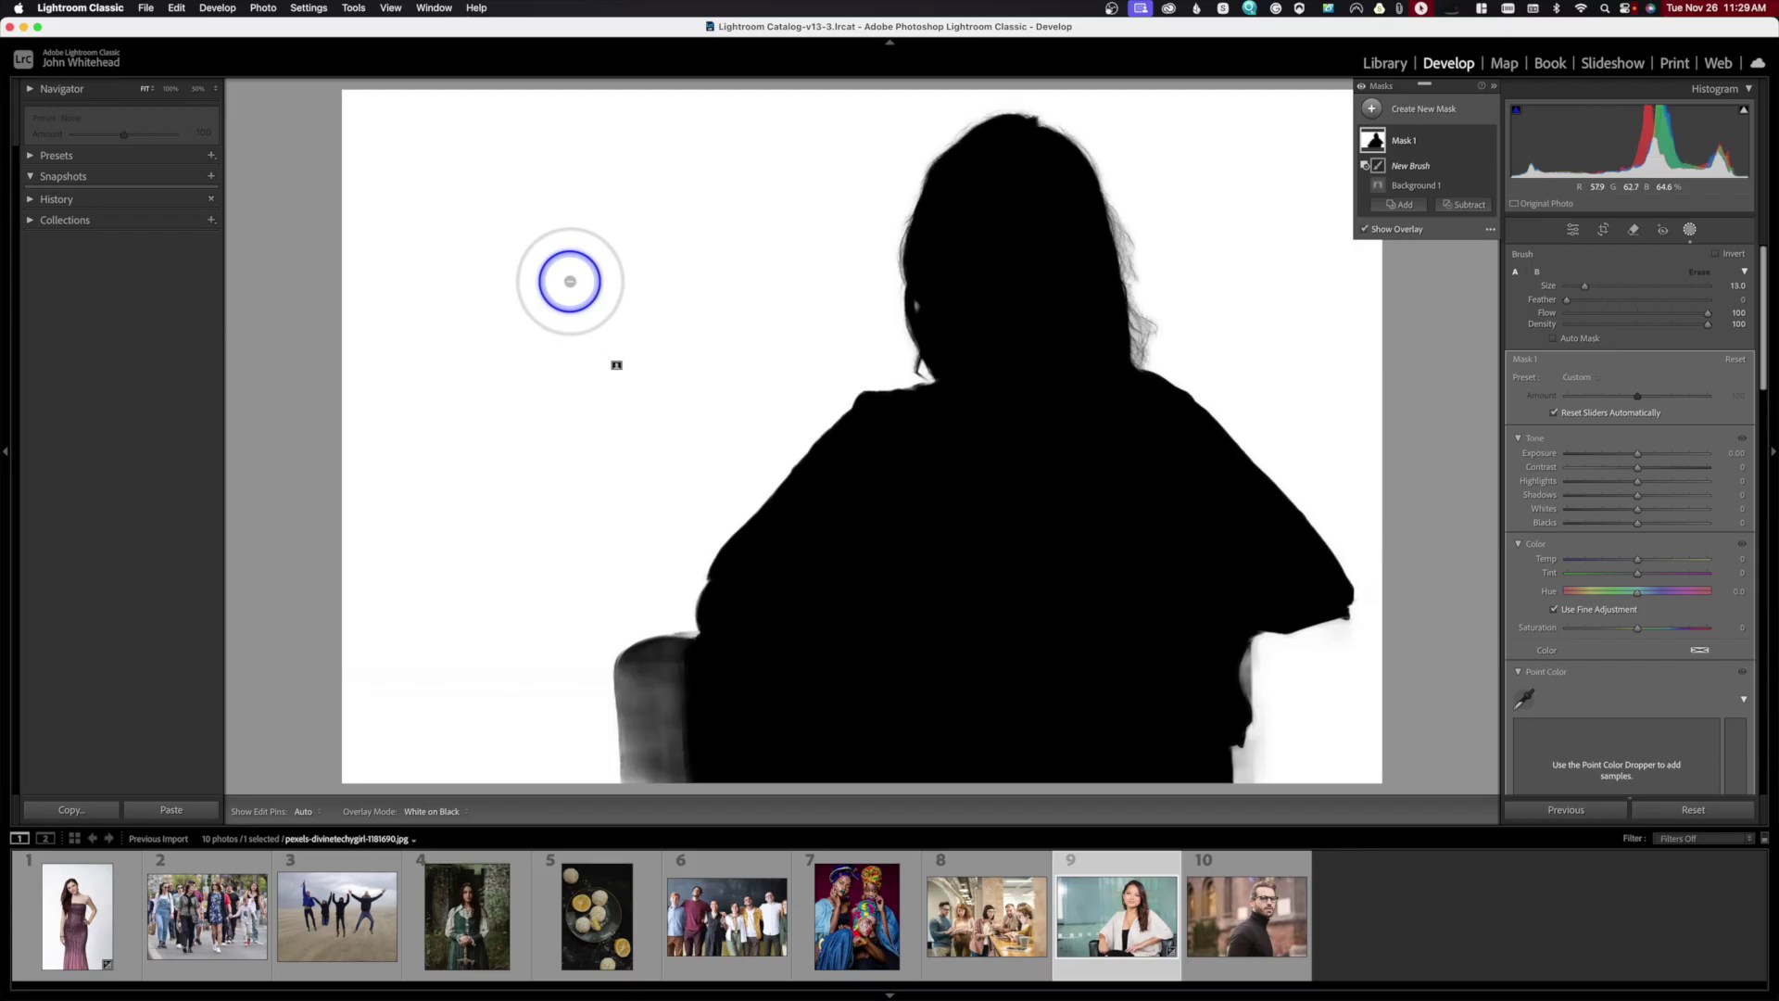
key("bracketright")
key("bracketright")
key("bracketright")
key("bracketright")
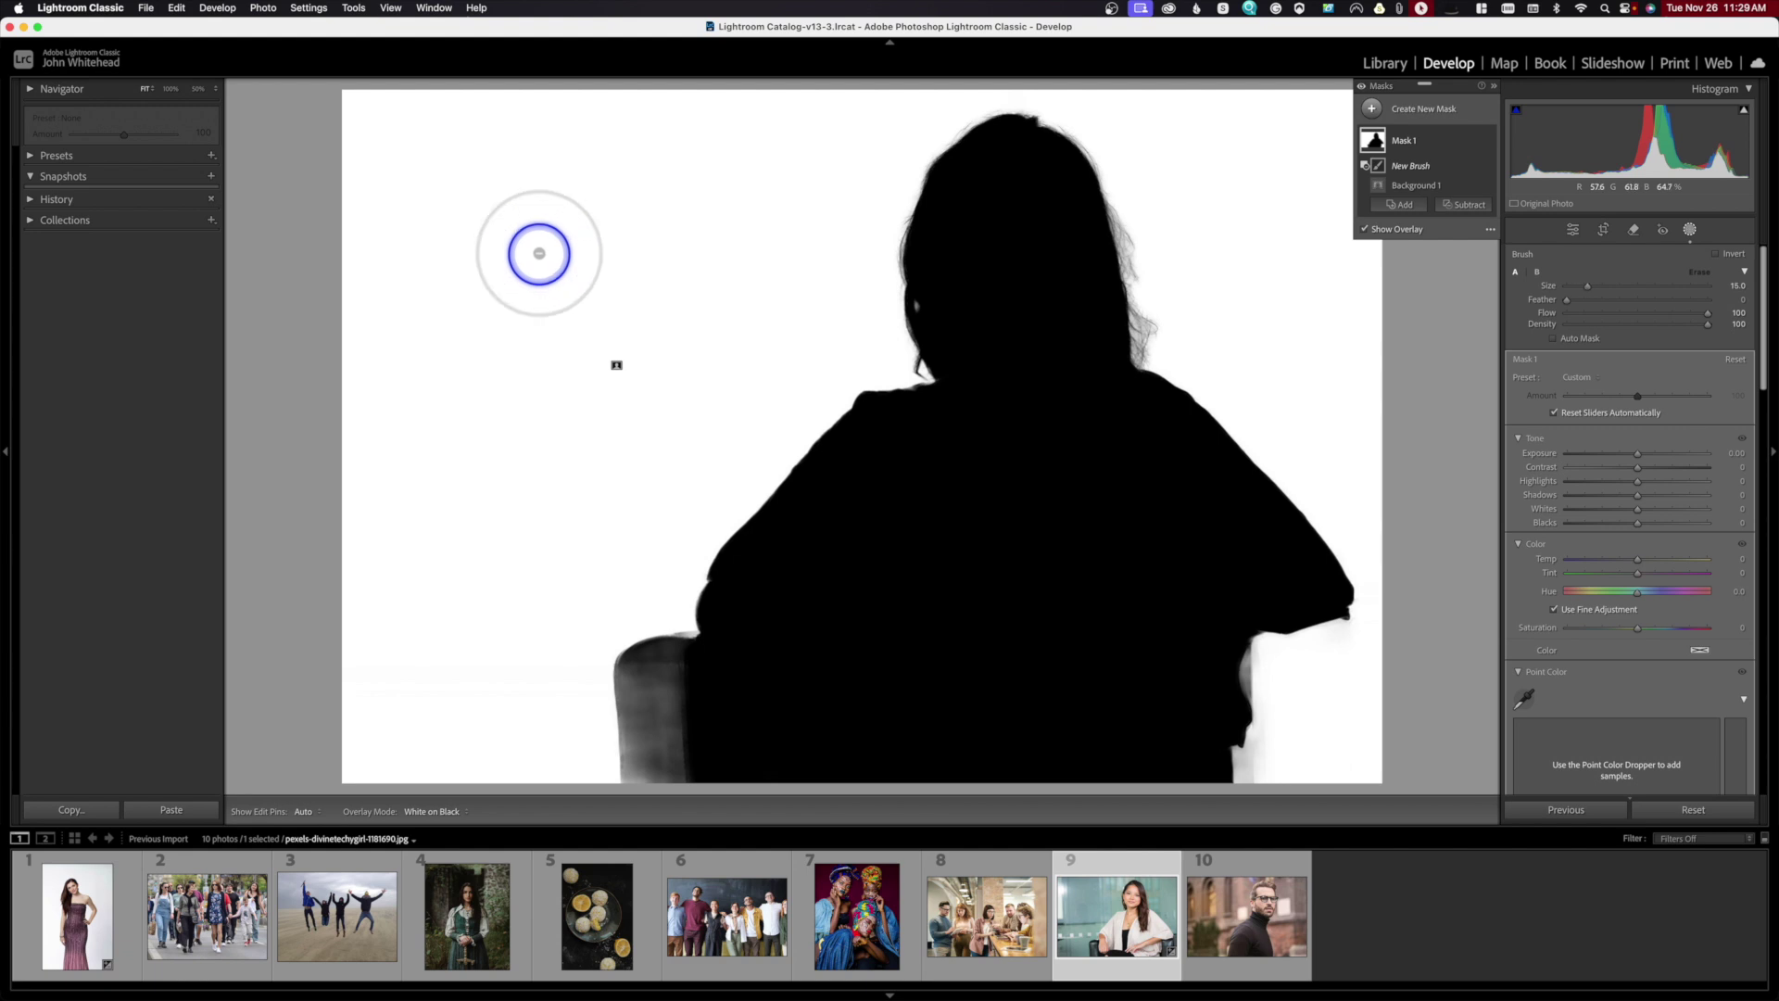
key("bracketleft")
key("bracketleft")
key("bracketleft")
key("bracketleft")
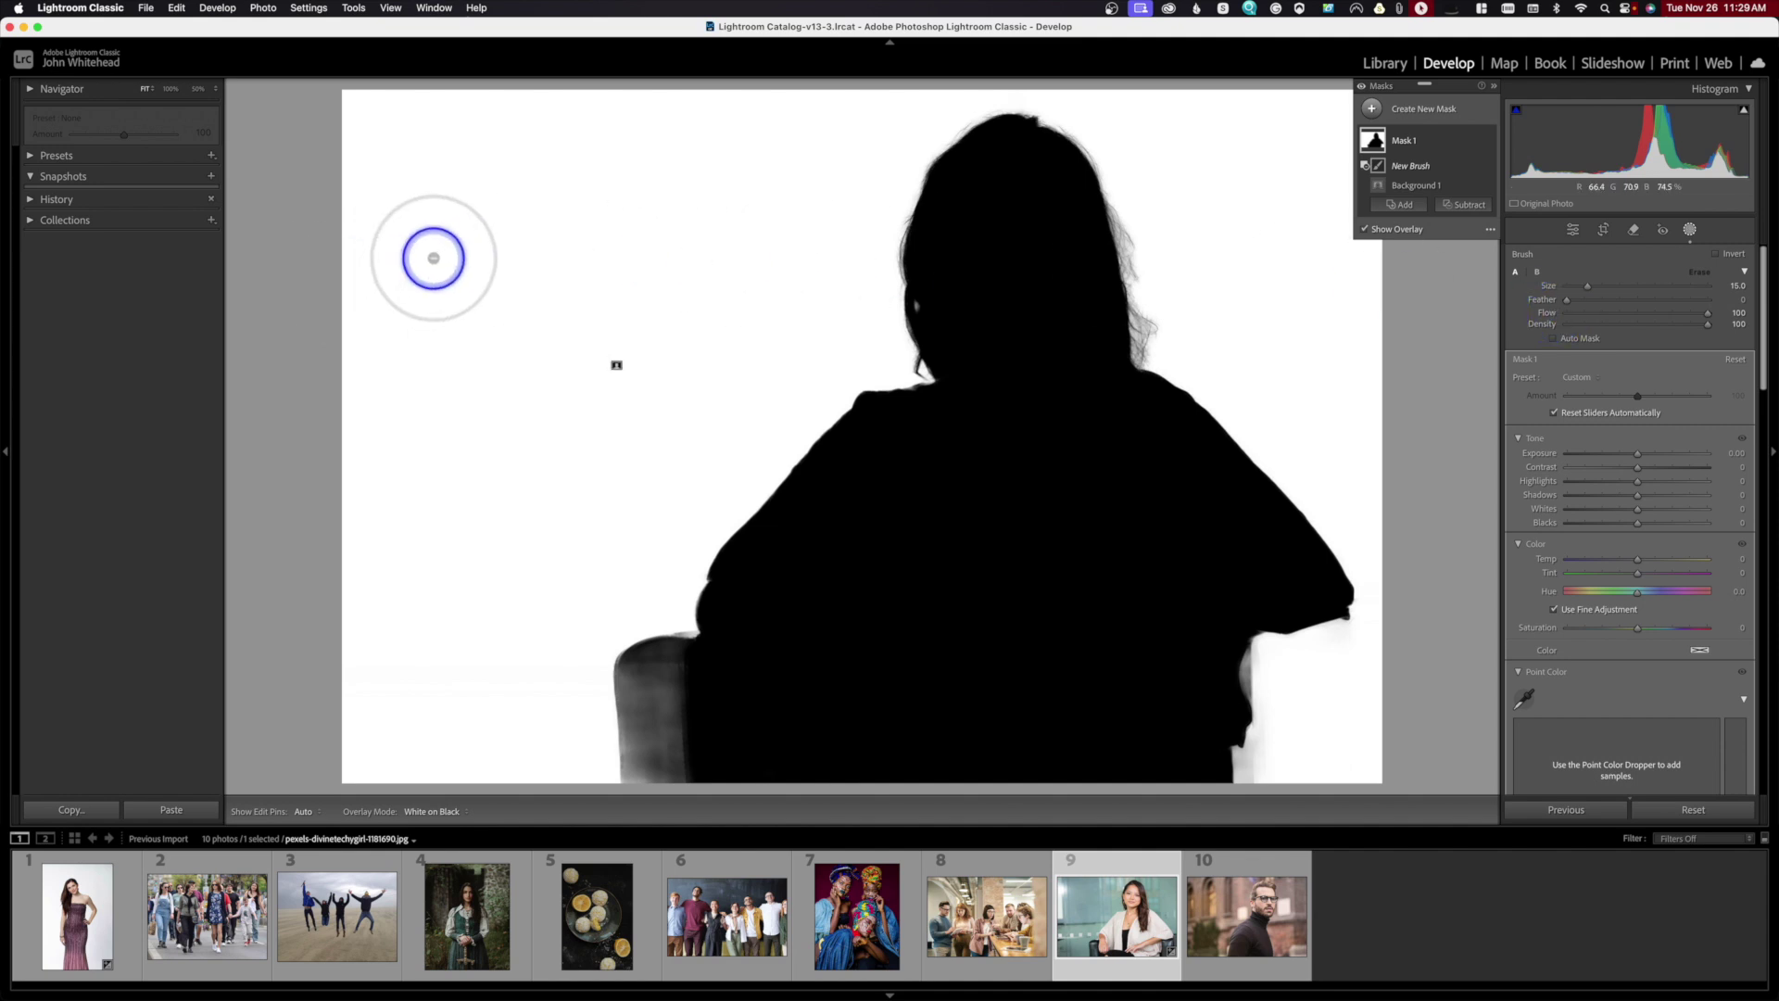
left_click_drag(445, 197, 445, 485)
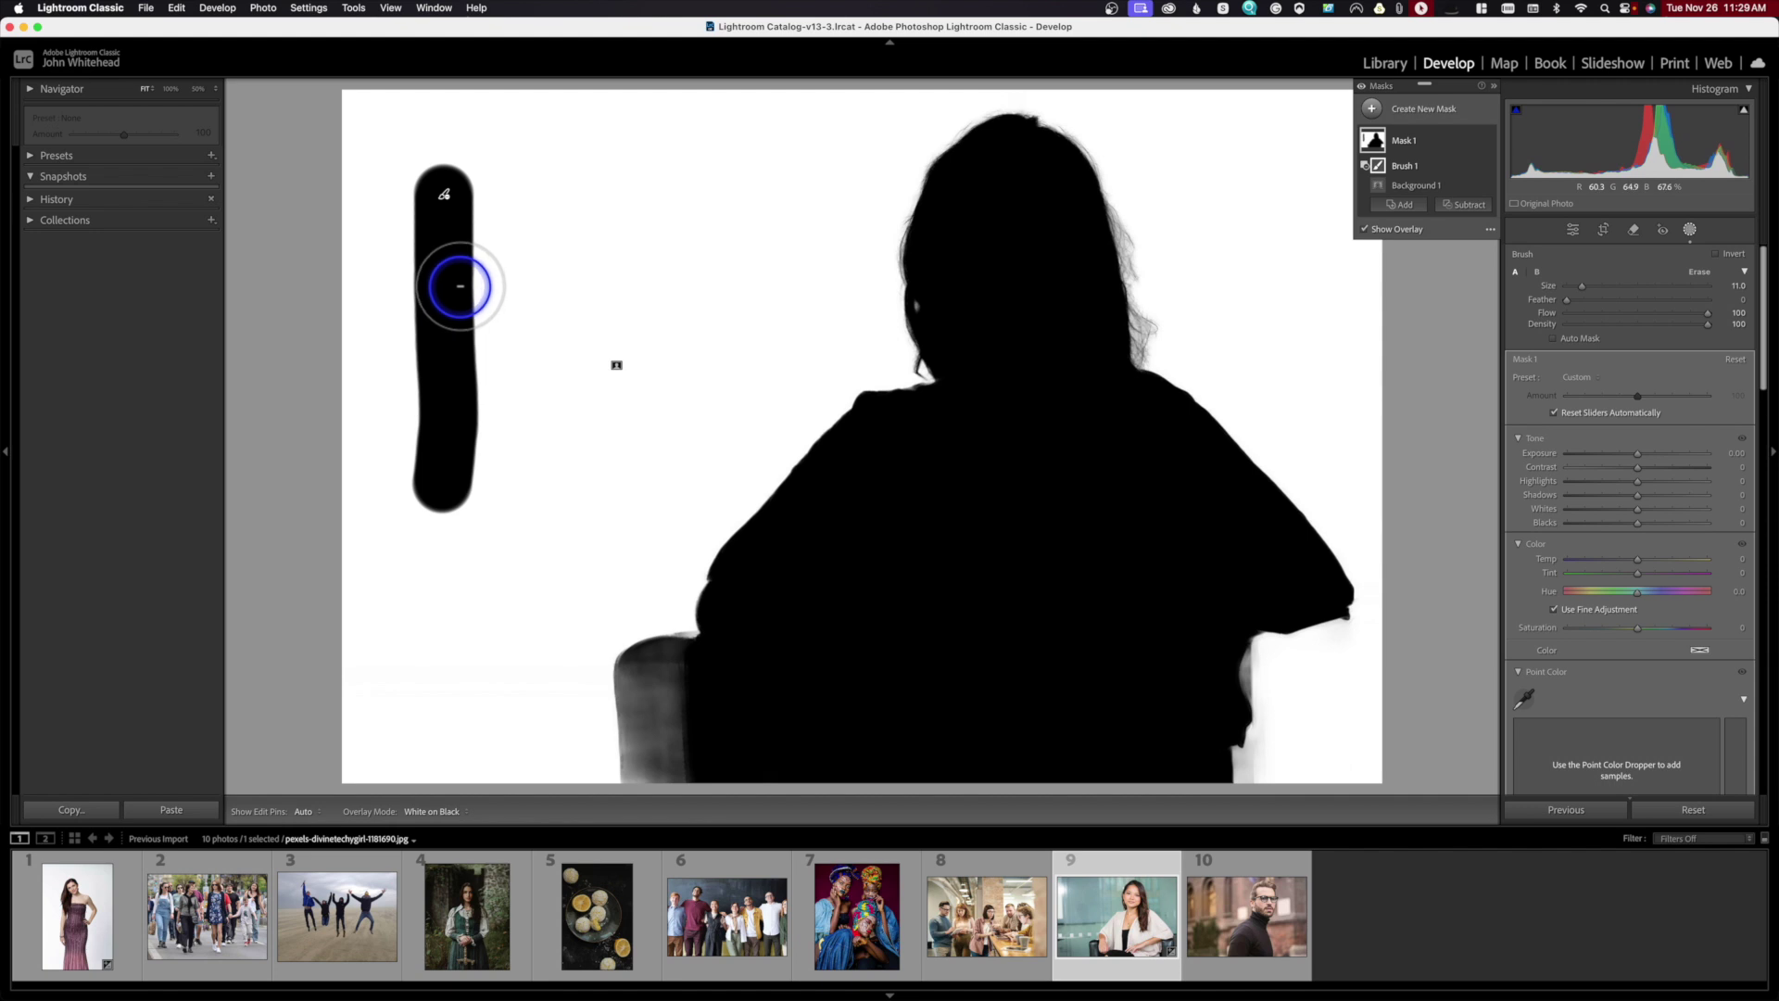
- Raise the brush feather to about 56 and paint a soft-edged vertical stroke between the first stroke and the woman
left_click_drag(1567, 300, 1645, 300)
mouse_move(632, 185)
left_mouse_down()
mouse_move(615, 191)
mouse_move(619, 510)
left_mouse_up()
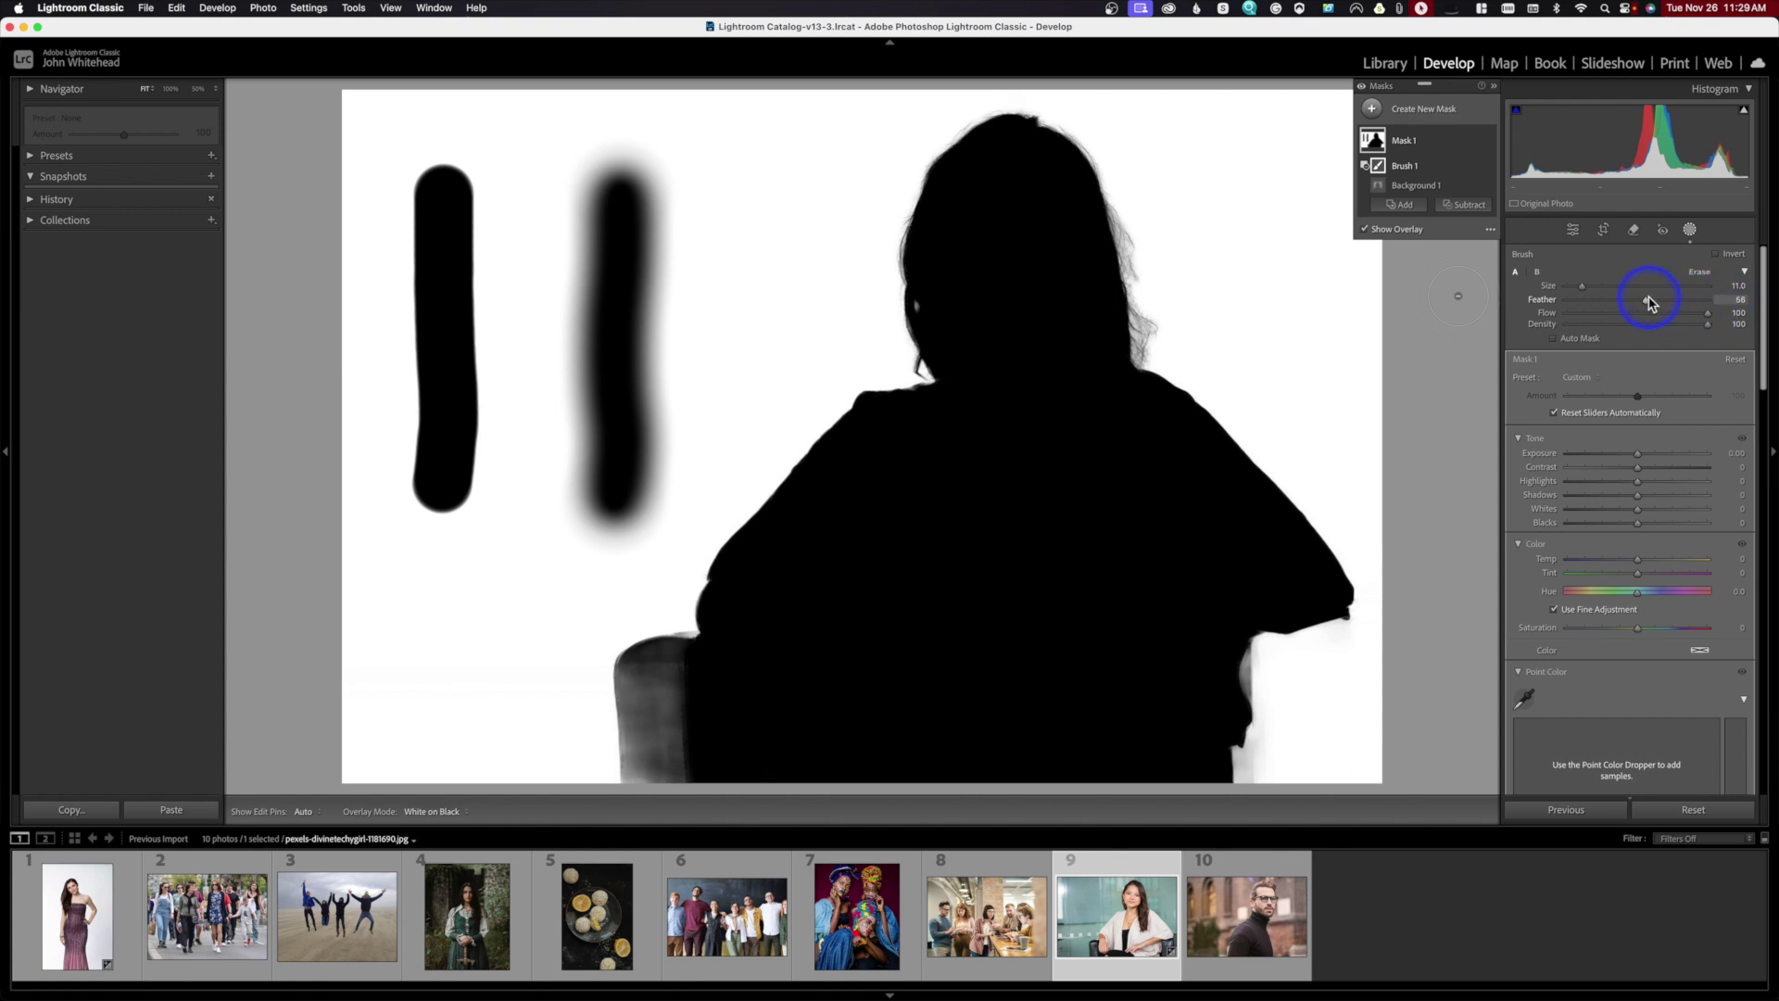
- Try a feather of 100 with a short subtracting stroke between the second test stroke and the woman, and undo it
left_click_drag(1647, 301, 1727, 299)
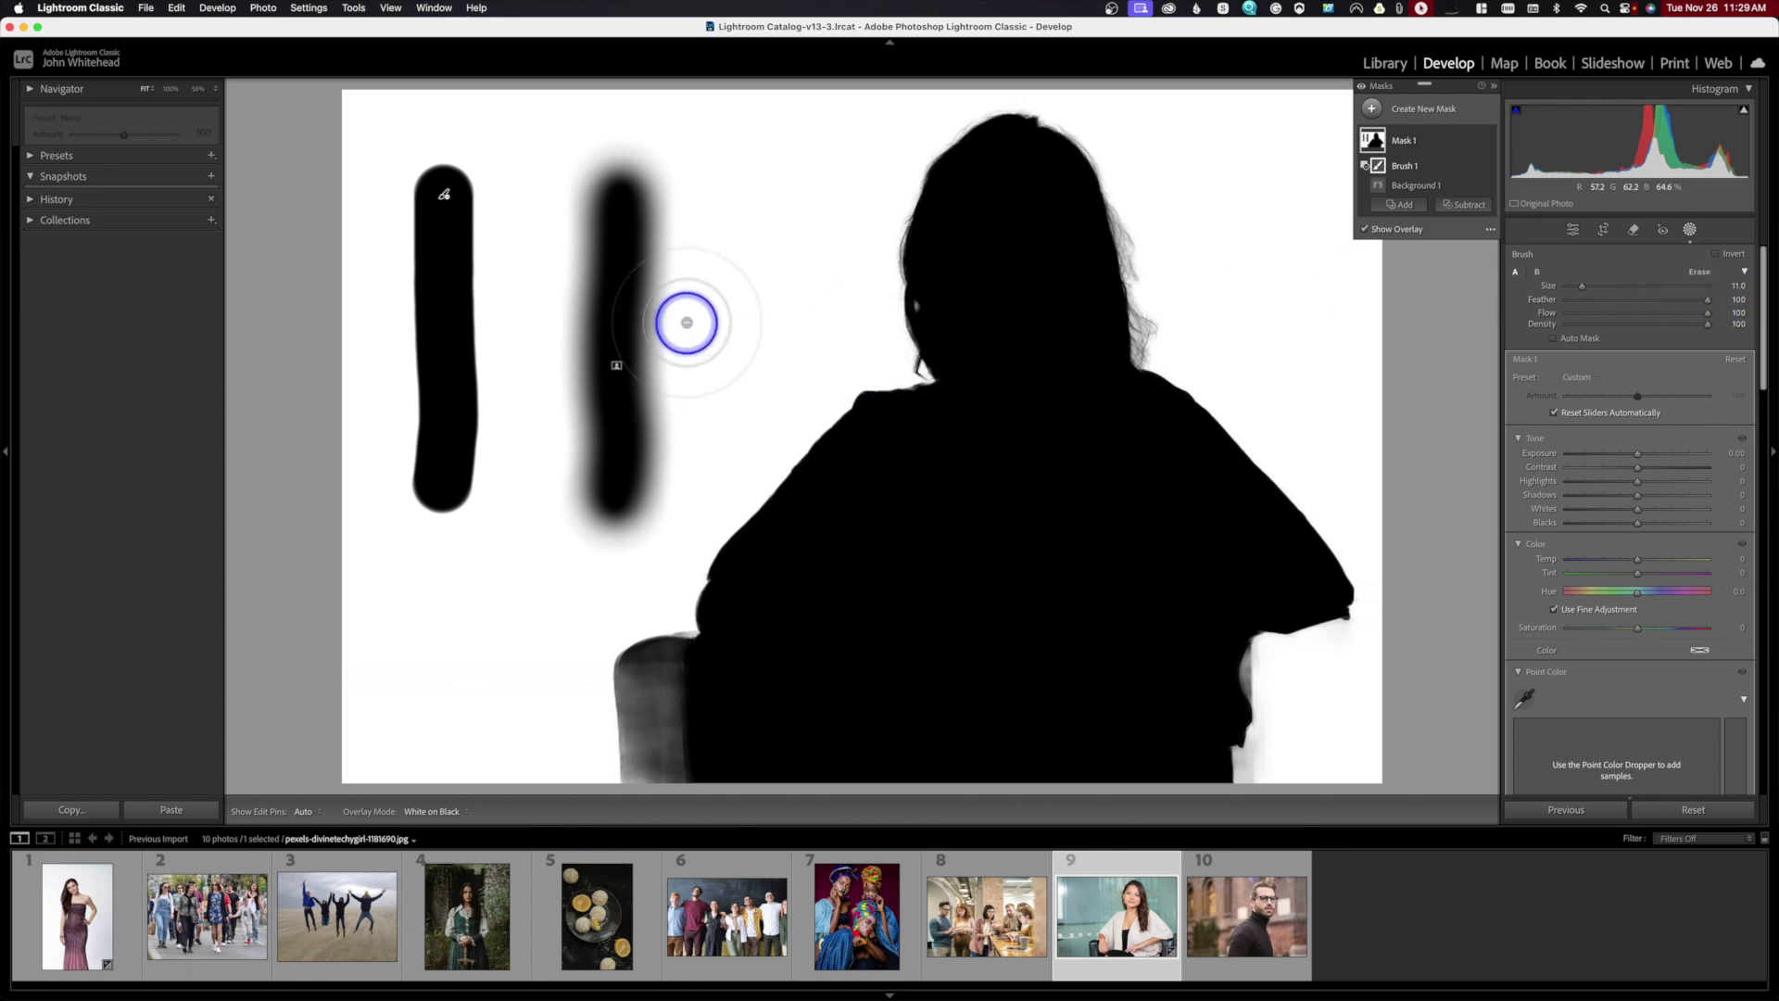
left_click_drag(750, 297, 747, 349)
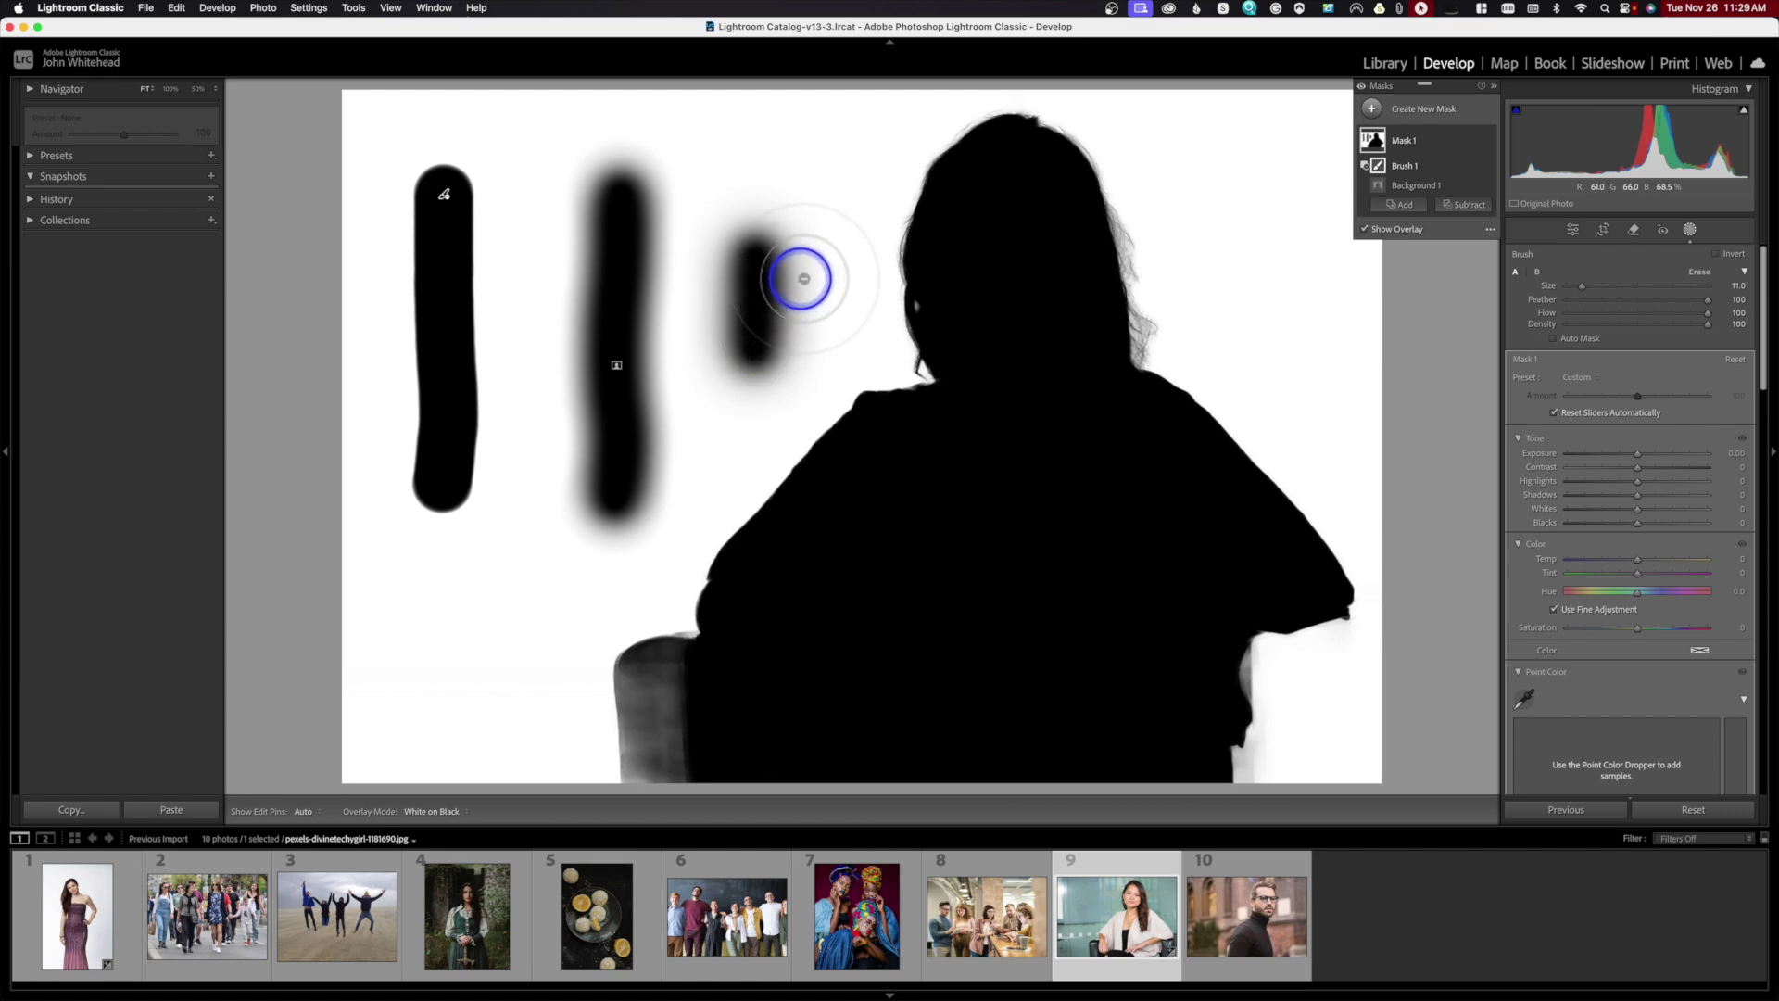
key("super+z")
- Set the subtracting brush's feather to 12 and undo the two vertical test strokes
left_click_drag(1710, 305, 1638, 305)
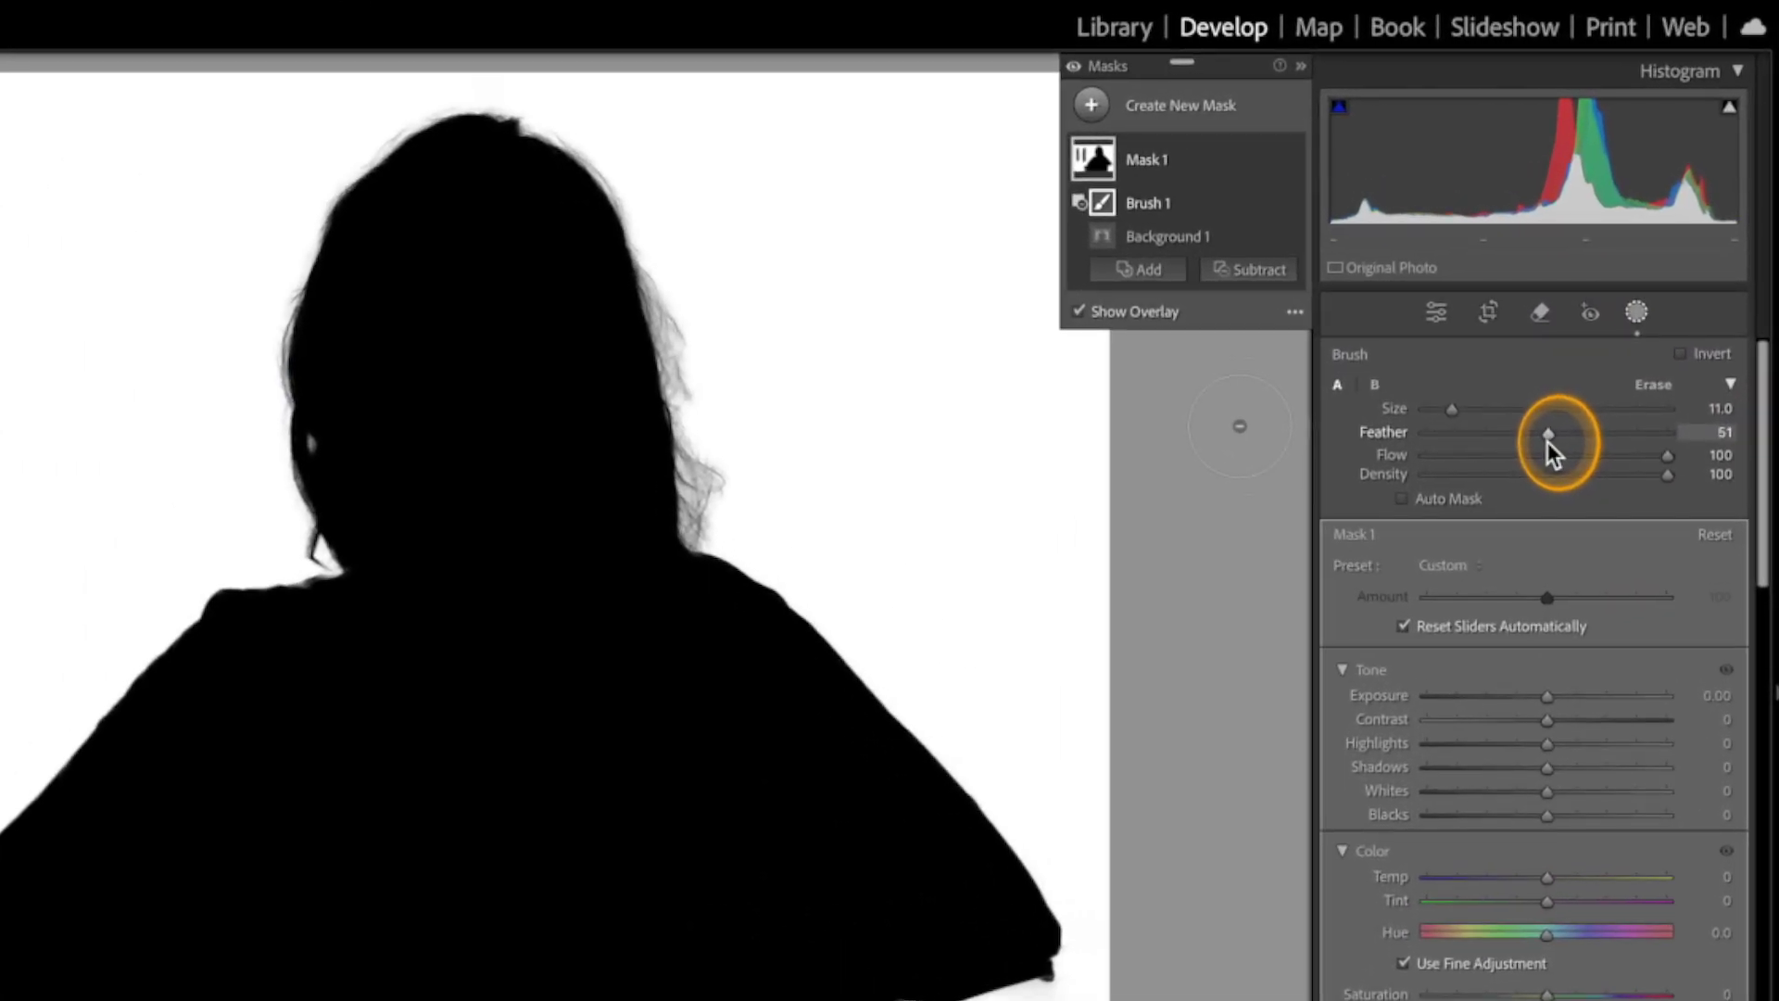
left_click_drag(1547, 442, 1454, 440)
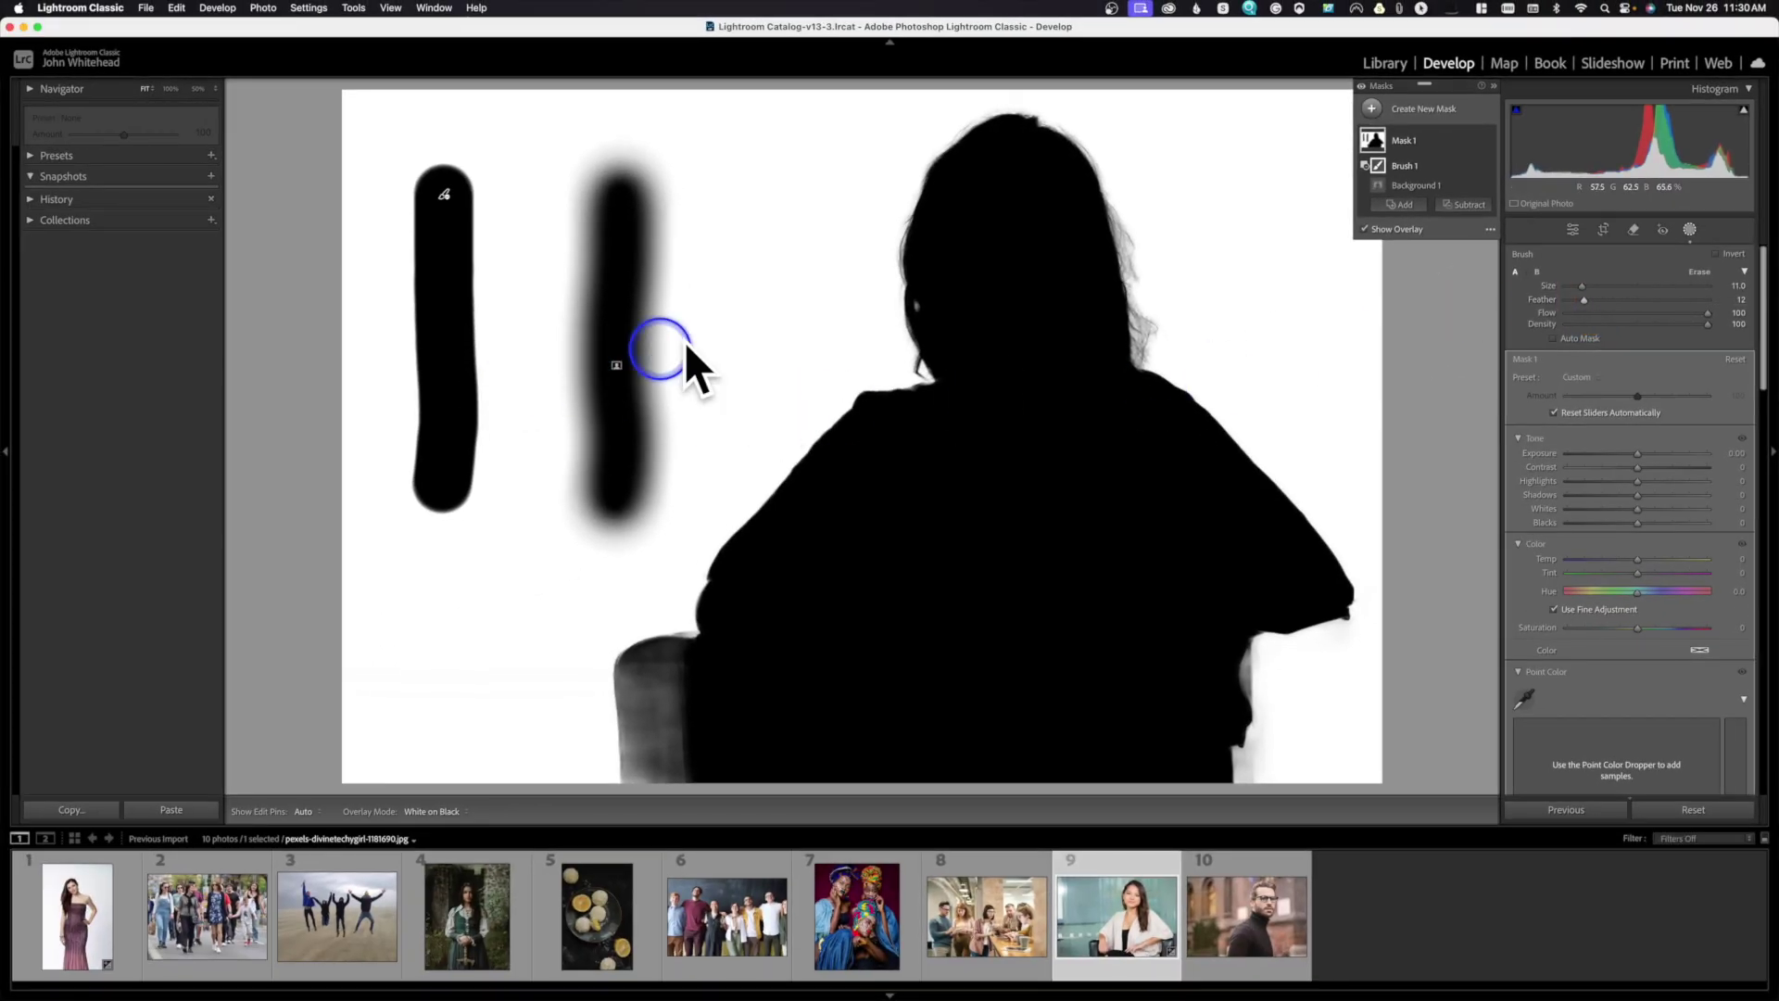
key("super+z")
key("super+z")
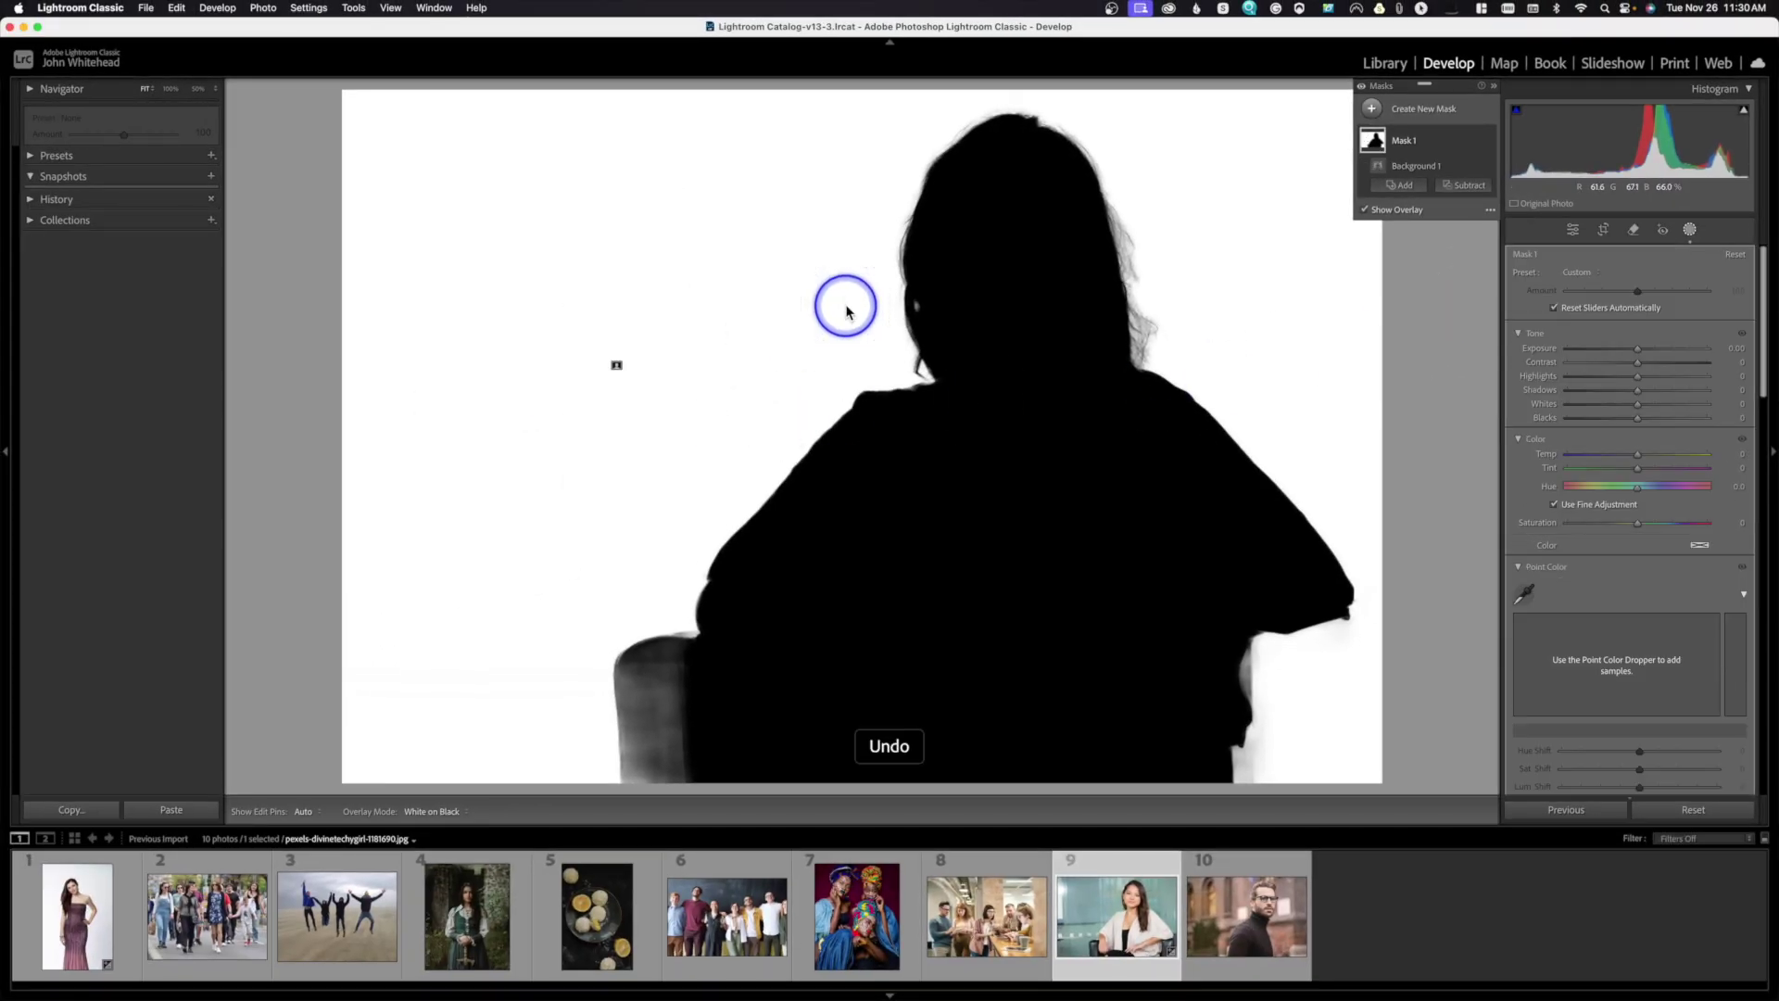
- Add a new subtracting brush to the background mask and paint out the grey chair arm beside the woman's bent elbow, with the edit pins hidden
left_click(1464, 190)
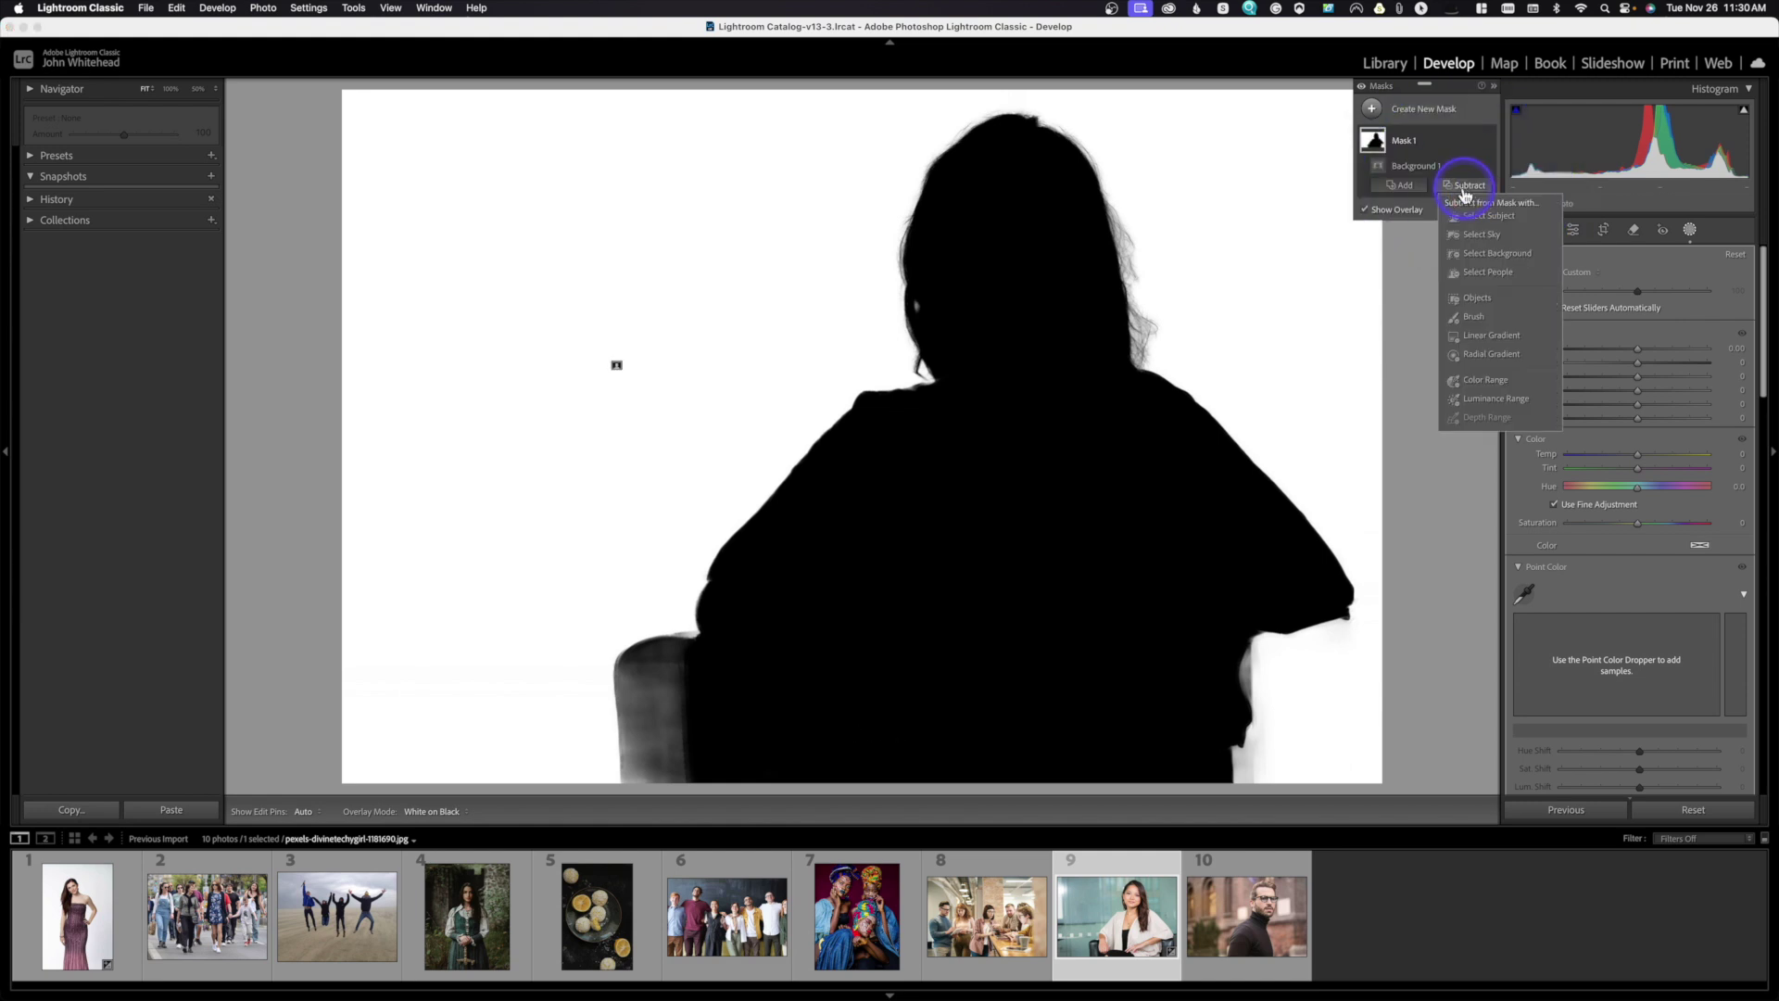
left_click(1473, 316)
key("h")
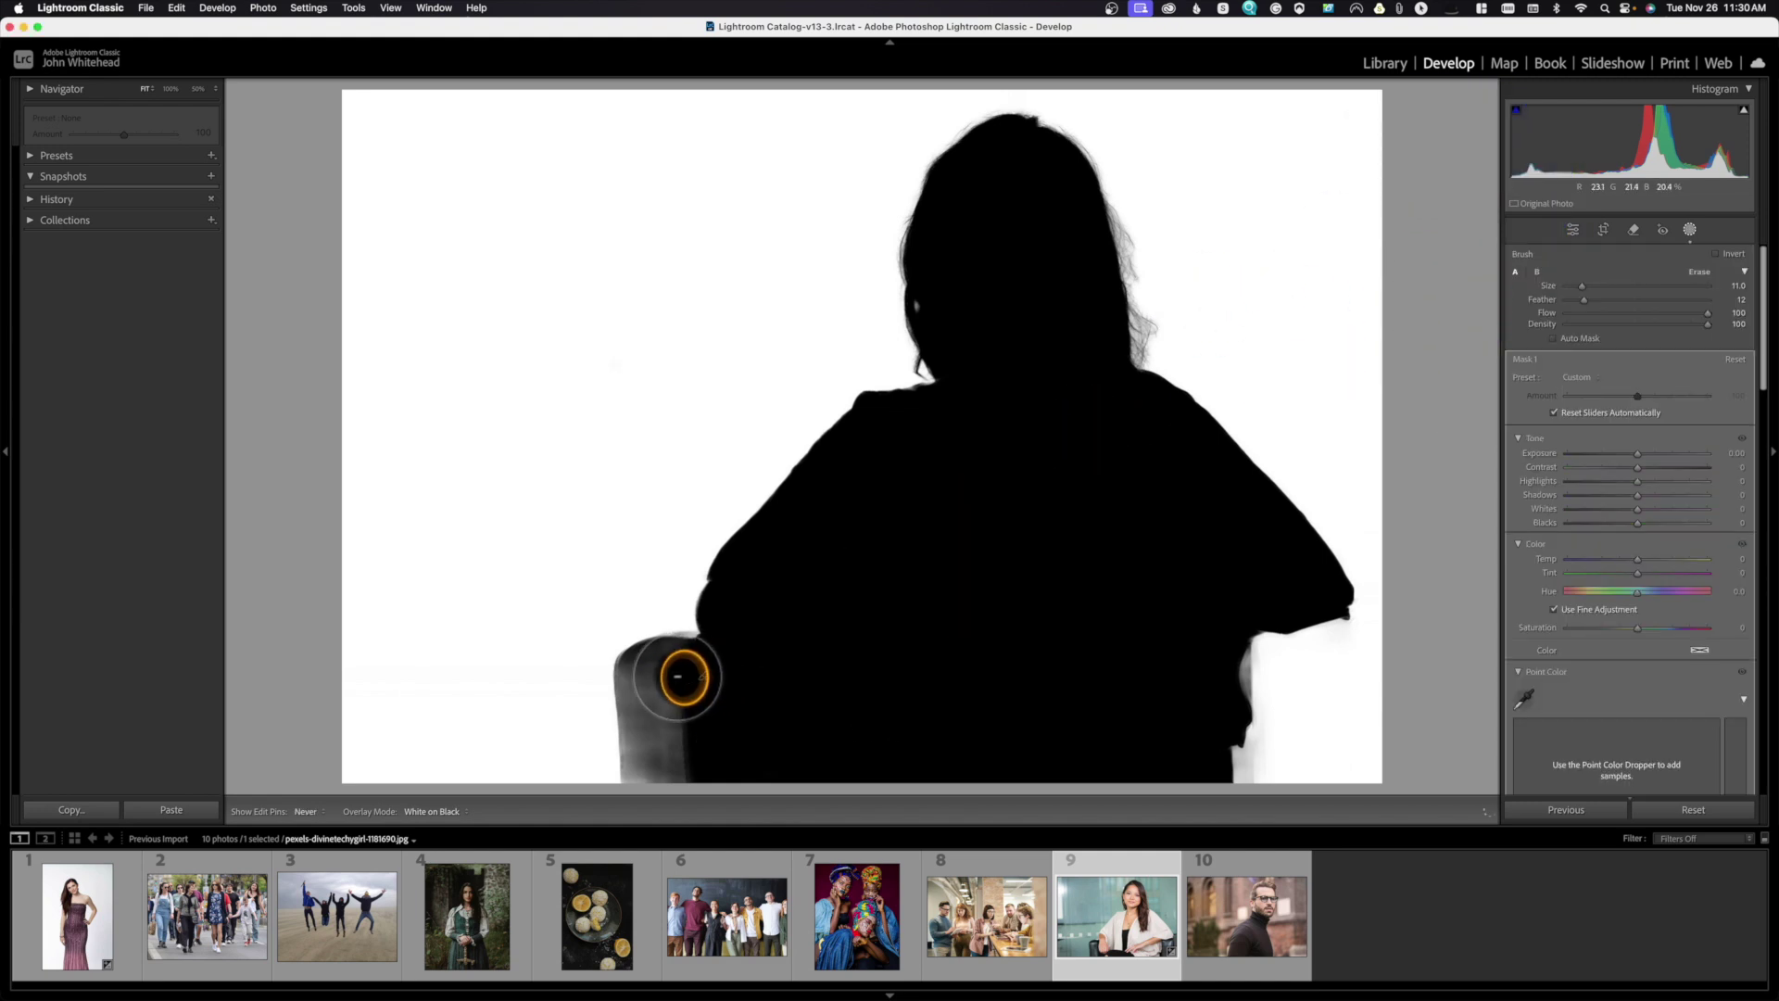
mouse_move(652, 690)
left_mouse_down()
mouse_move(655, 782)
mouse_move(676, 716)
left_mouse_up()
key("h")
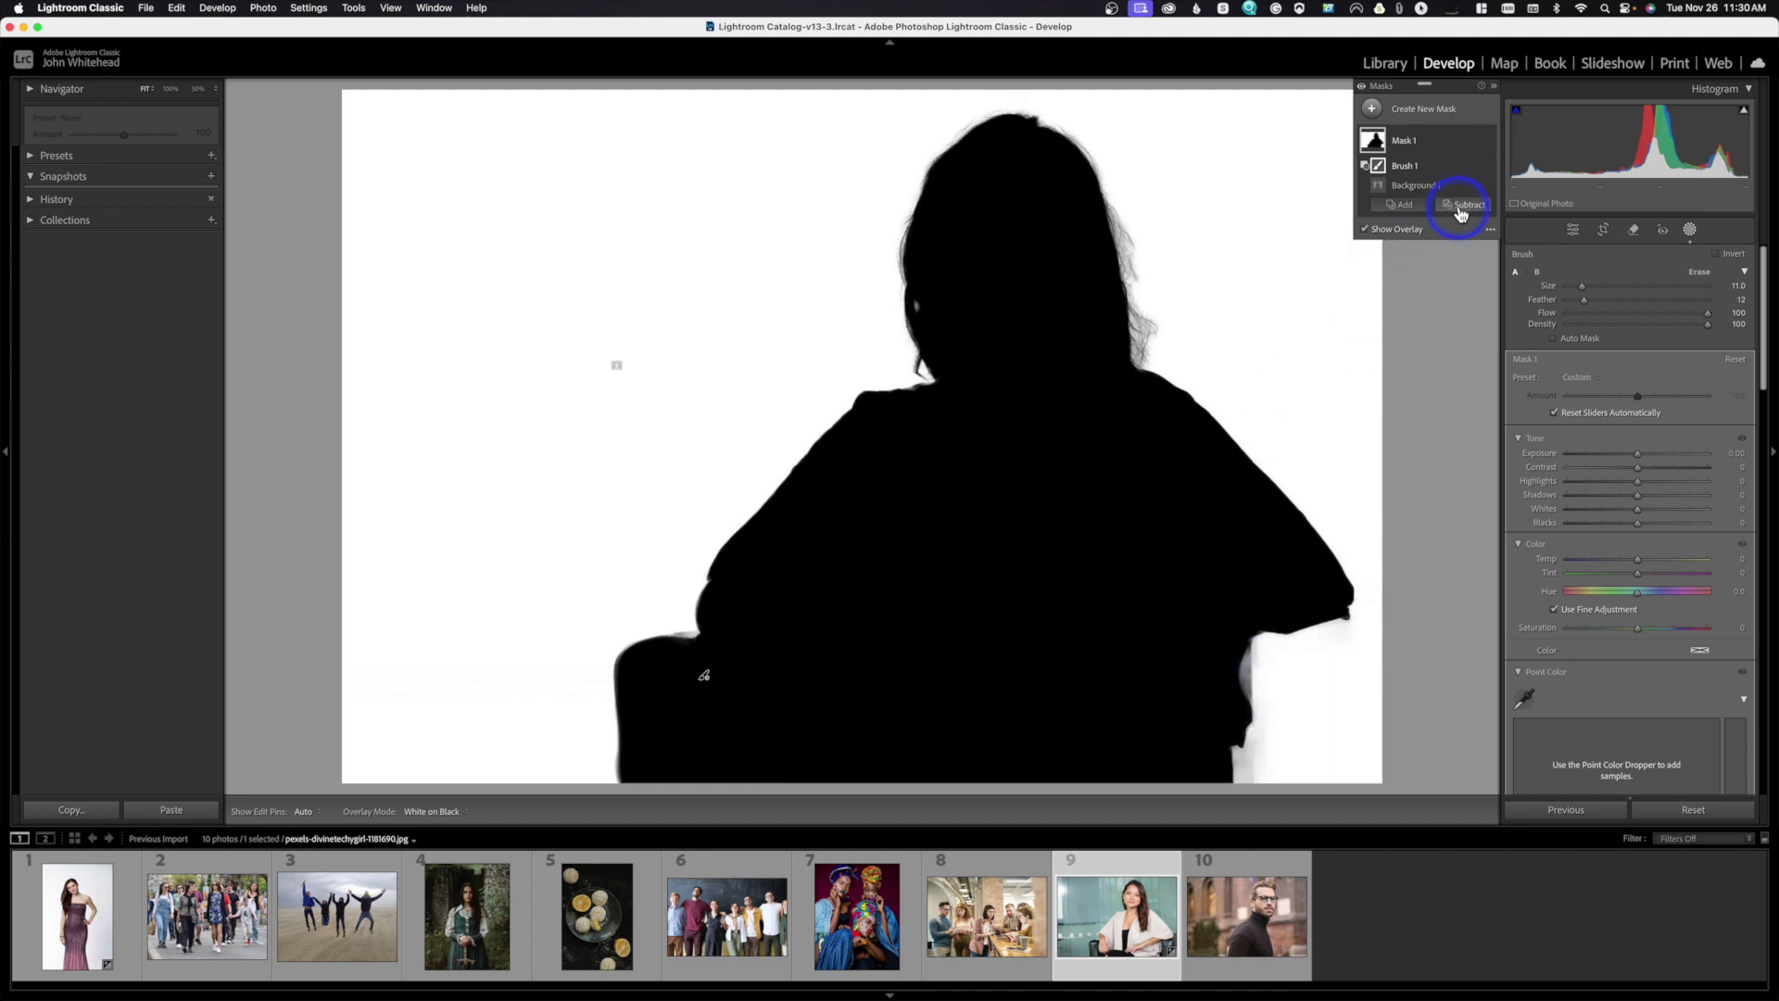
- Switch the mask overlay to Color Overlay and brush the chair arm and back near the photo's right edge out of the background mask
left_click(1364, 230)
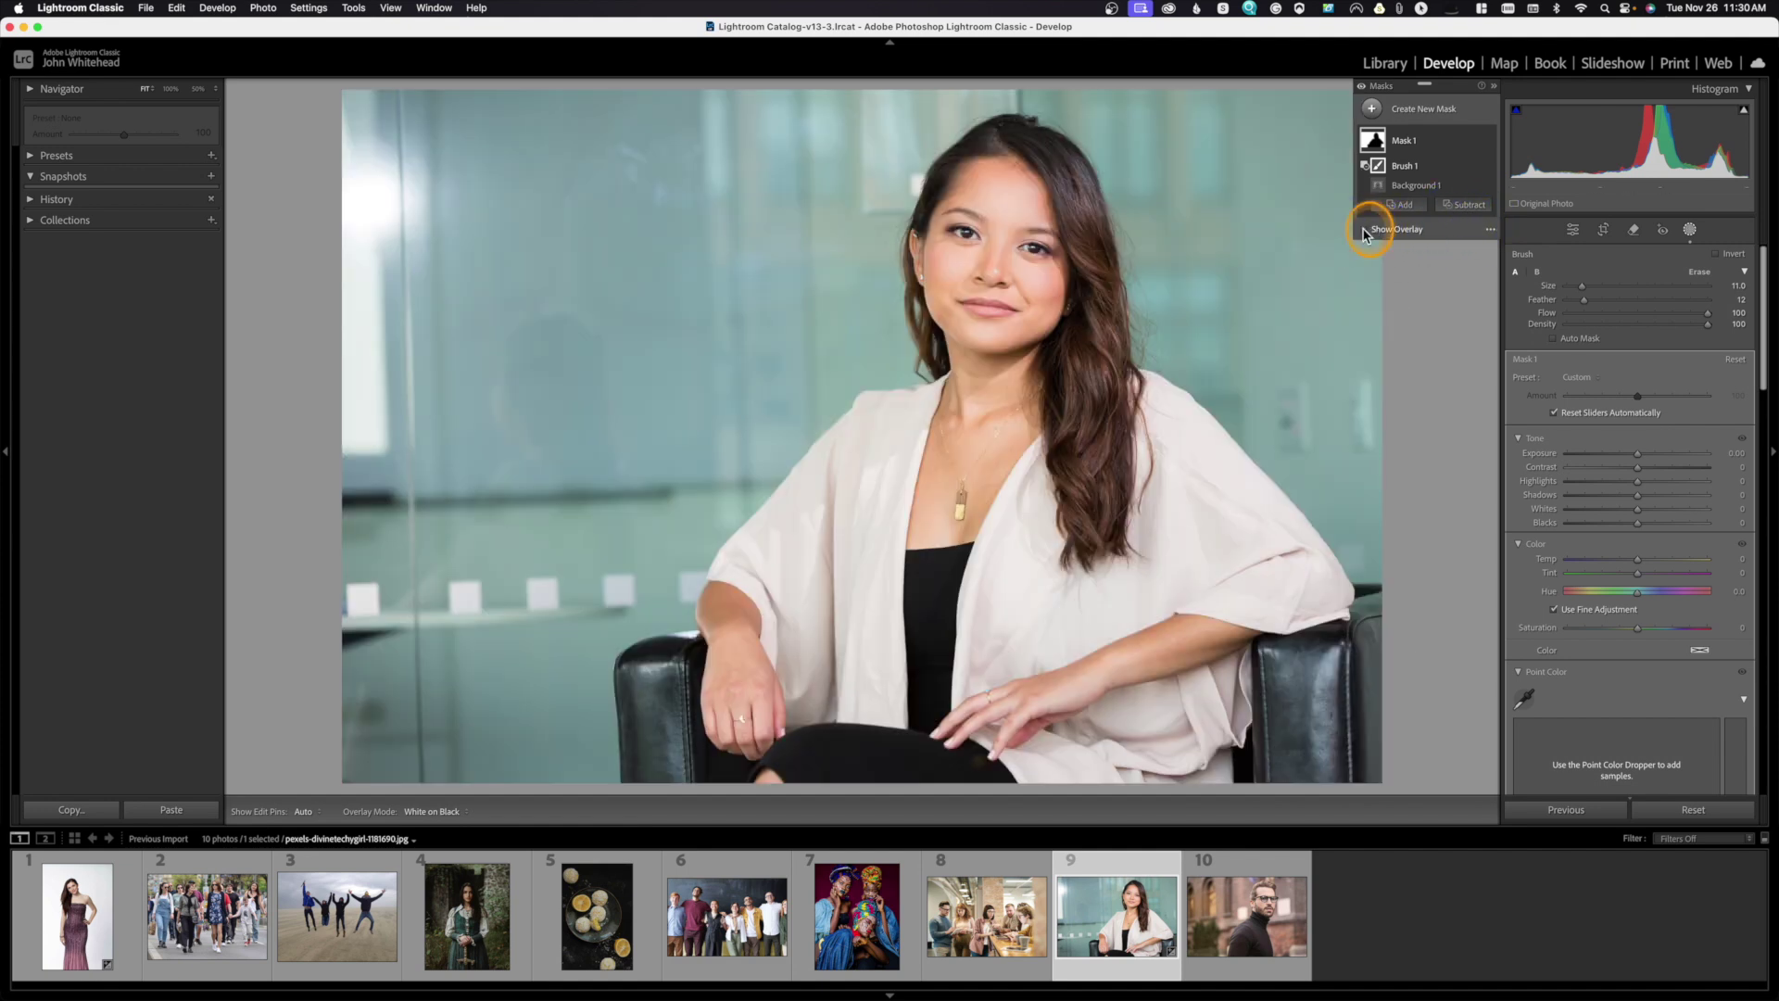
key("h")
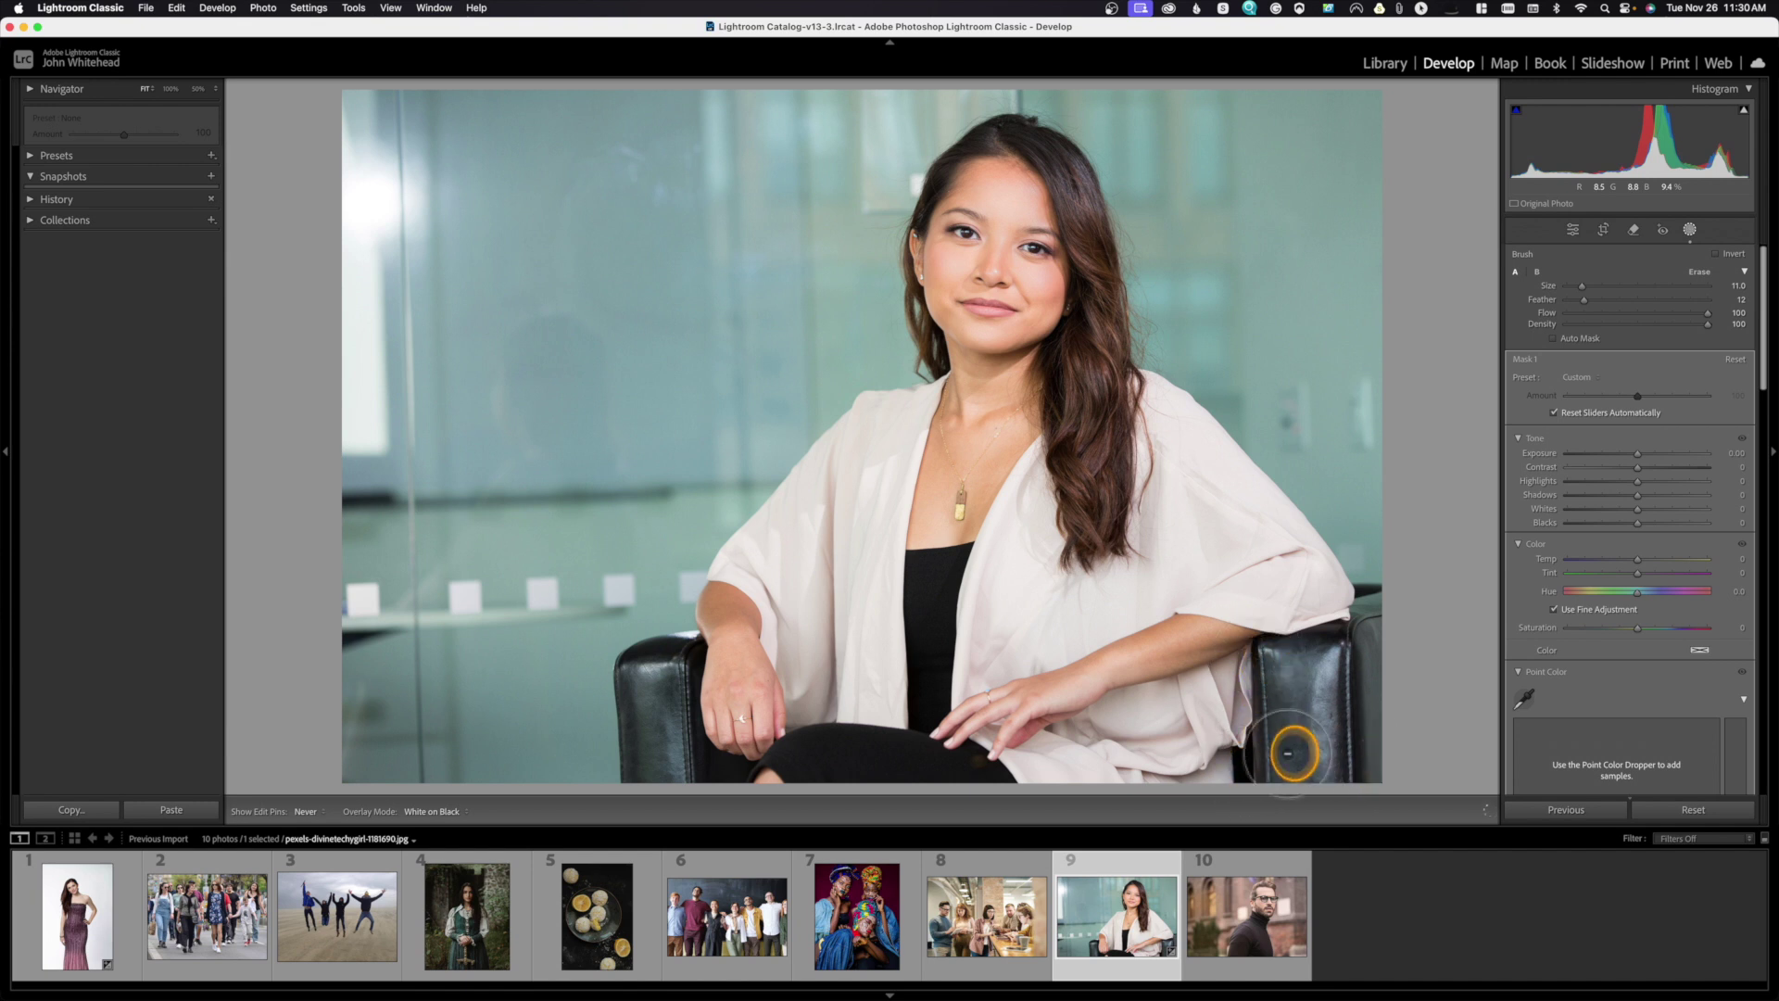
key("h")
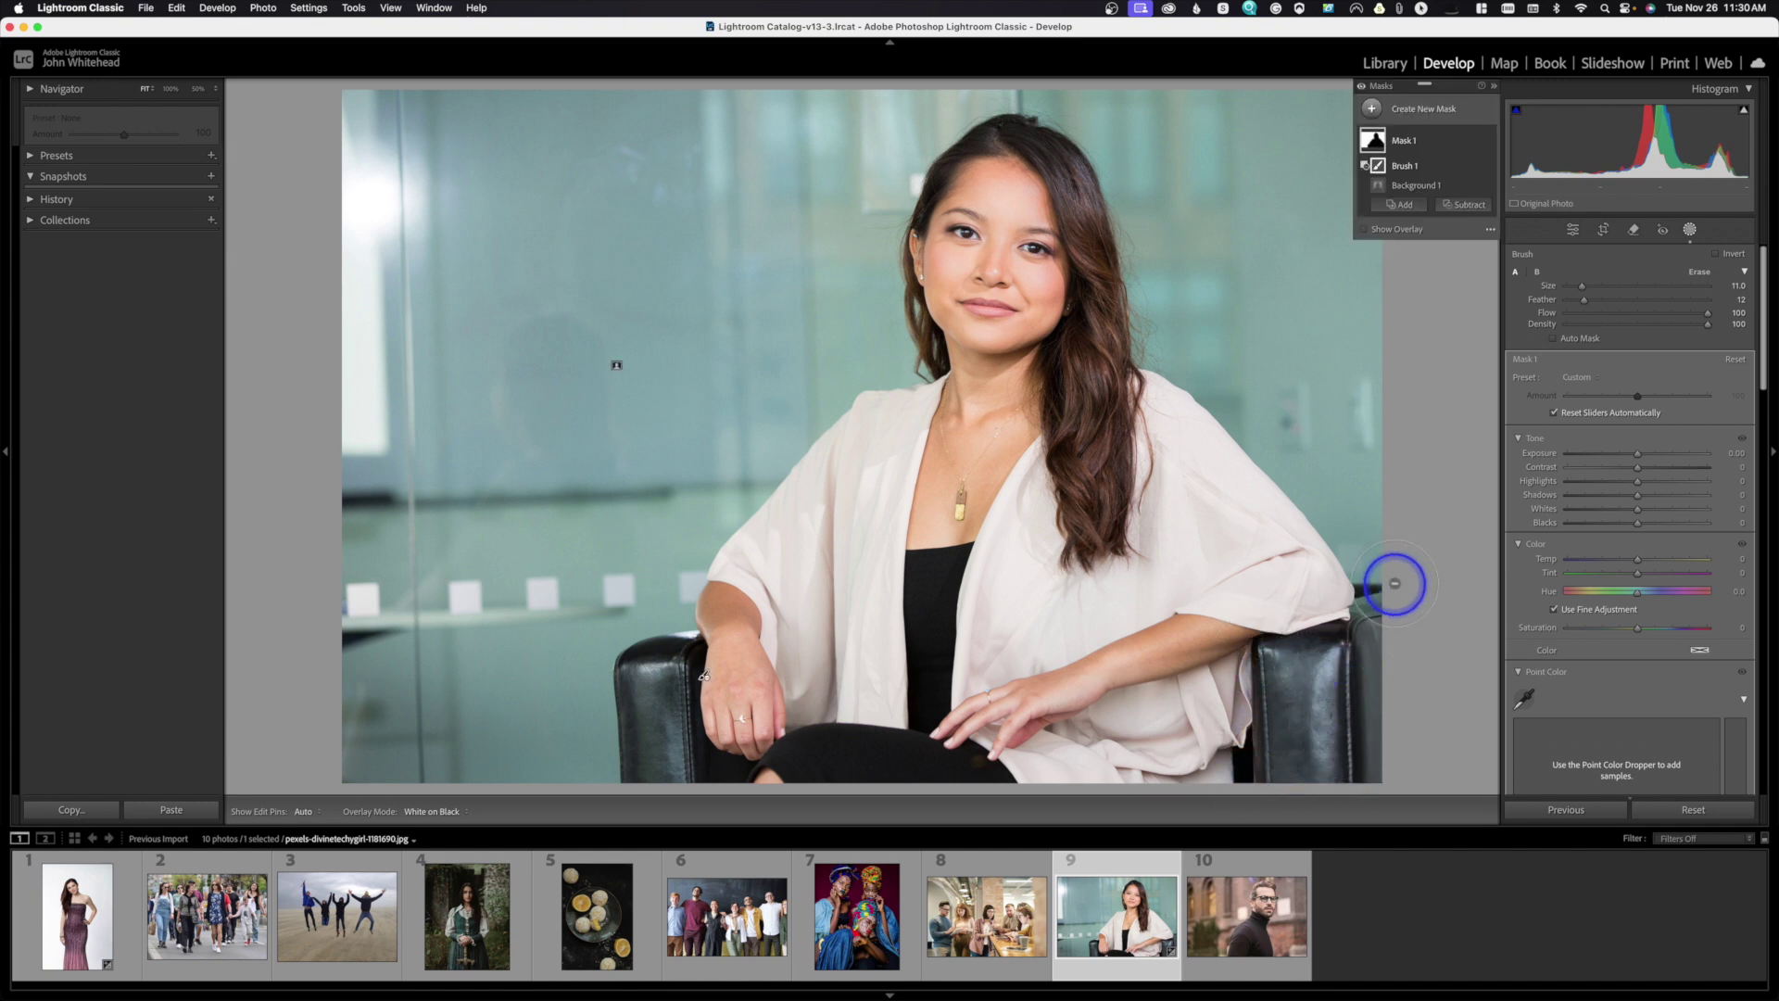
left_click(1489, 234)
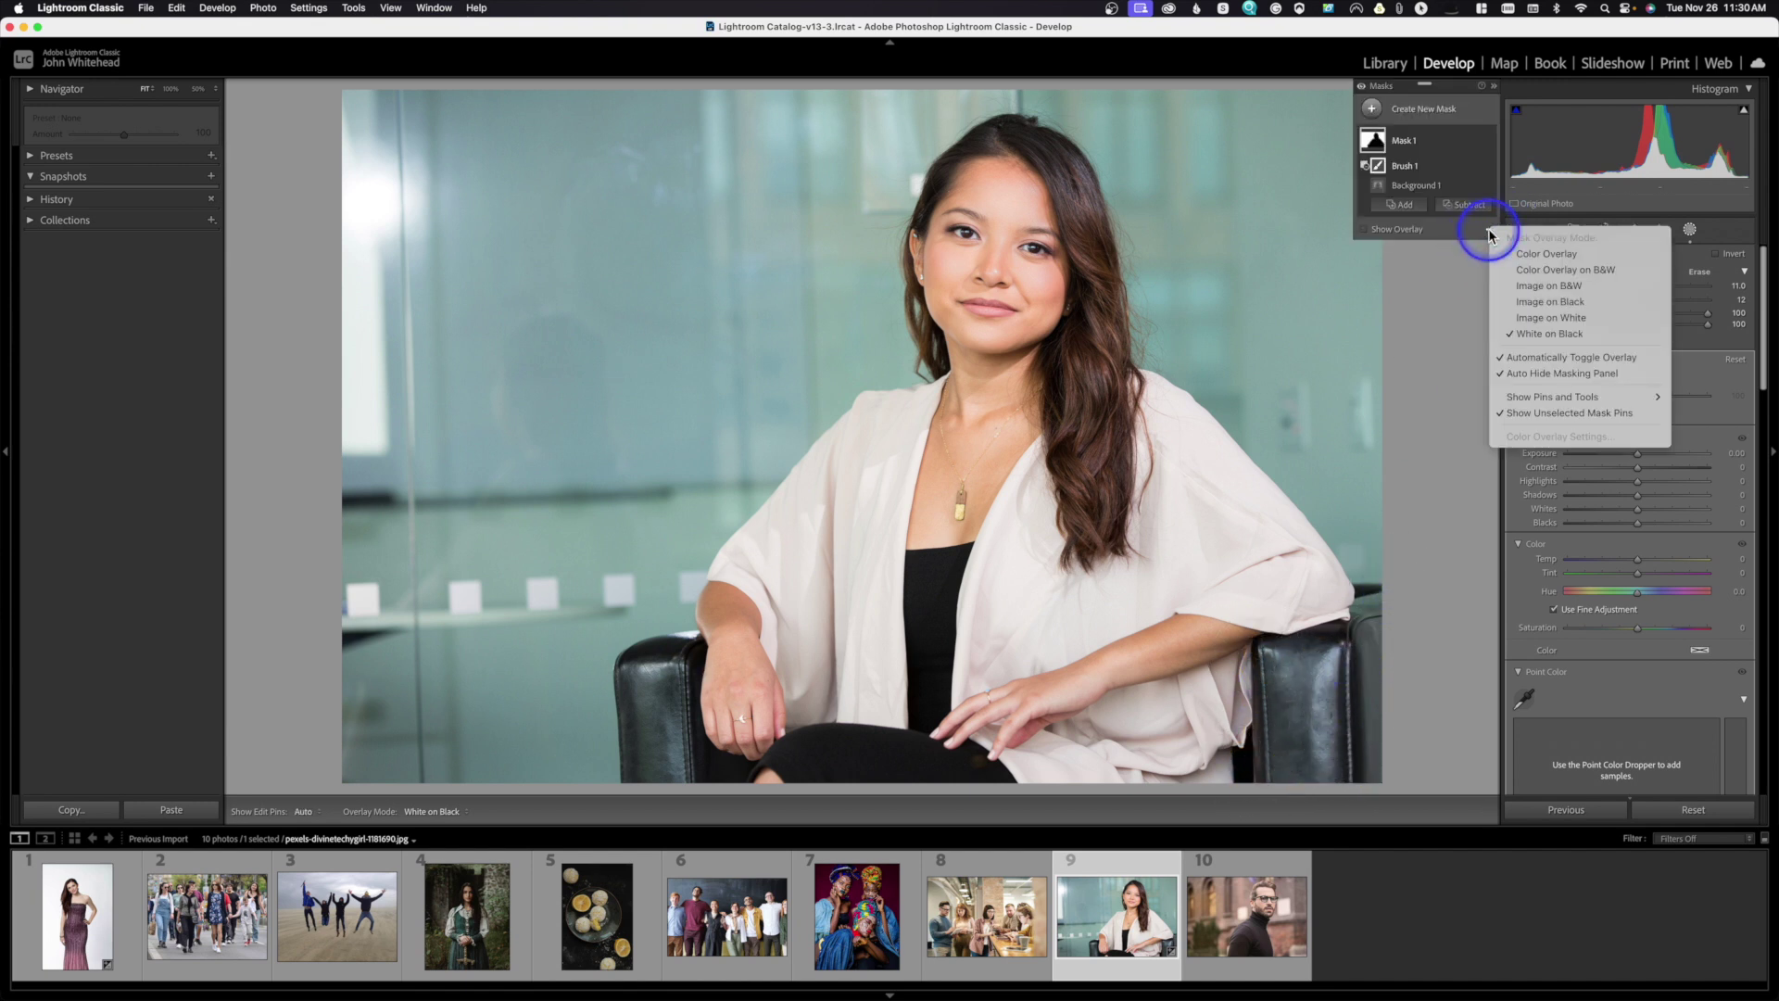
left_click(1514, 247)
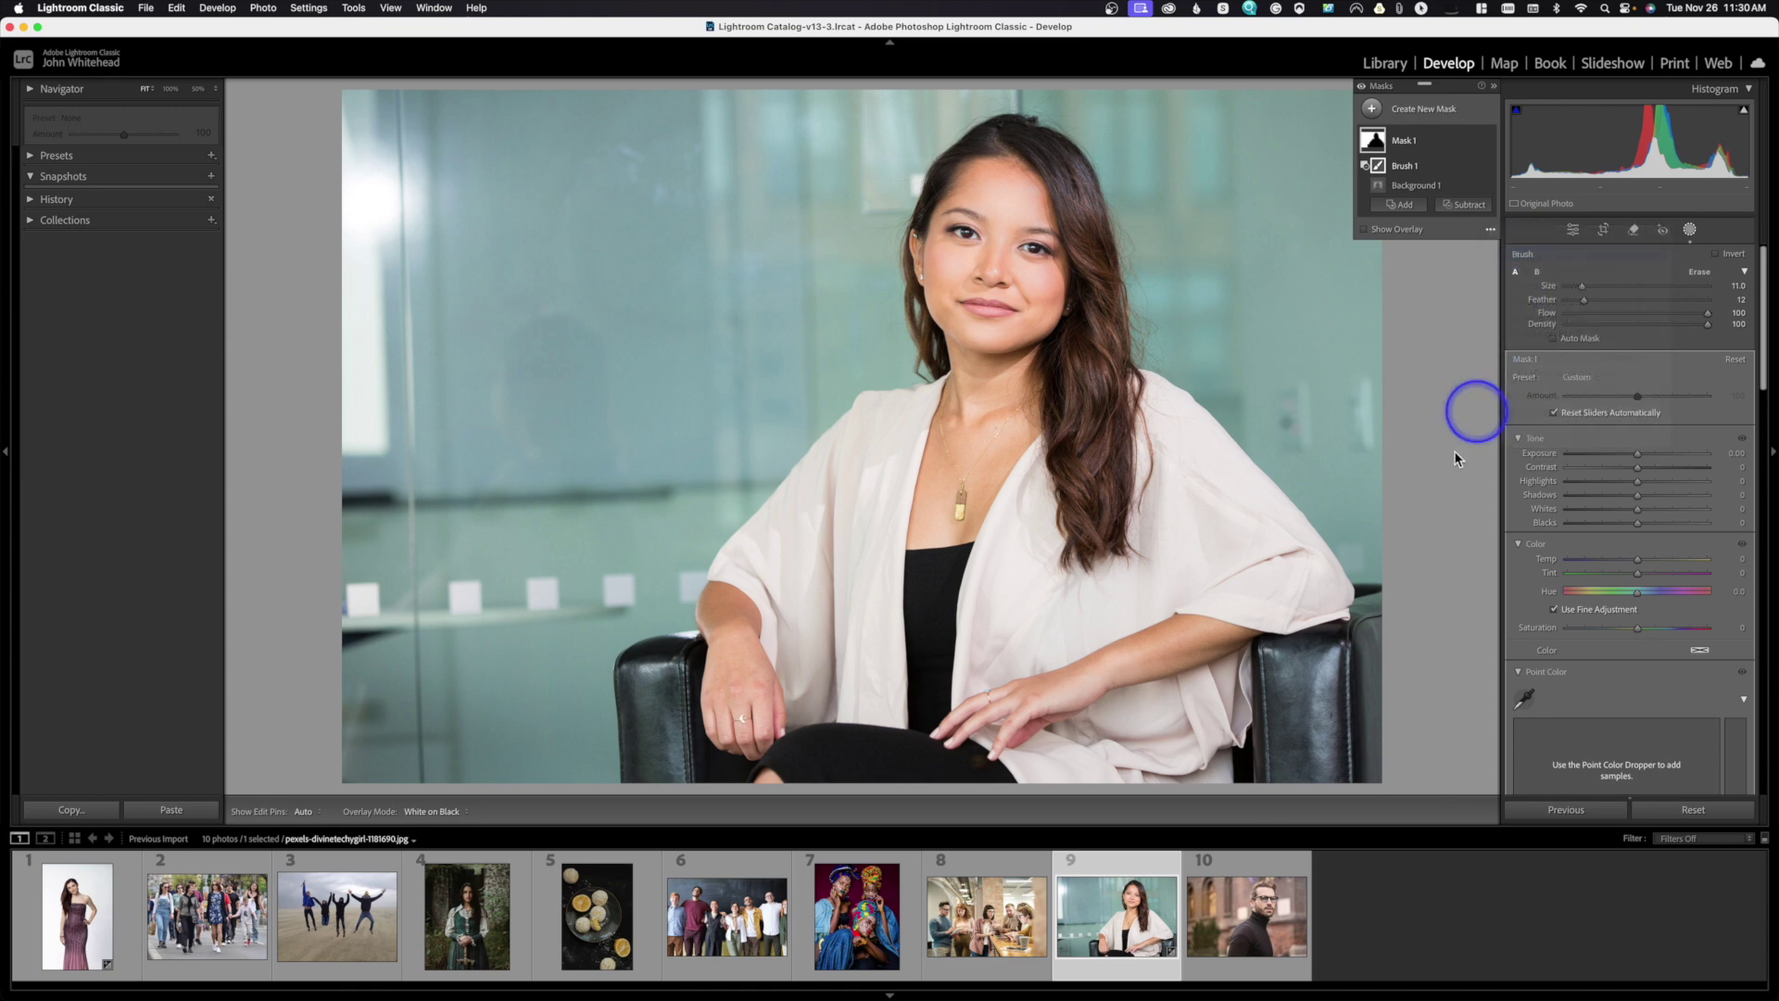
left_click(1363, 230)
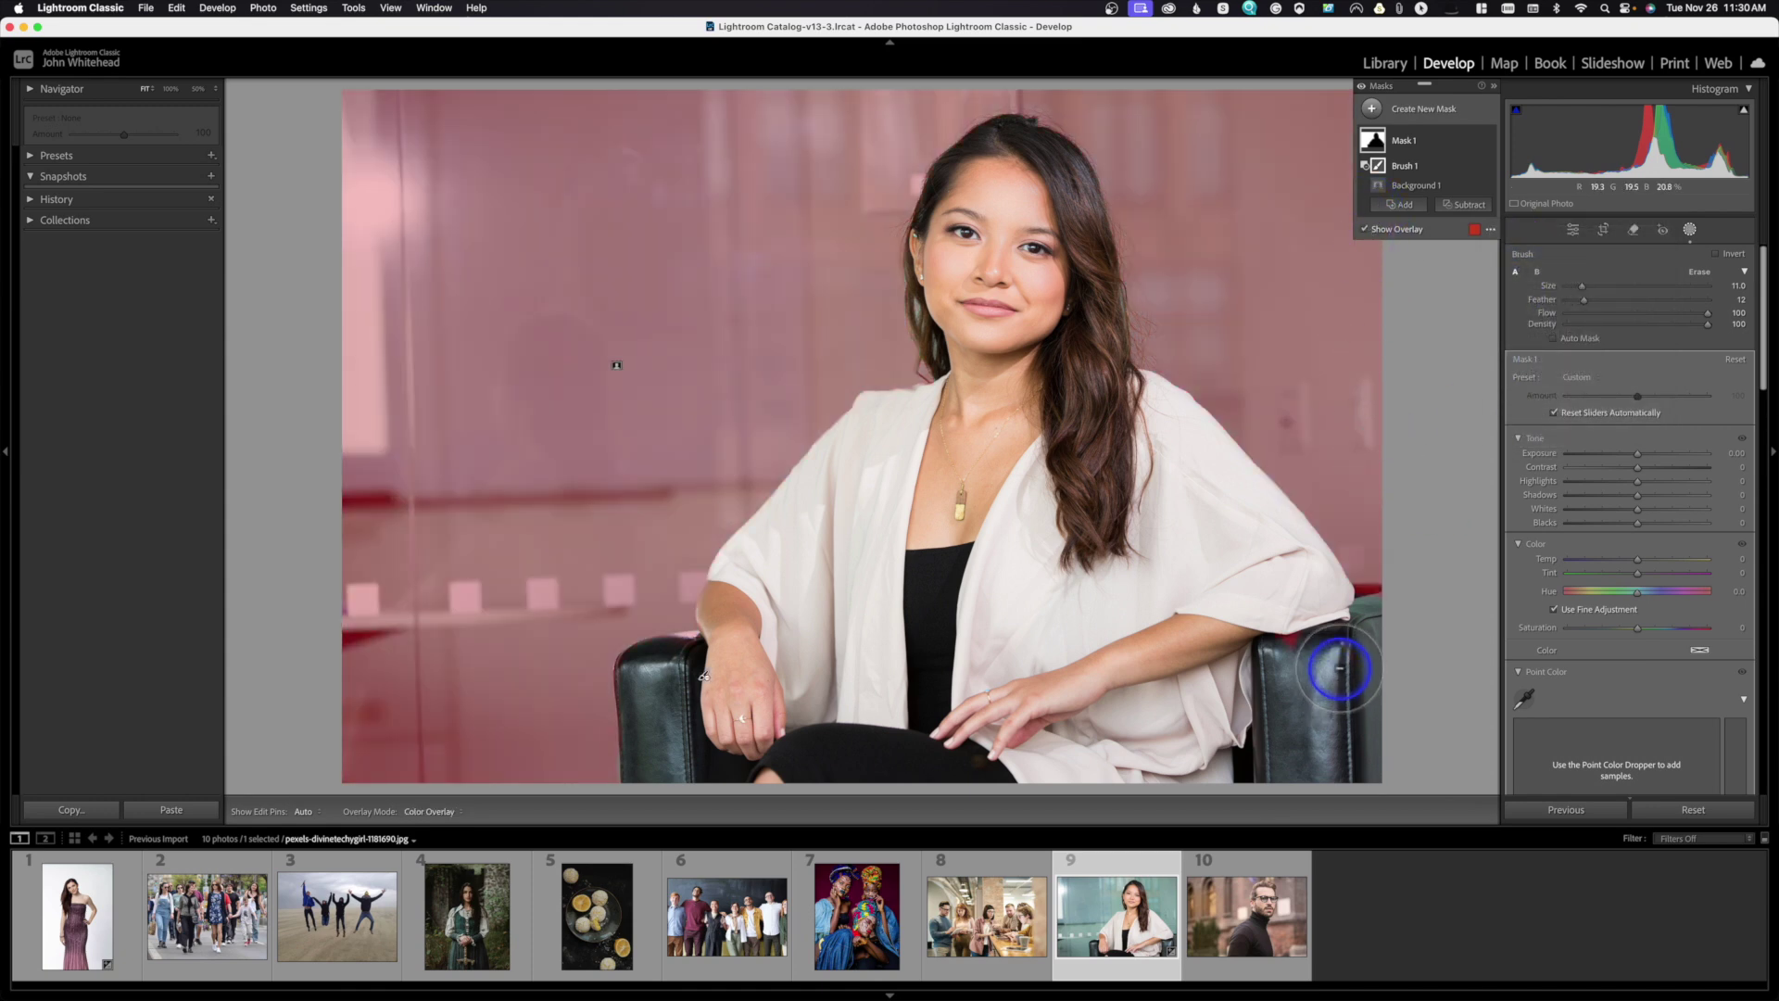
mouse_move(1325, 653)
left_mouse_down()
mouse_move(1276, 651)
mouse_move(1372, 616)
left_mouse_up()
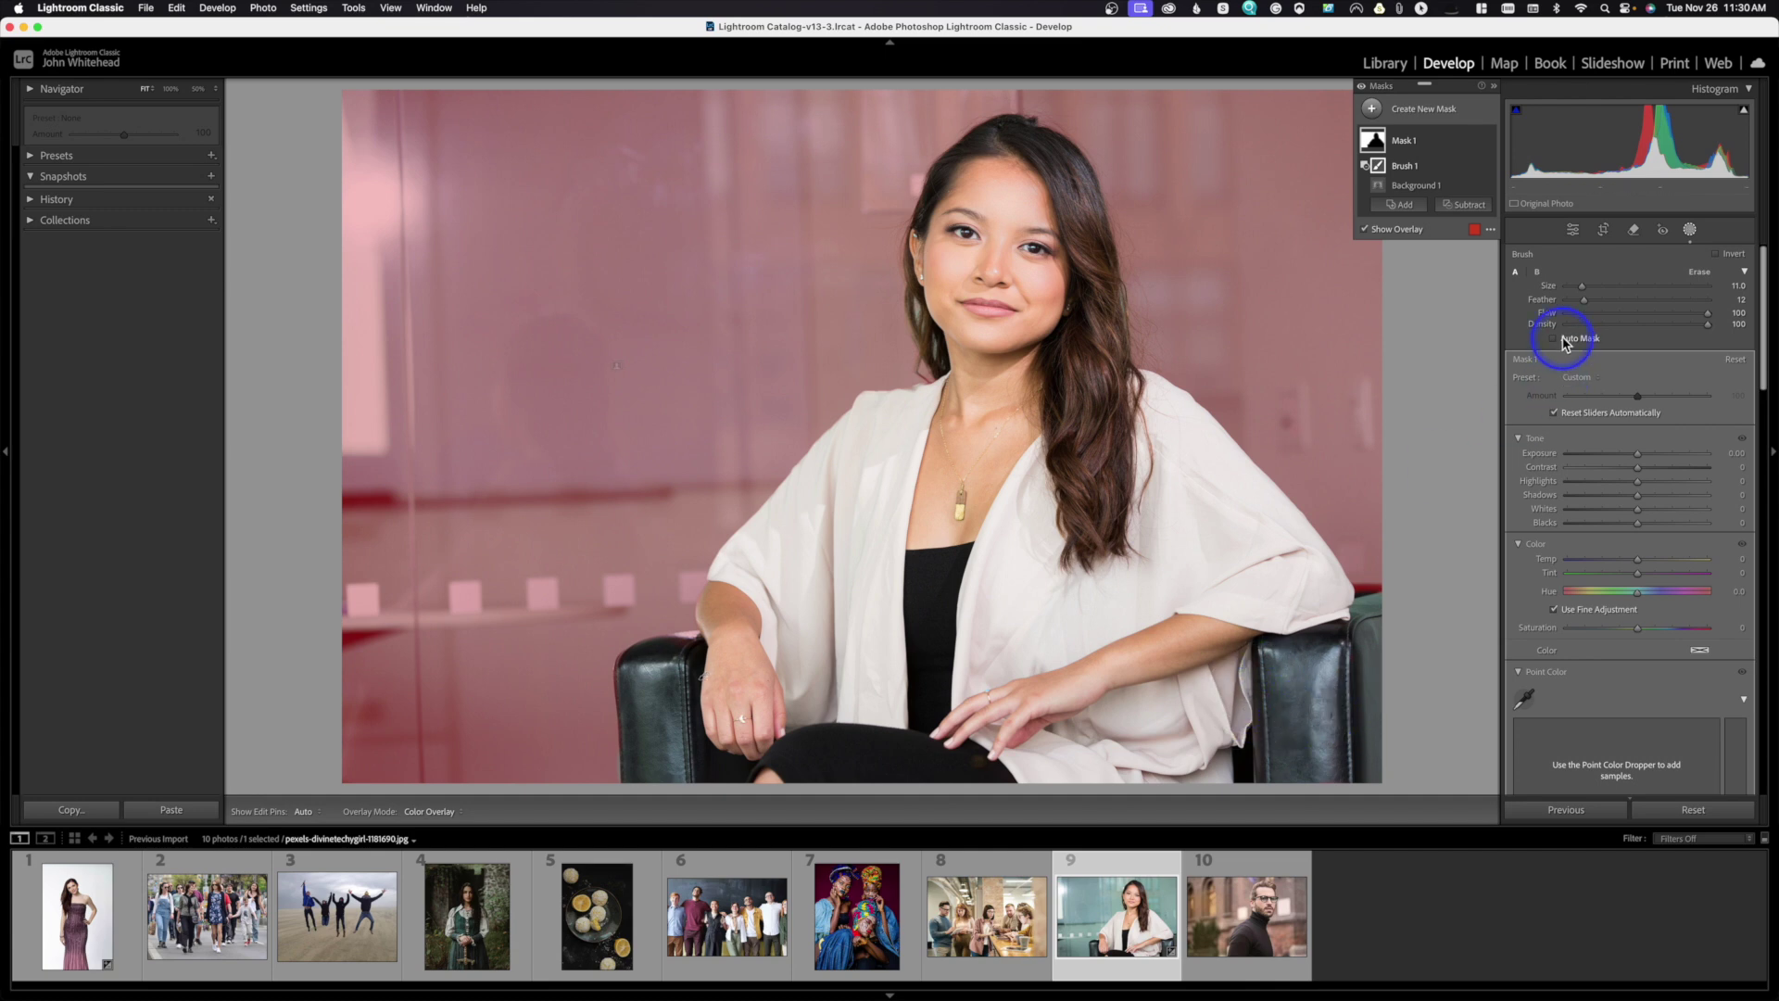
- Darken the masked background to an exposure of -0.81 and shift its temperature slightly toward blue
mouse_move(1626, 455)
left_mouse_down()
mouse_move(1596, 464)
mouse_move(1624, 464)
left_mouse_up()
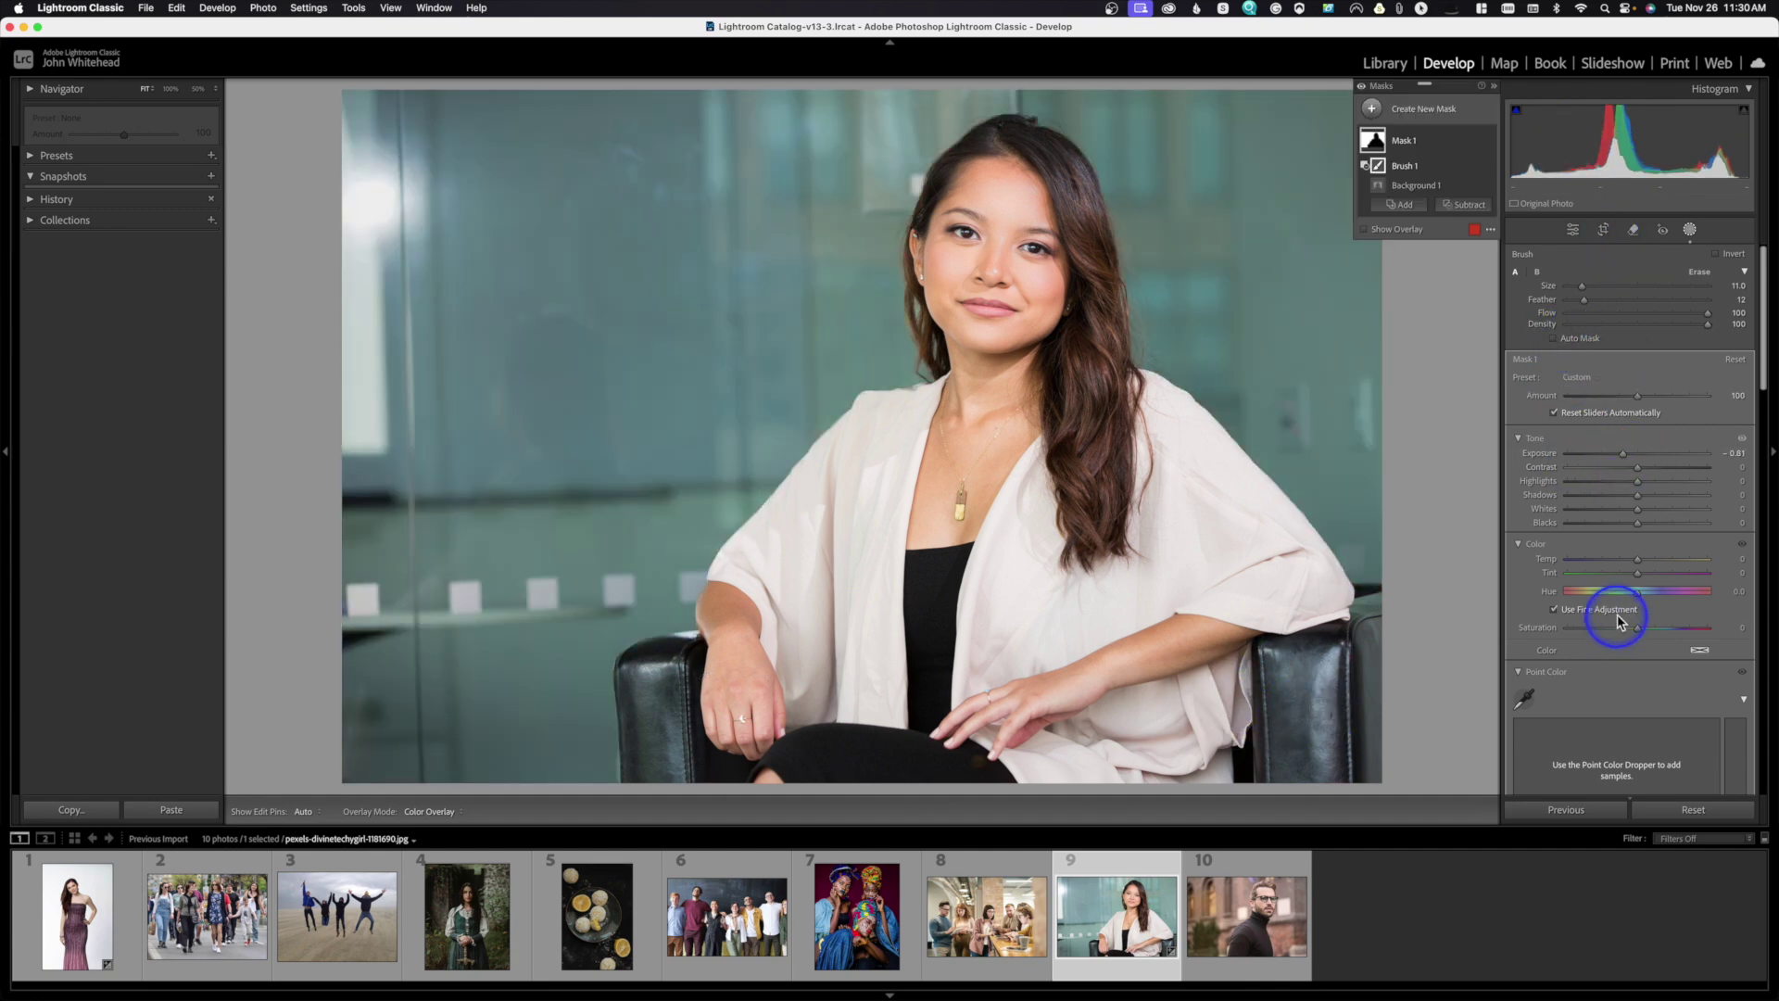
left_click_drag(1637, 560, 1628, 567)
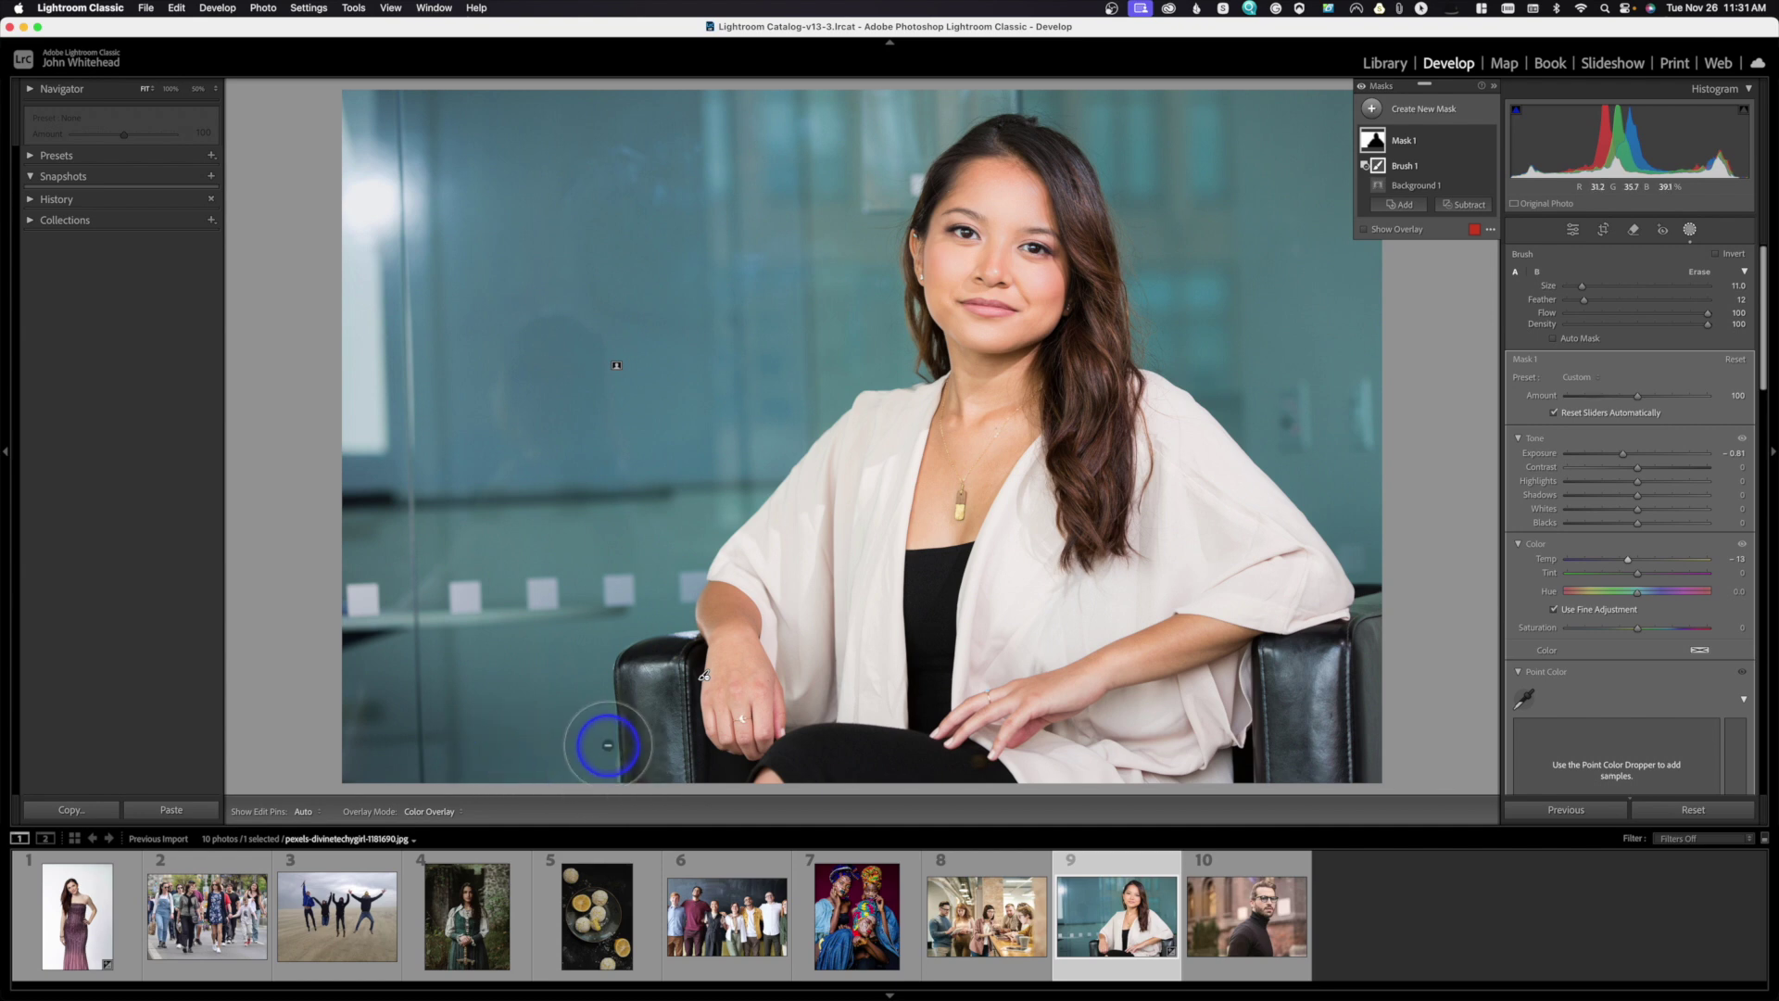
- Add an adding brush to the background mask, shrink it, and paint the background back in along the outer edge of the left chair arm
left_click(1403, 205)
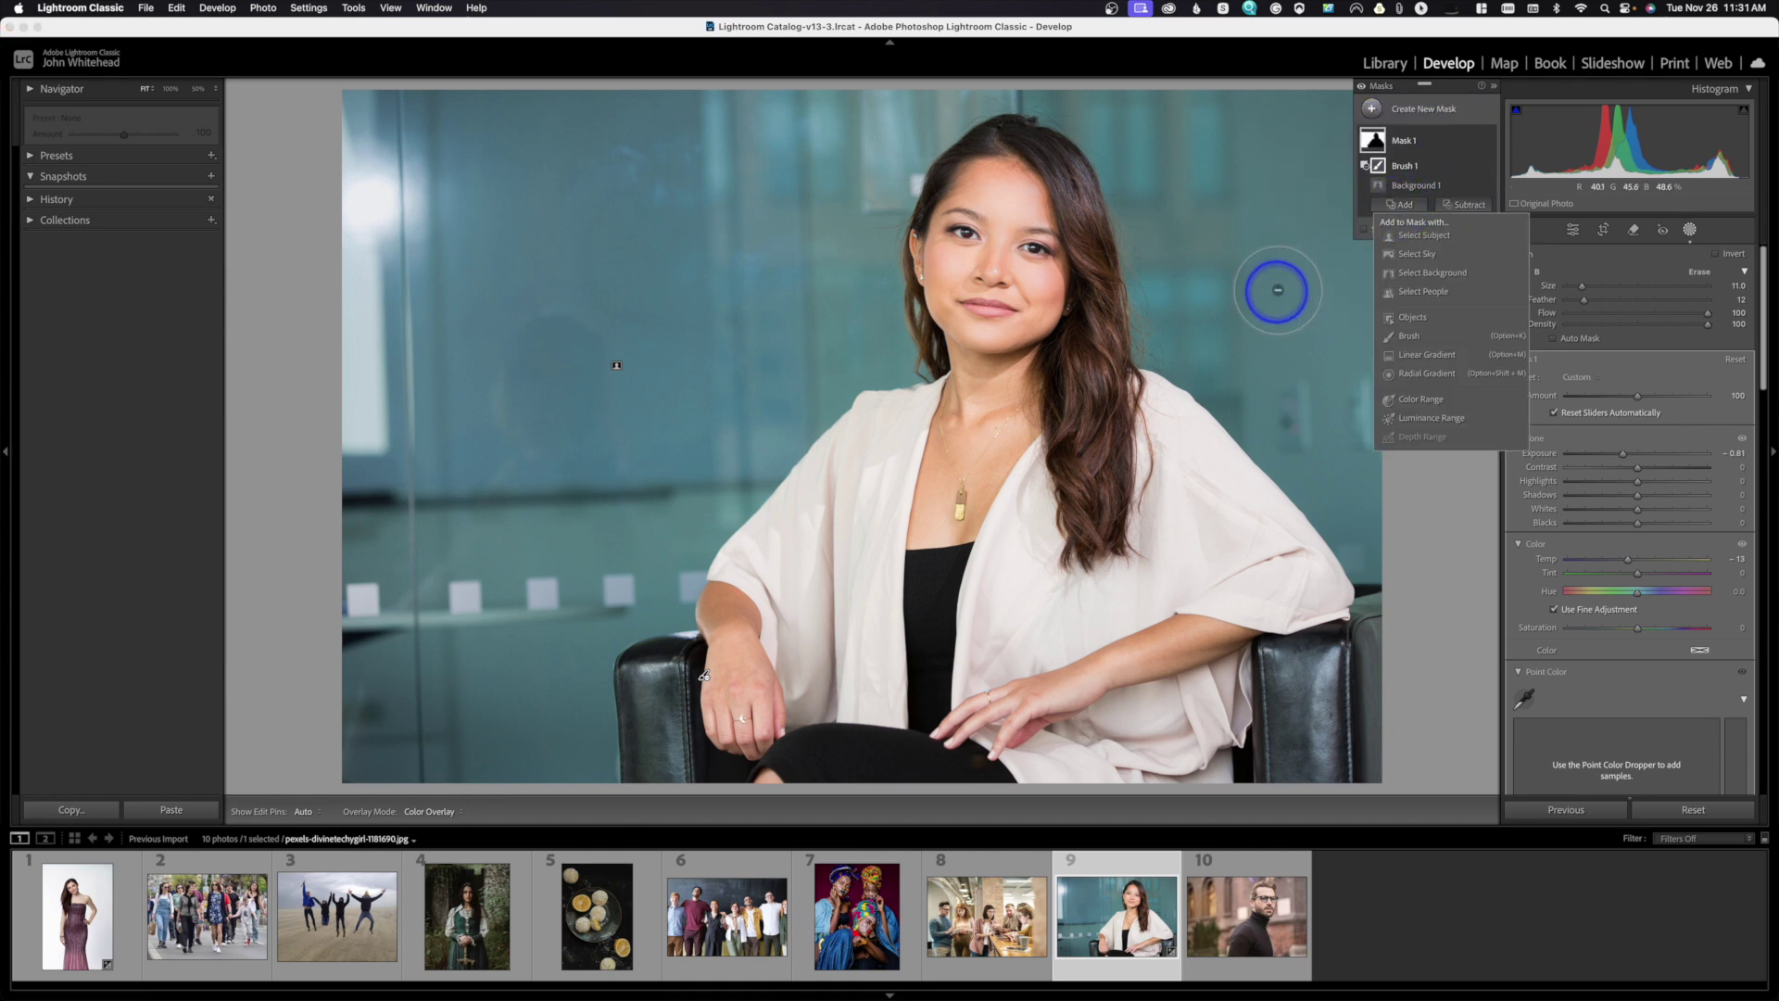
left_click(1408, 336)
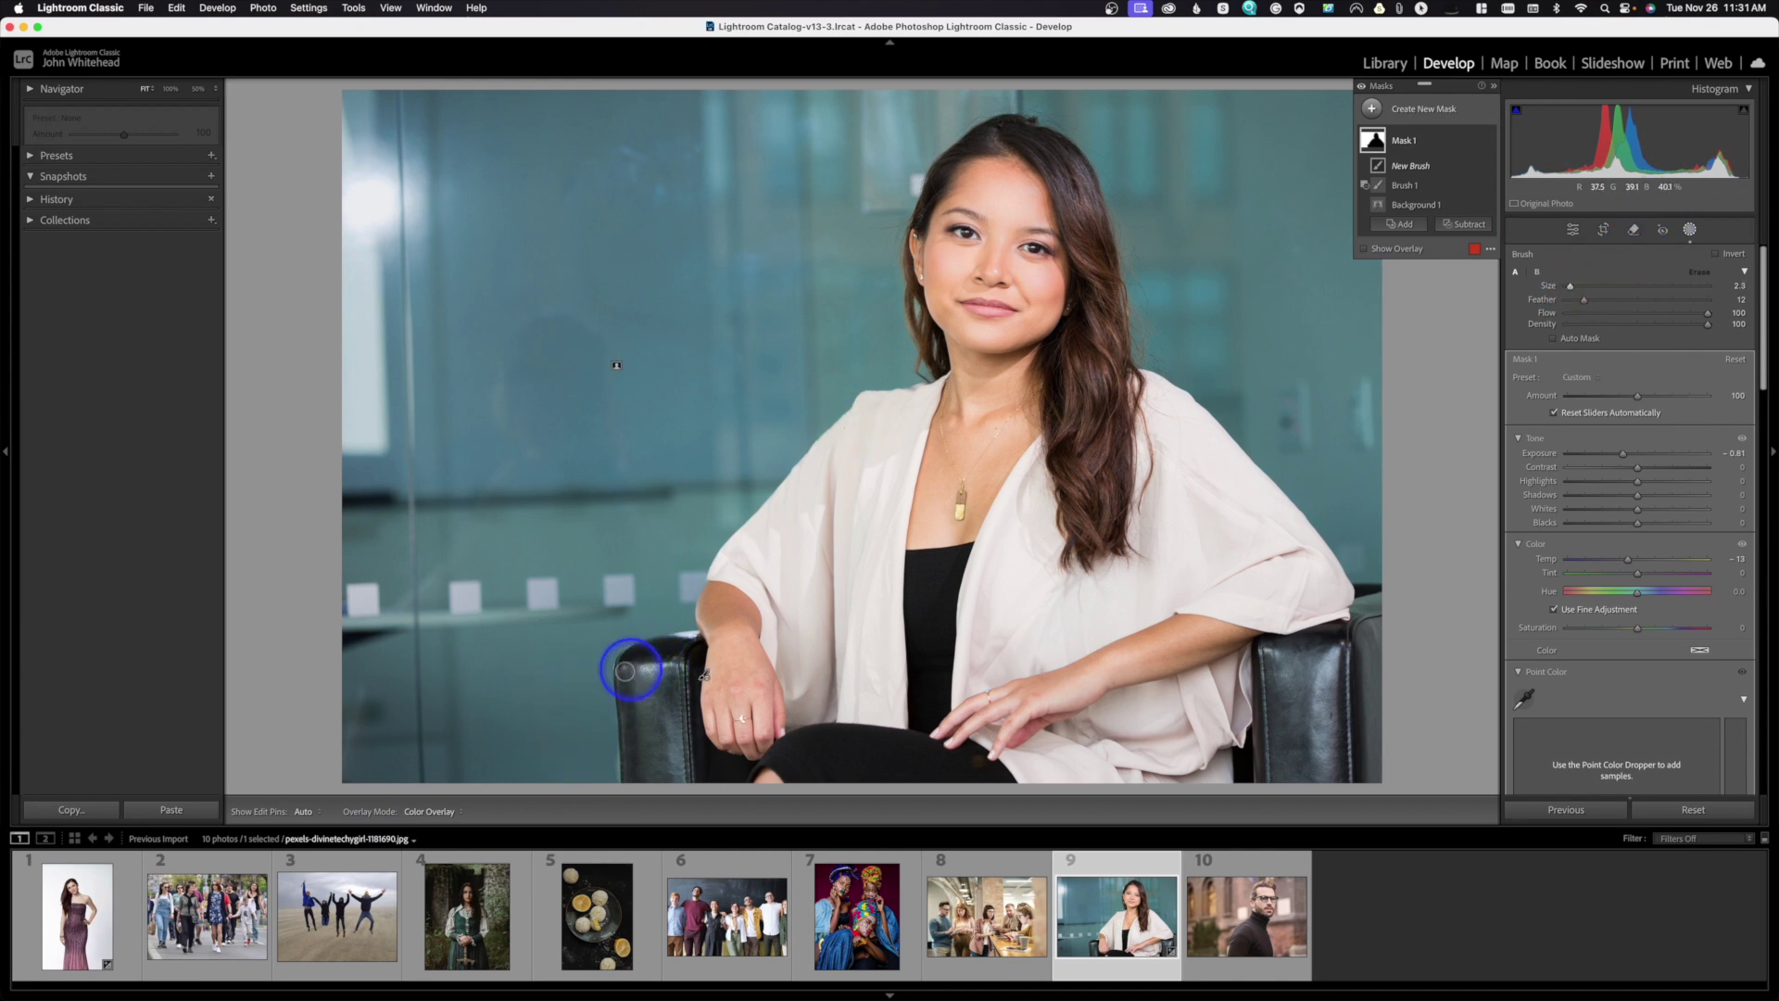
key("h")
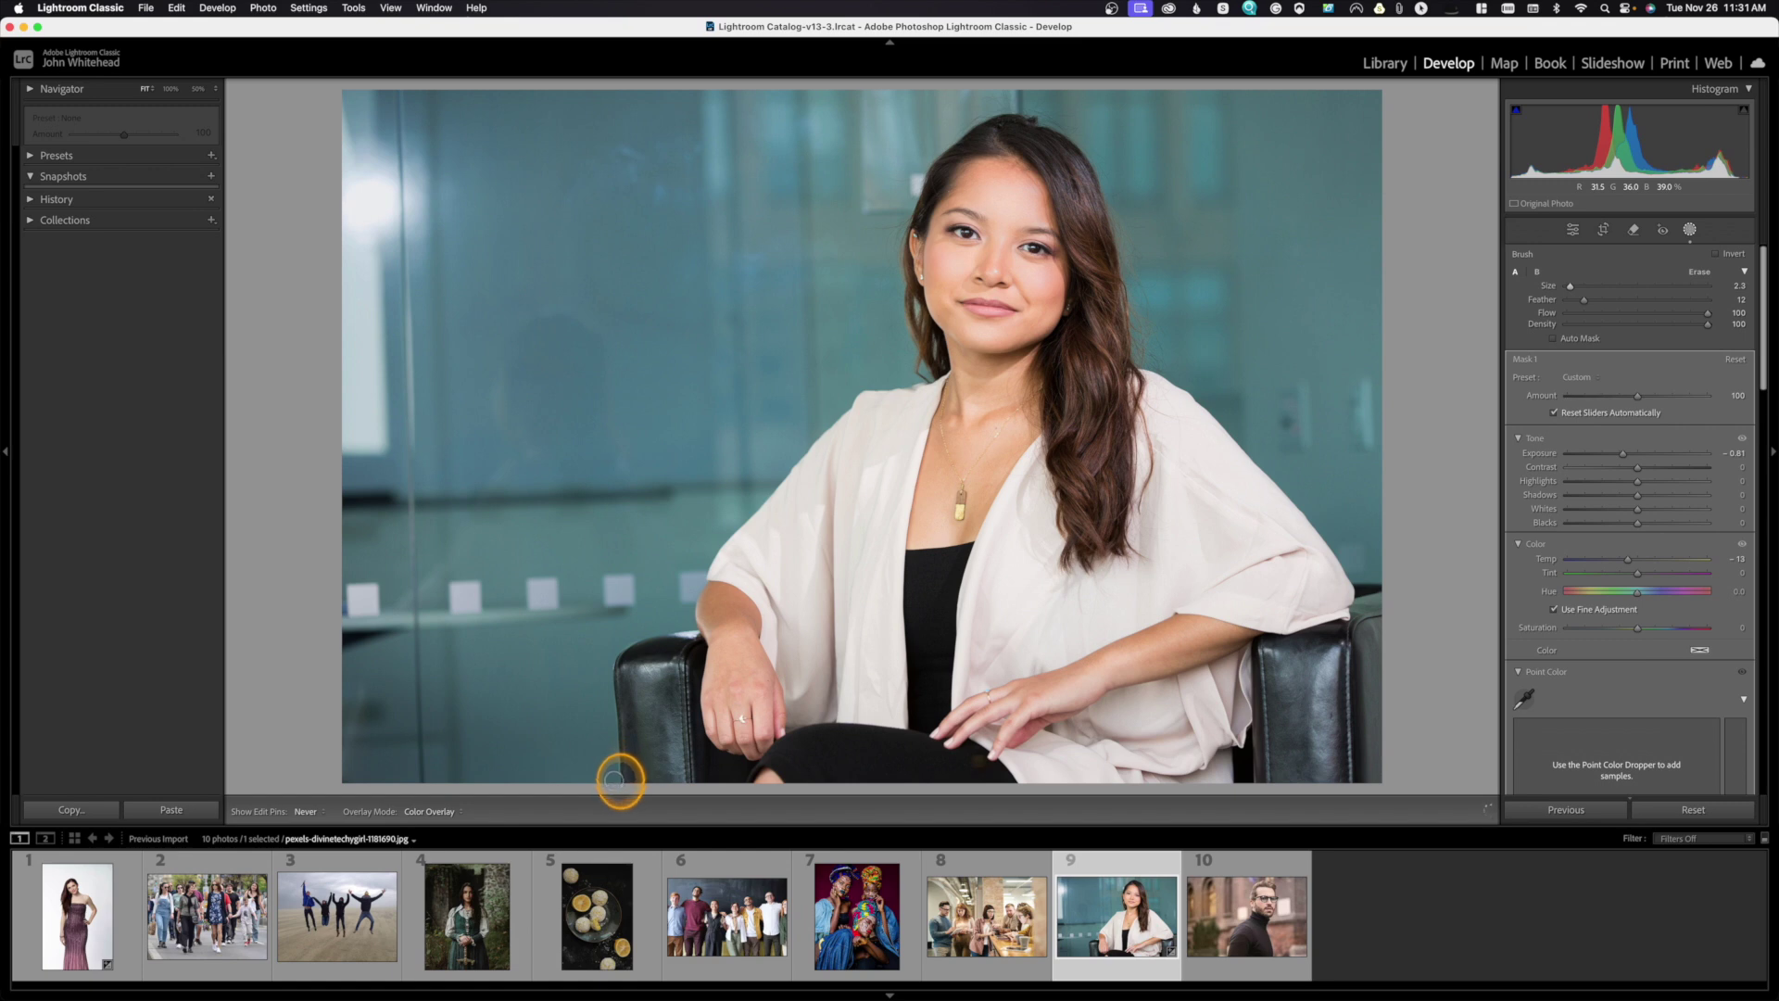
key("h")
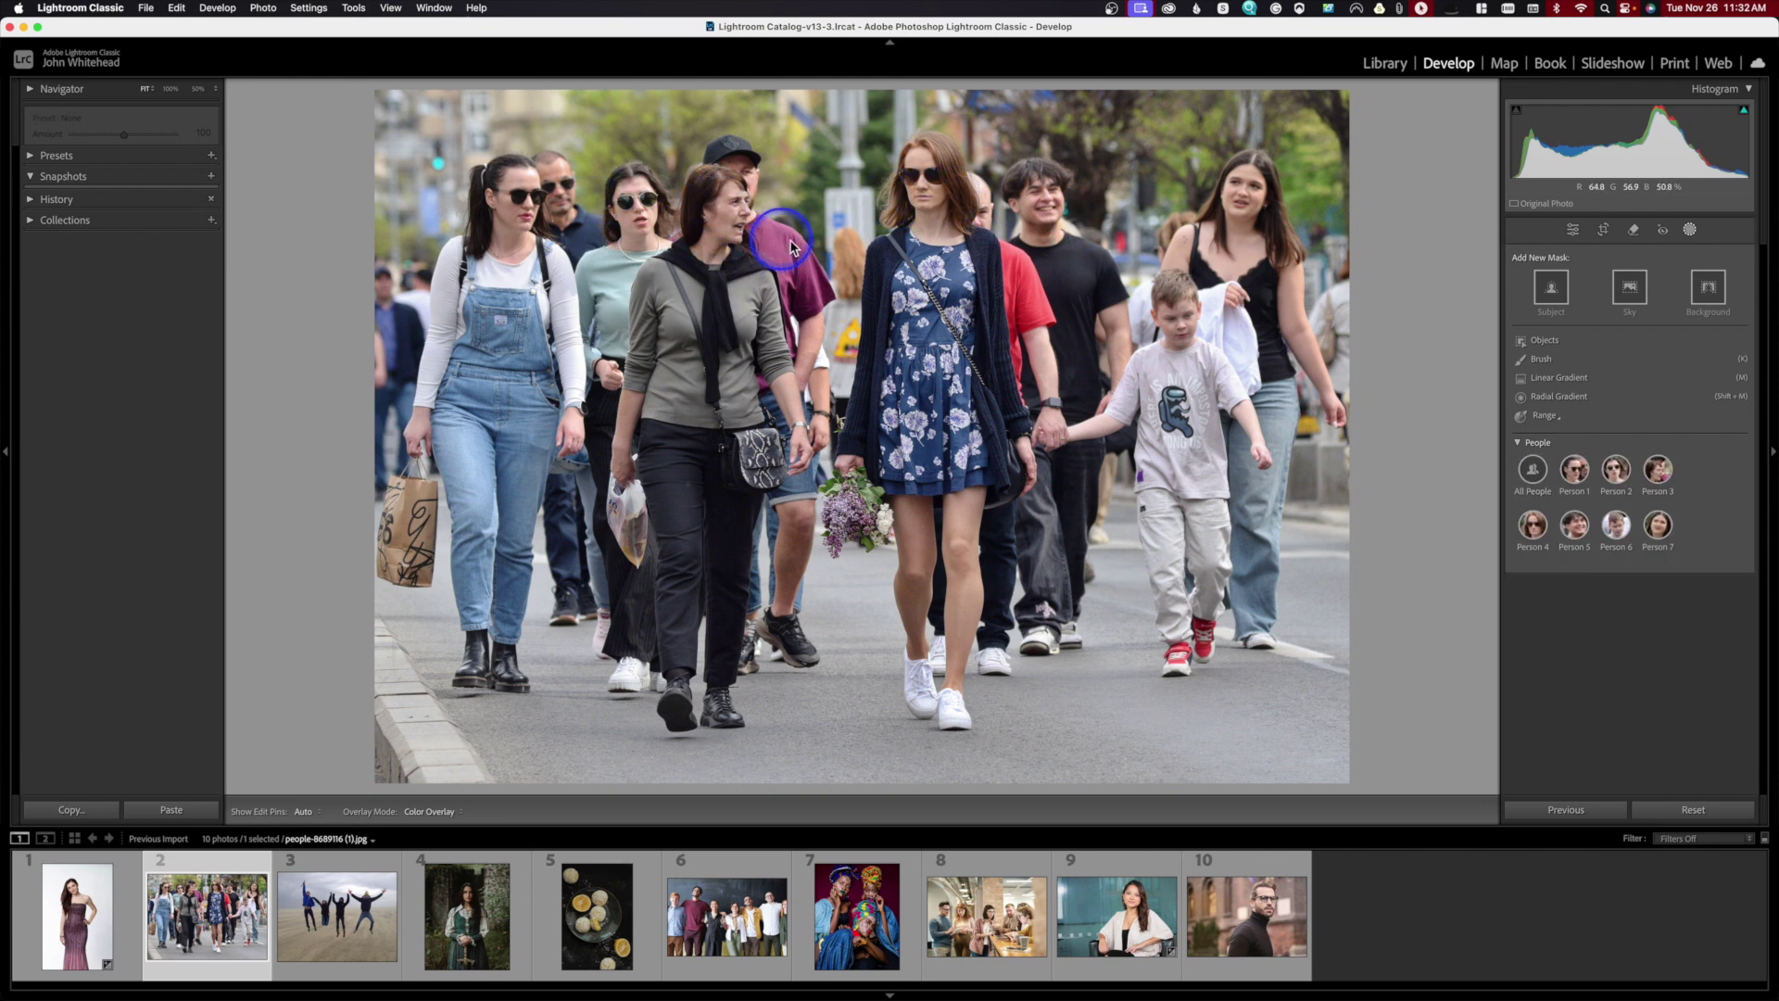
- Start a brush mask on the photo of people walking in the street, with size 8 and feather 44
left_click(1572, 229)
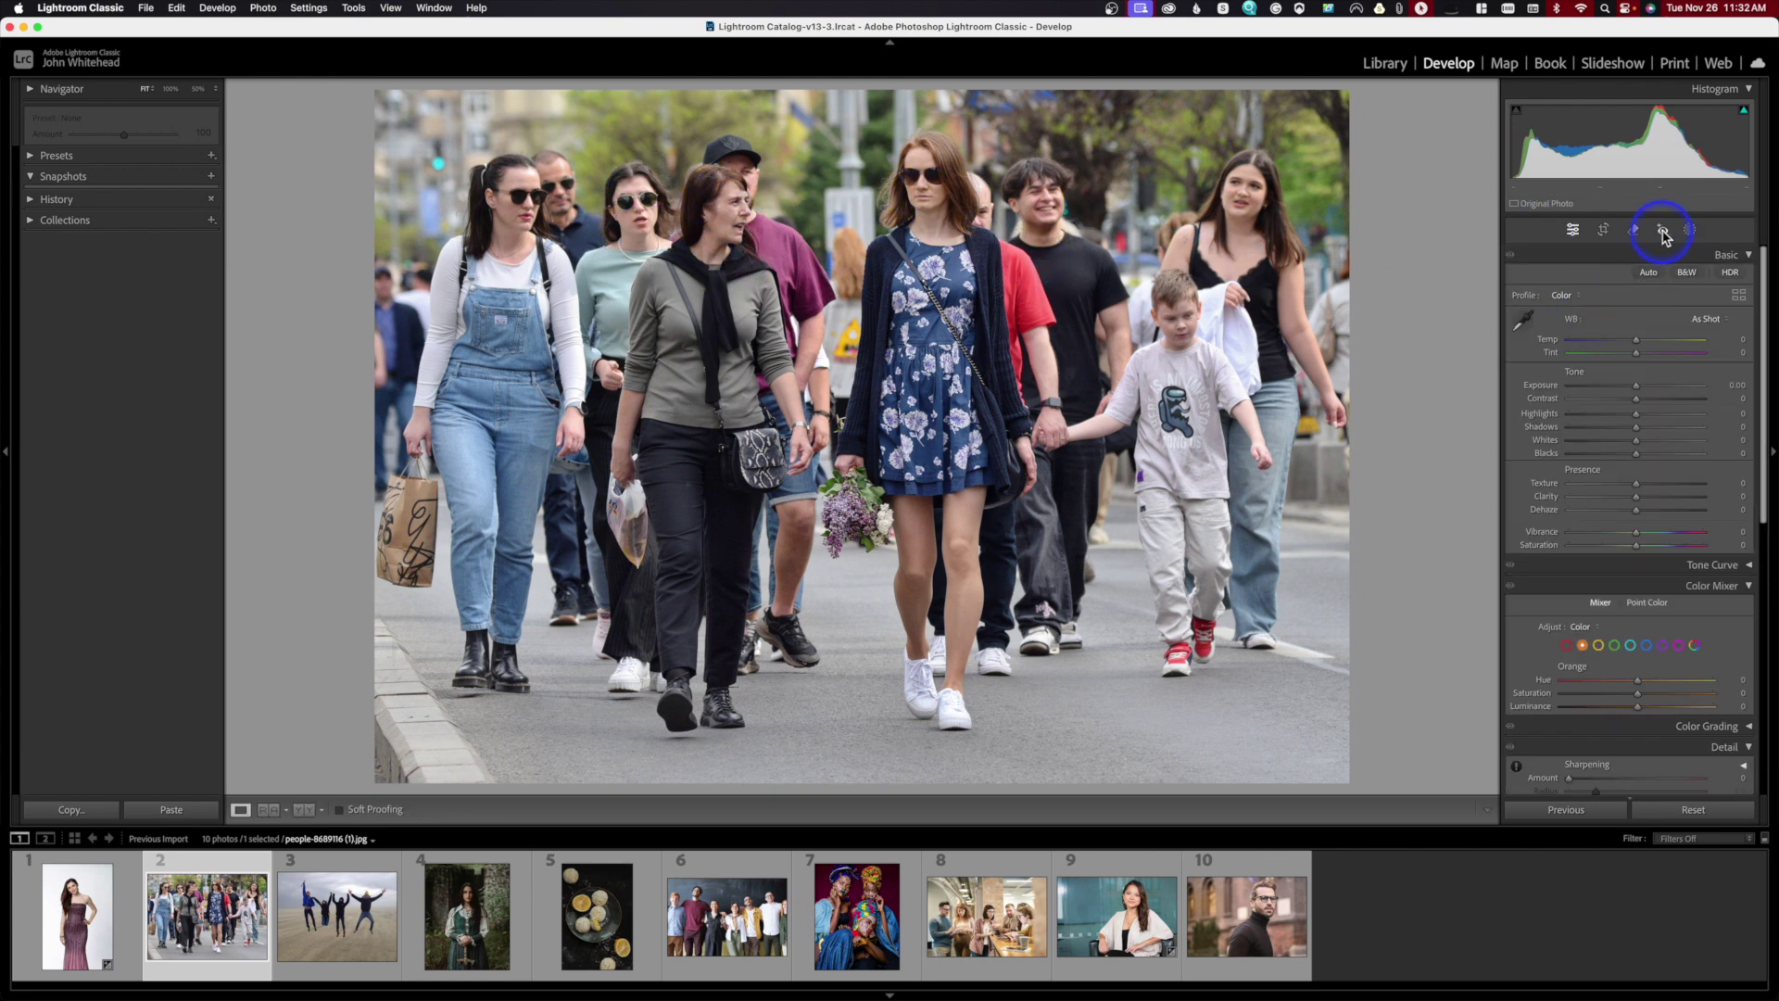
left_click(1691, 229)
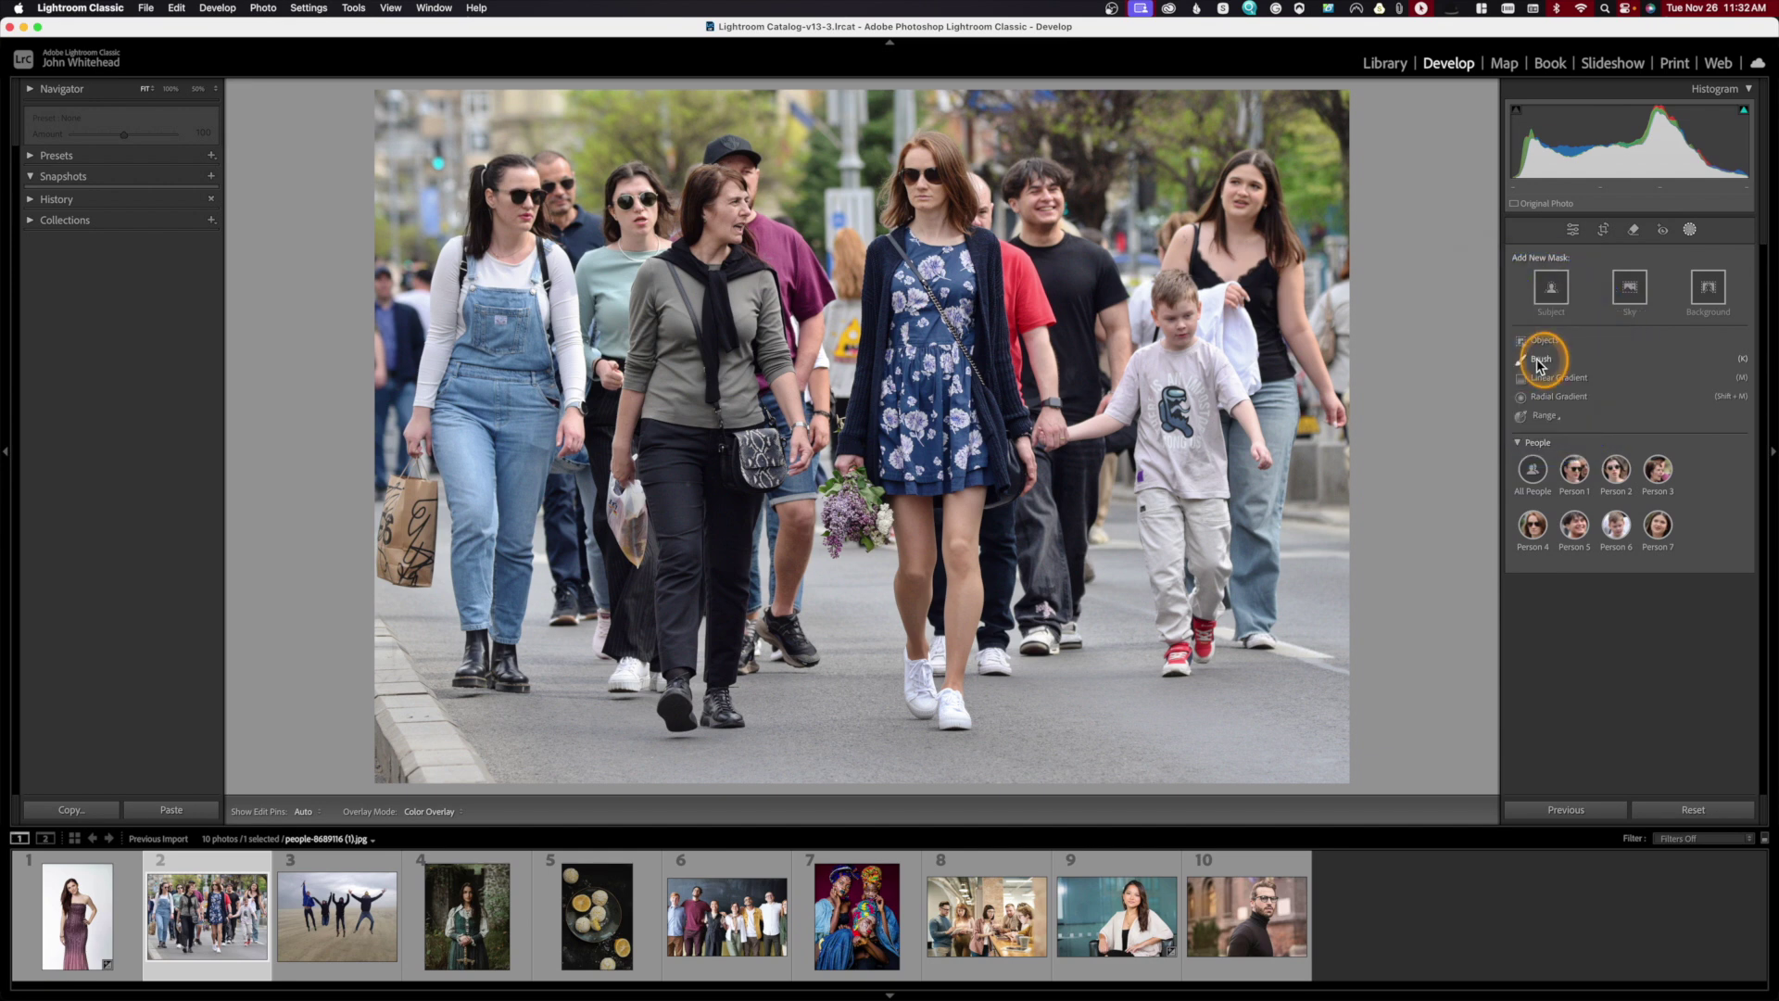
left_click(1539, 361)
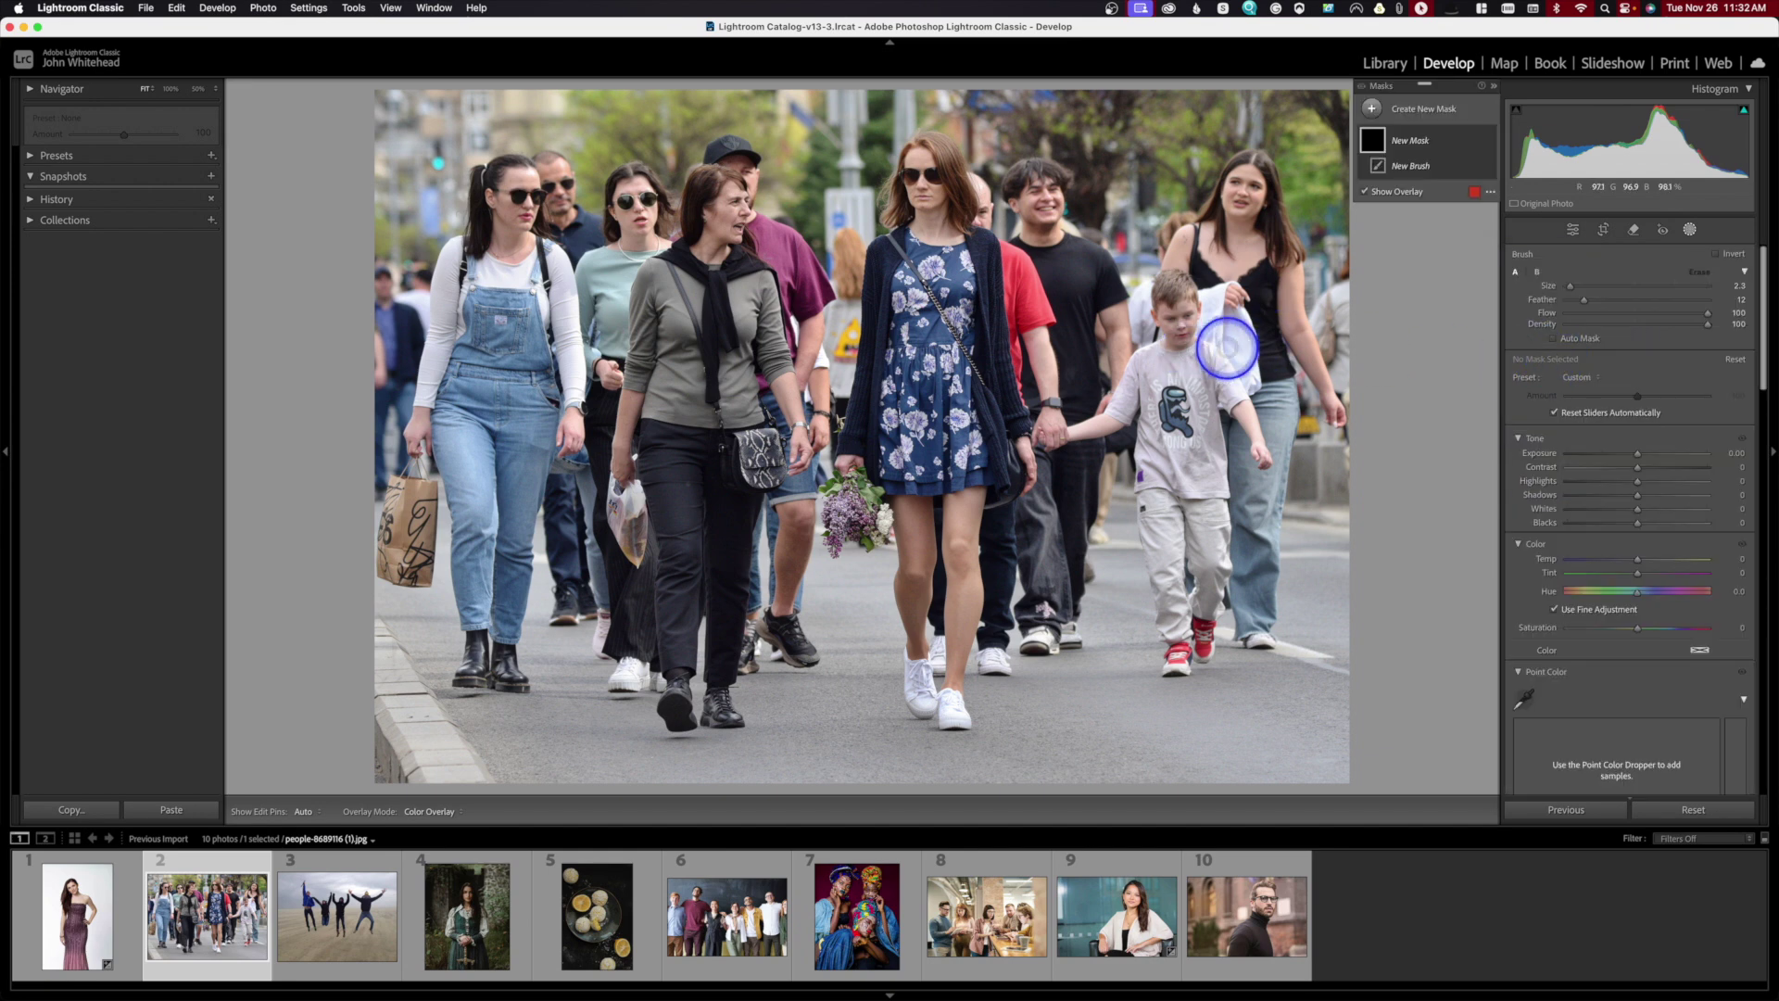
key("bracketright")
key("bracketright")
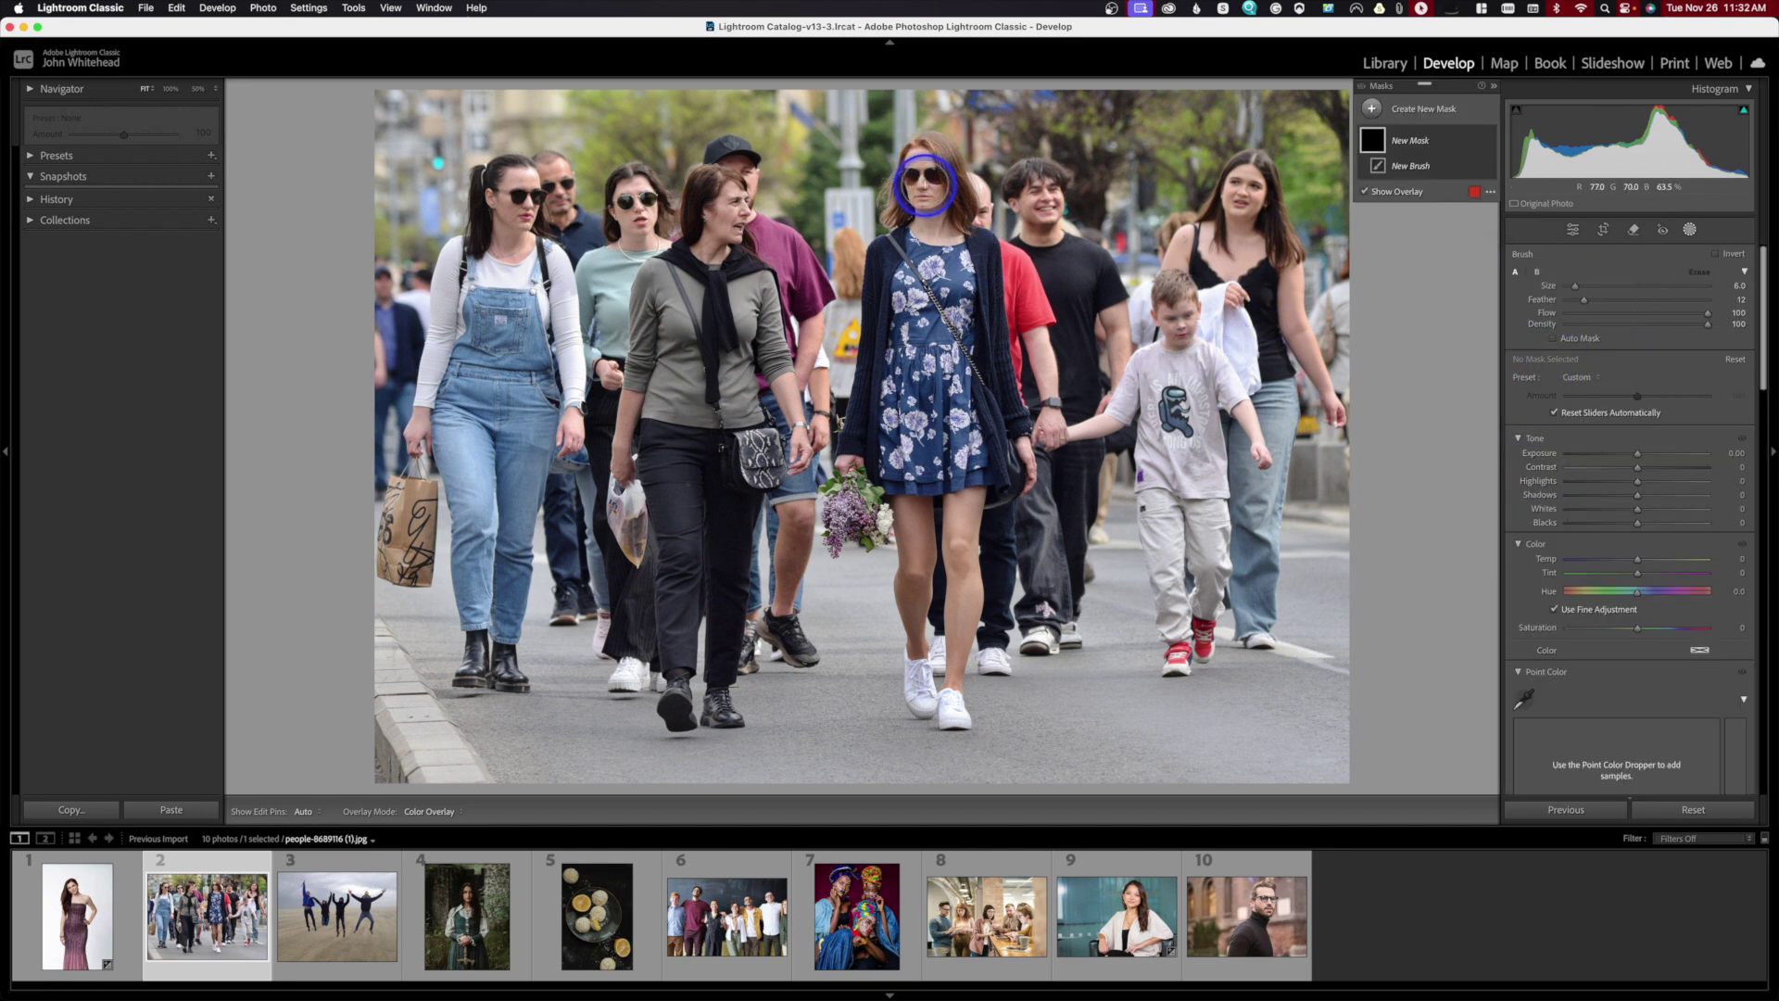
key("bracketright")
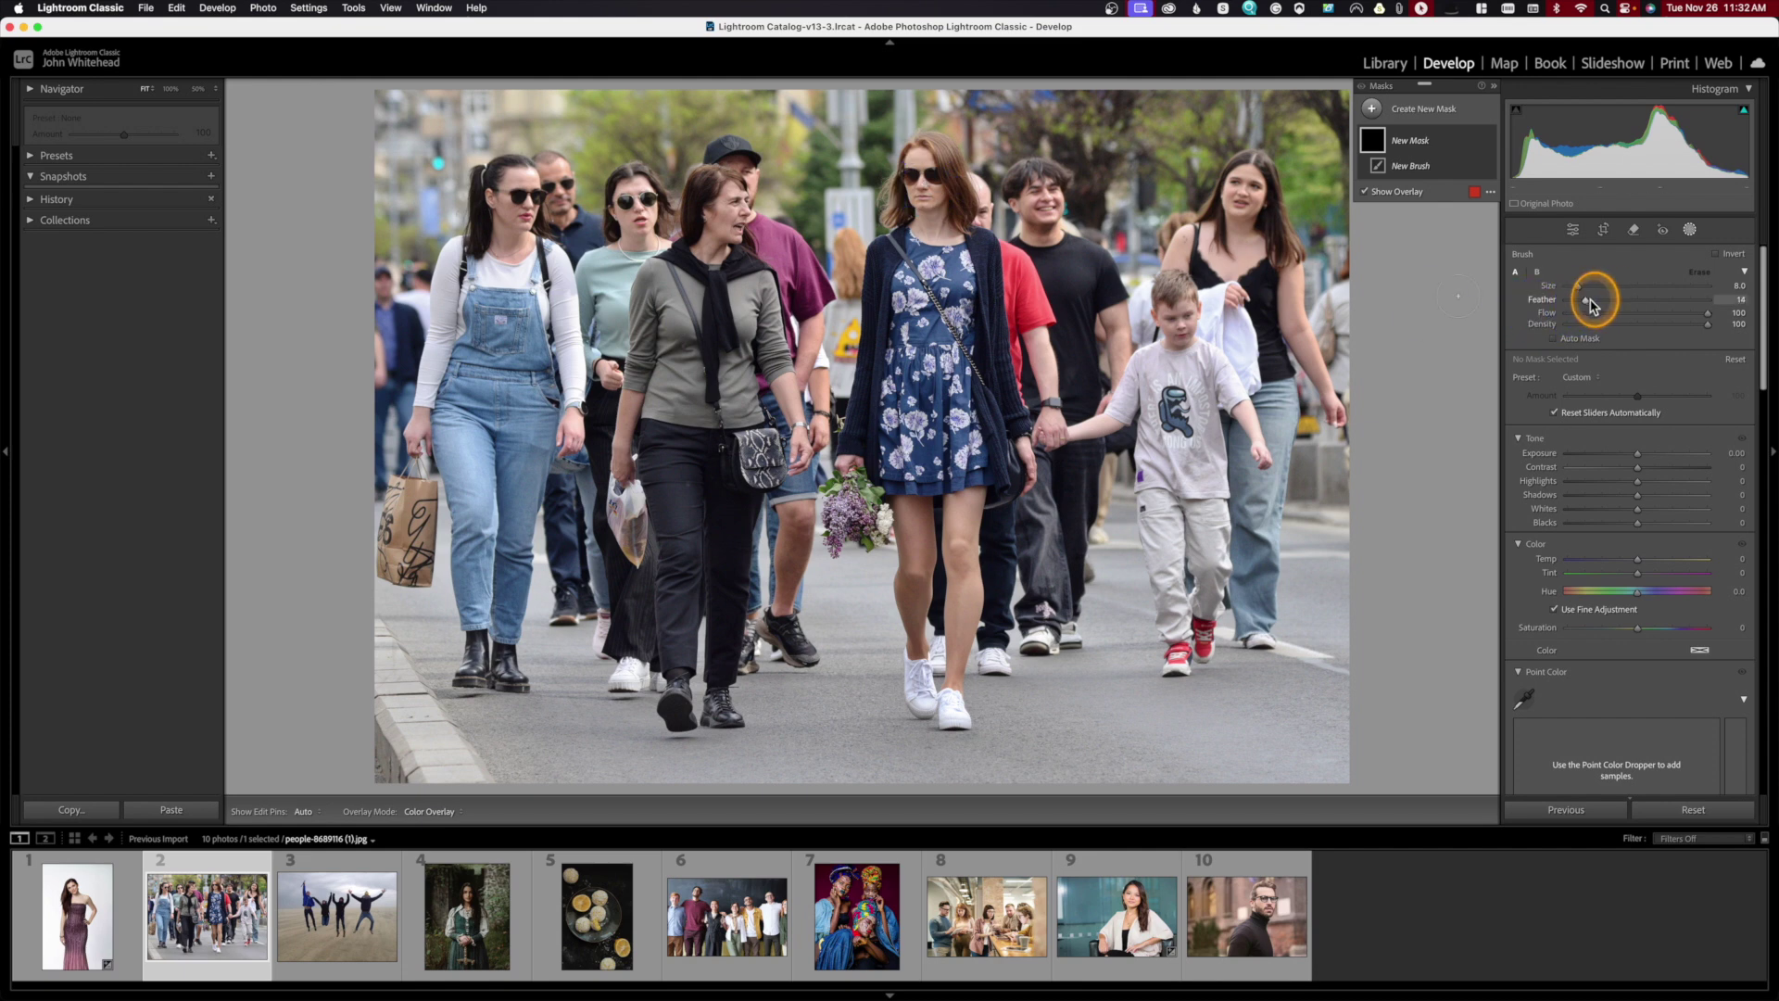
left_click_drag(1585, 298, 1630, 299)
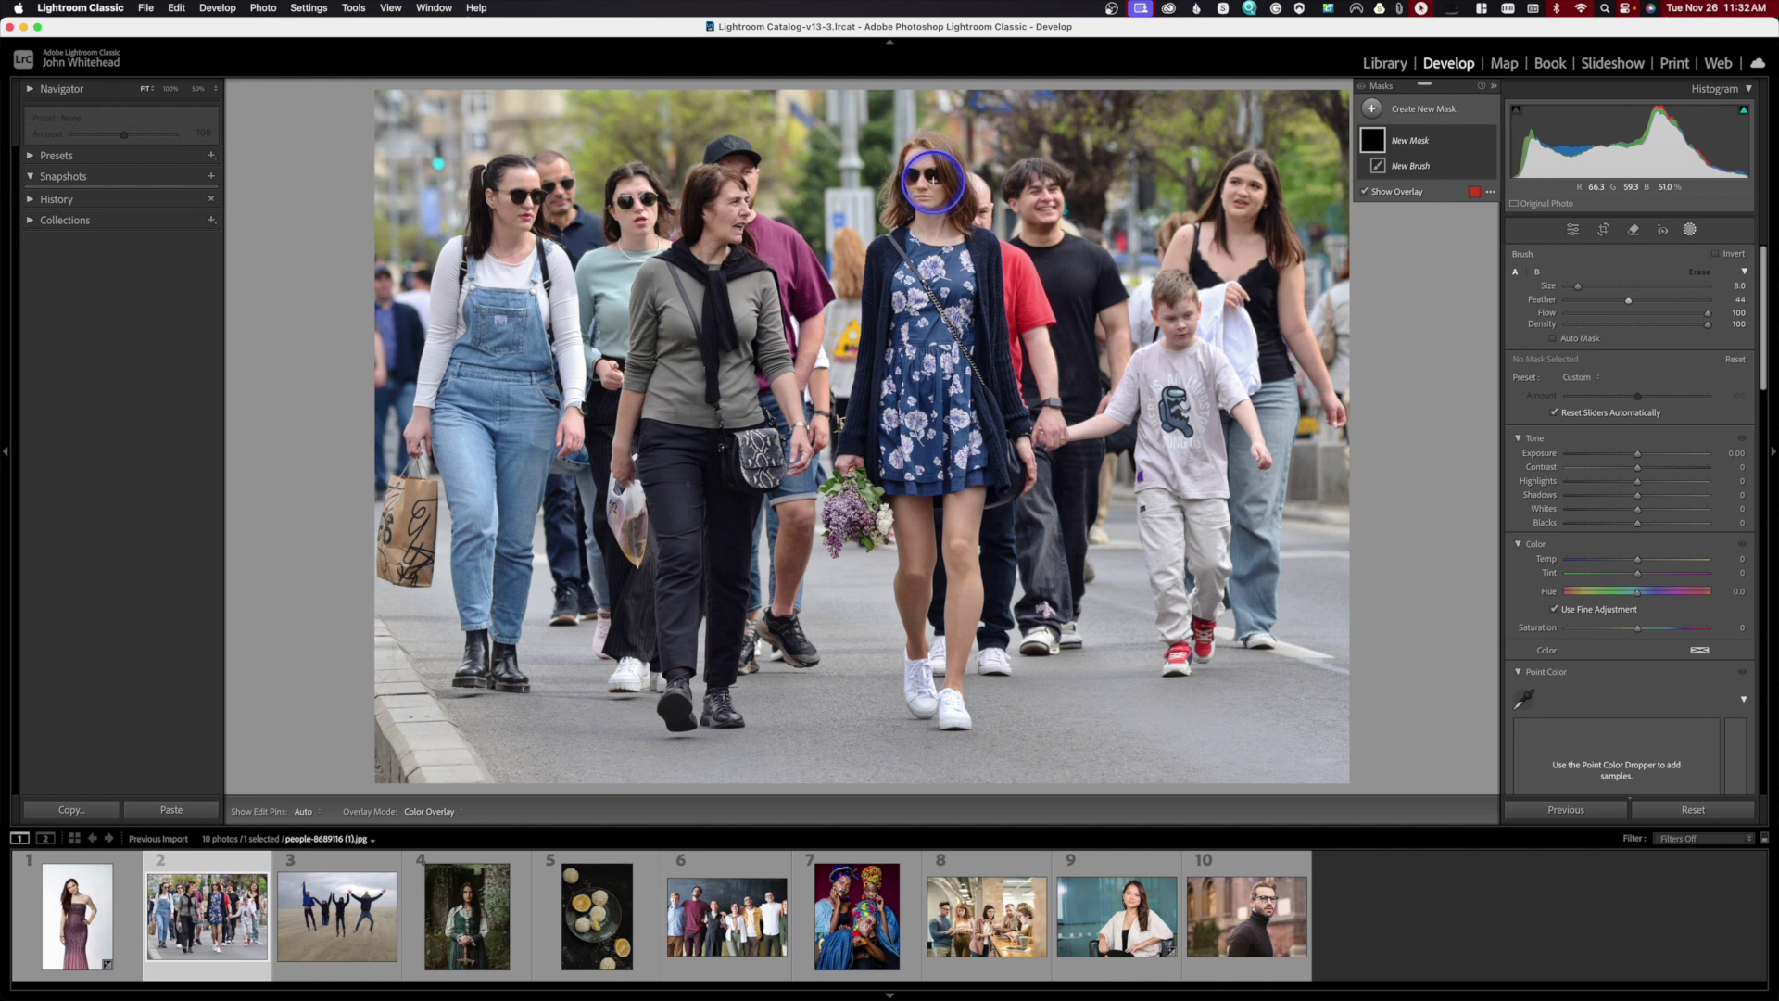
- Paint the mask over the faces of the three women walking in front
mouse_move(929, 172)
left_mouse_down()
mouse_move(932, 224)
mouse_move(921, 172)
left_mouse_up()
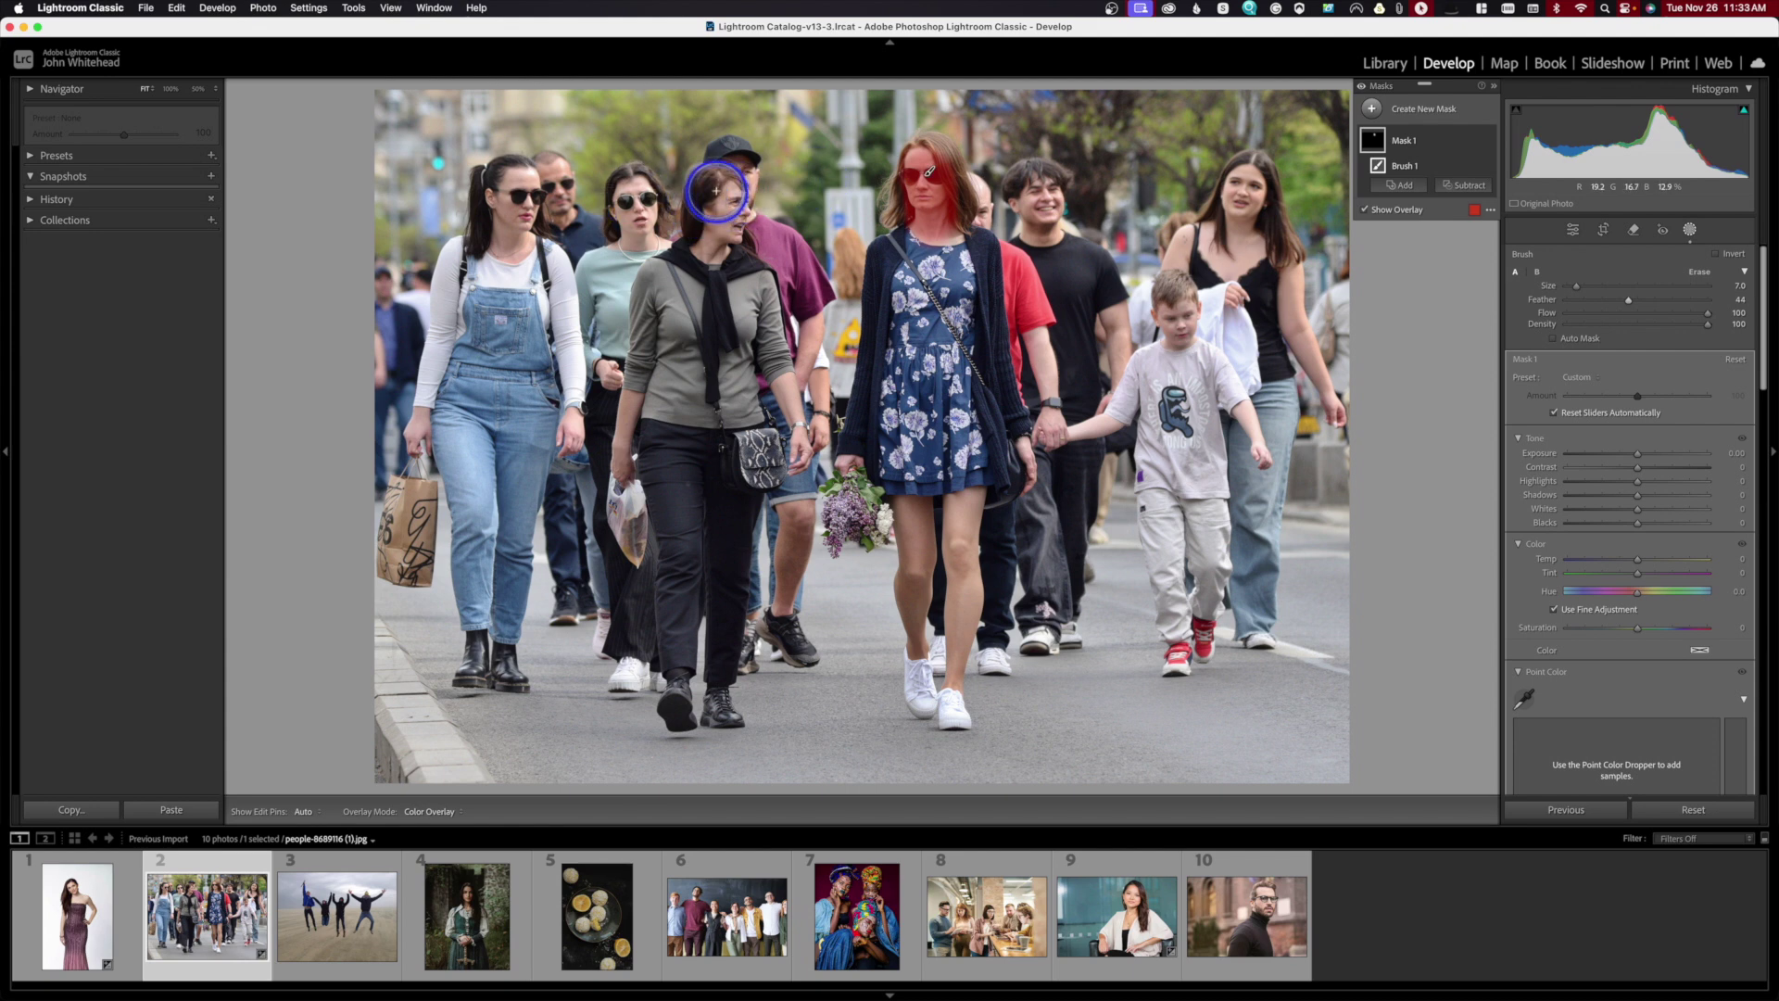
left_click_drag(721, 178, 708, 247)
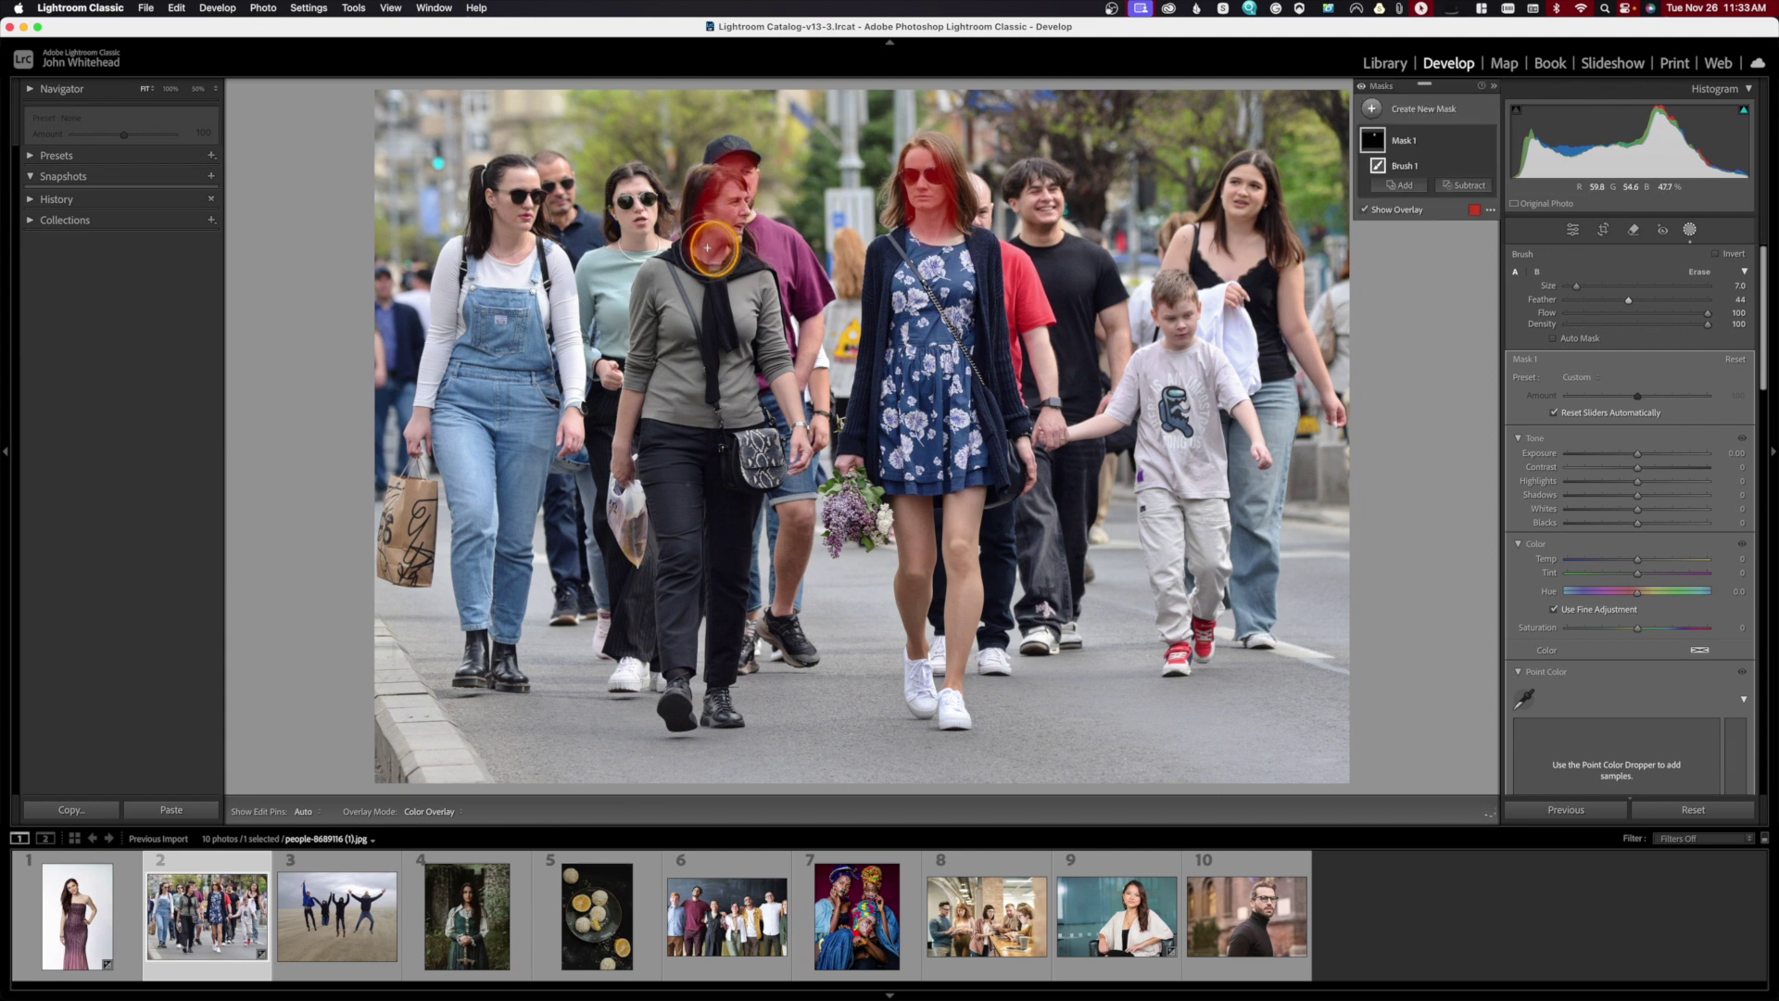
left_click_drag(507, 190, 508, 242)
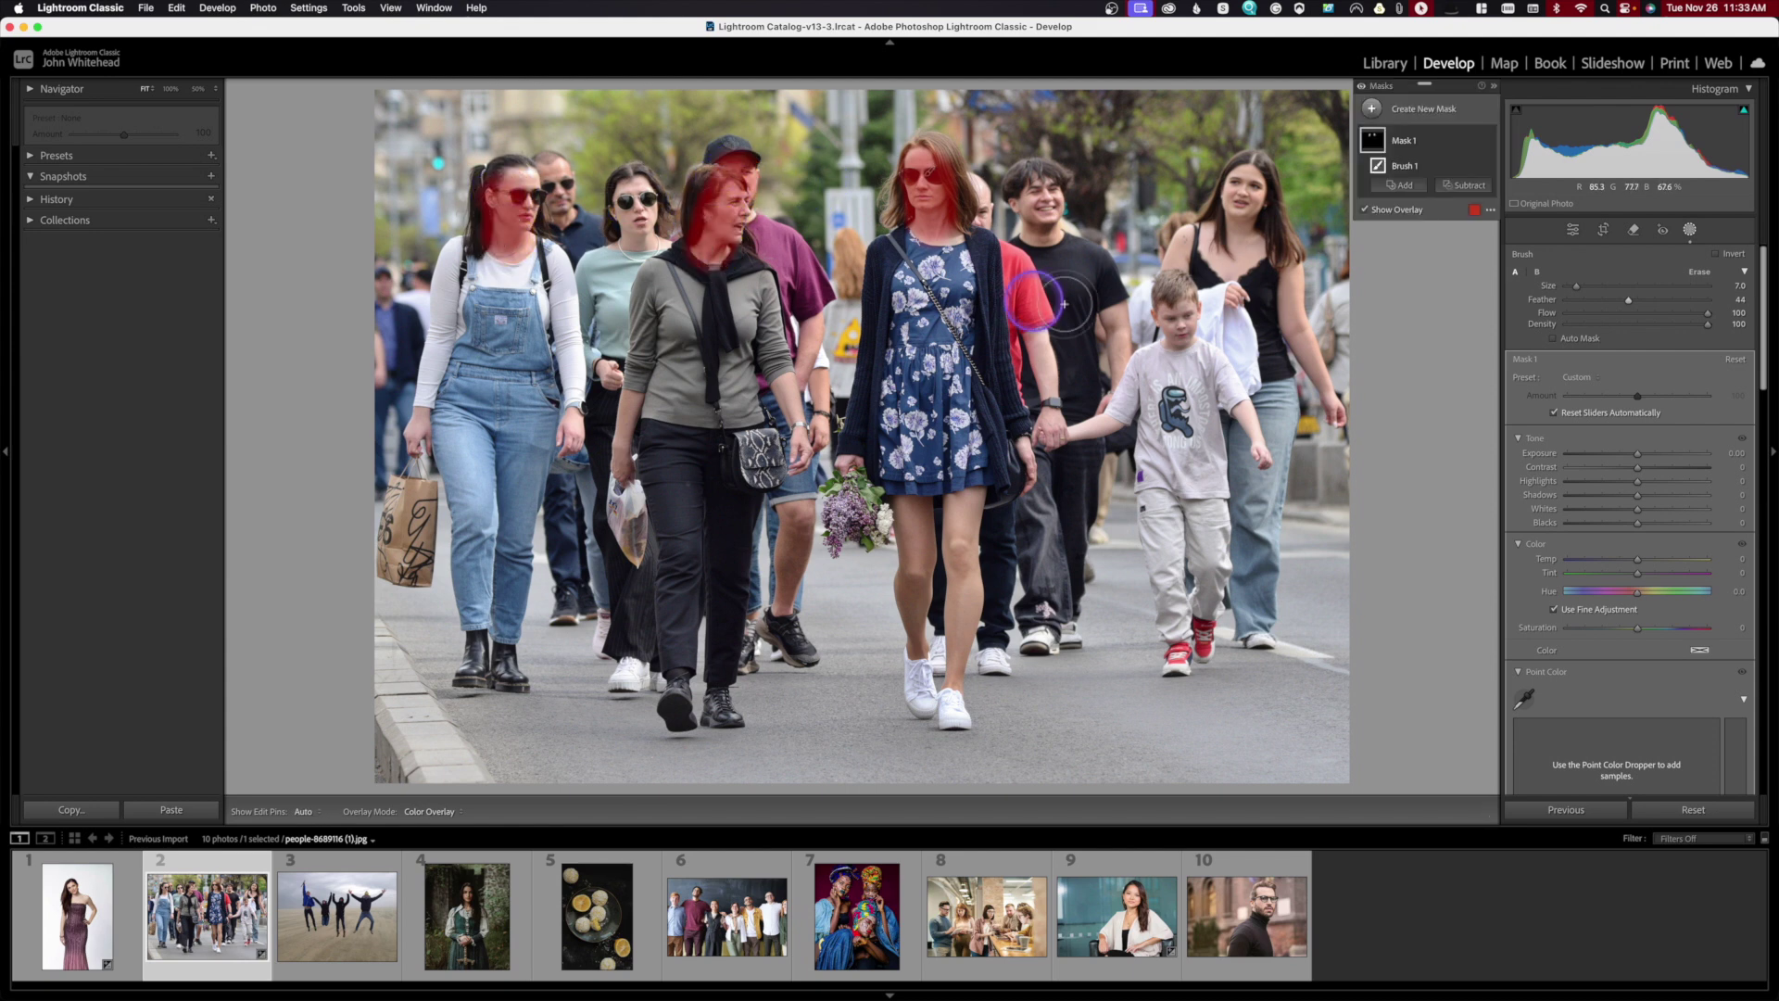
- Paint the boy's face with the brush at size 4 and the face of the man in the black T-shirt at size 6
scroll(1176, 305, "down", 3)
key("h")
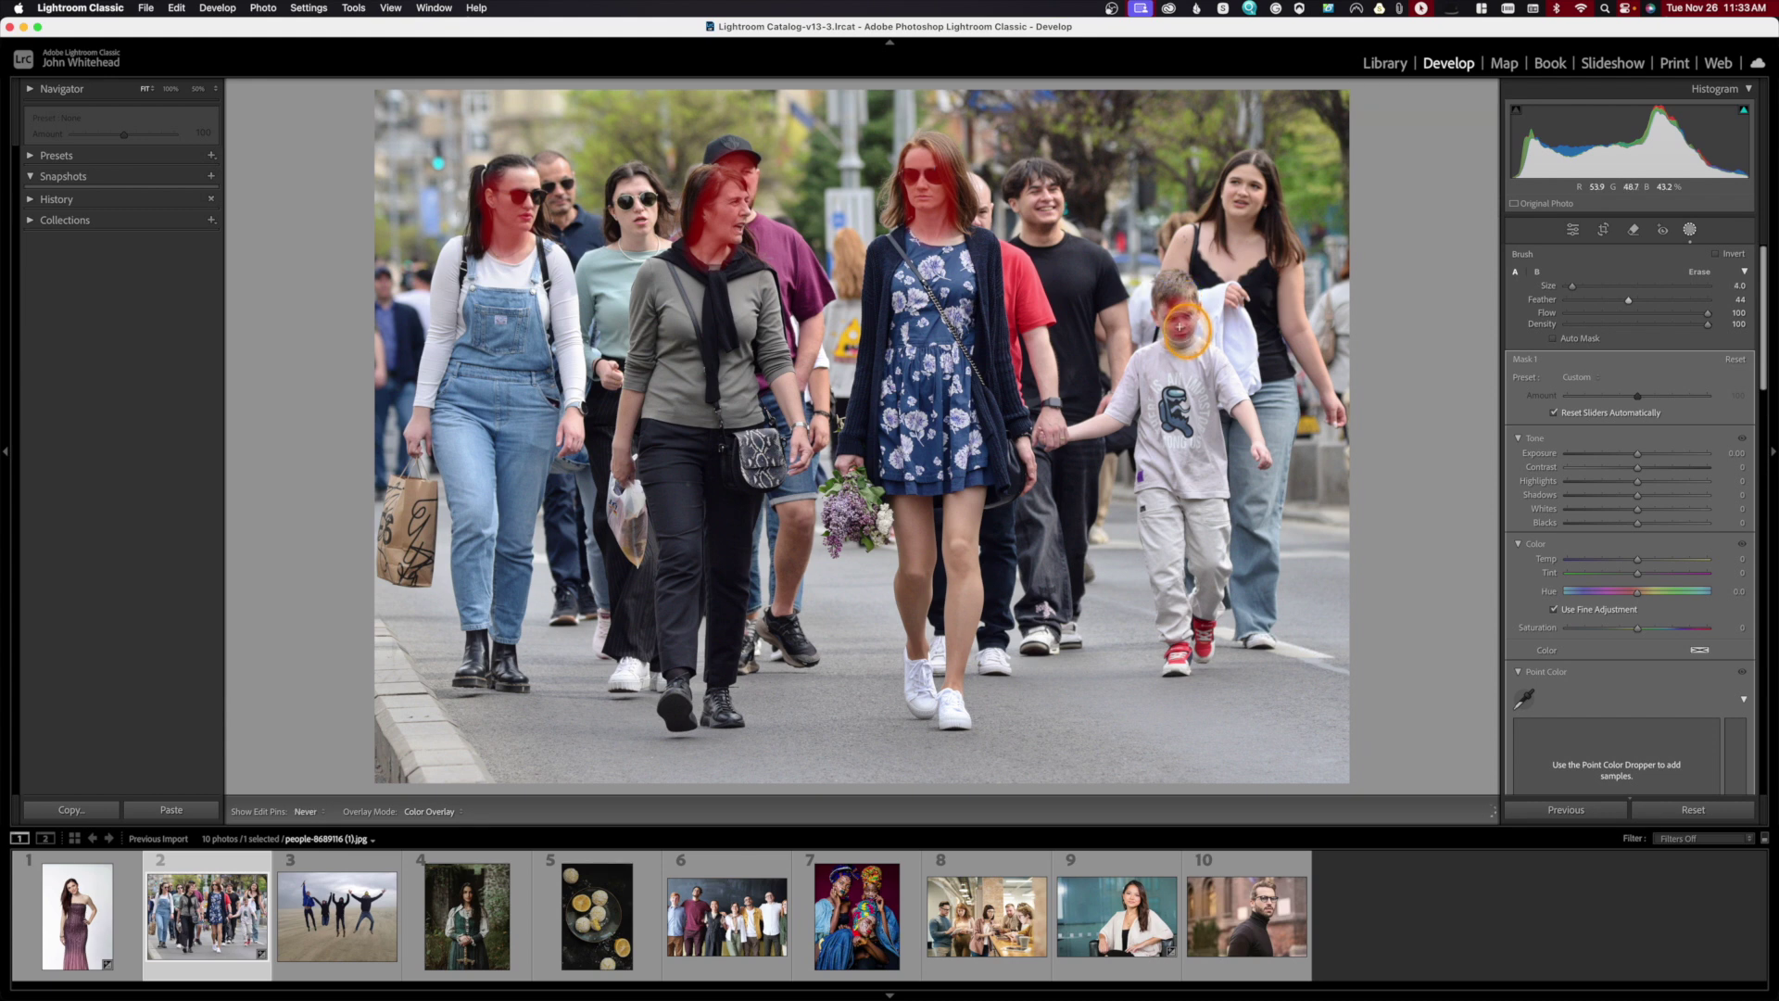
left_click_drag(1181, 330, 1179, 320)
scroll(1038, 185, "up", 2)
left_click_drag(1036, 190, 1040, 230)
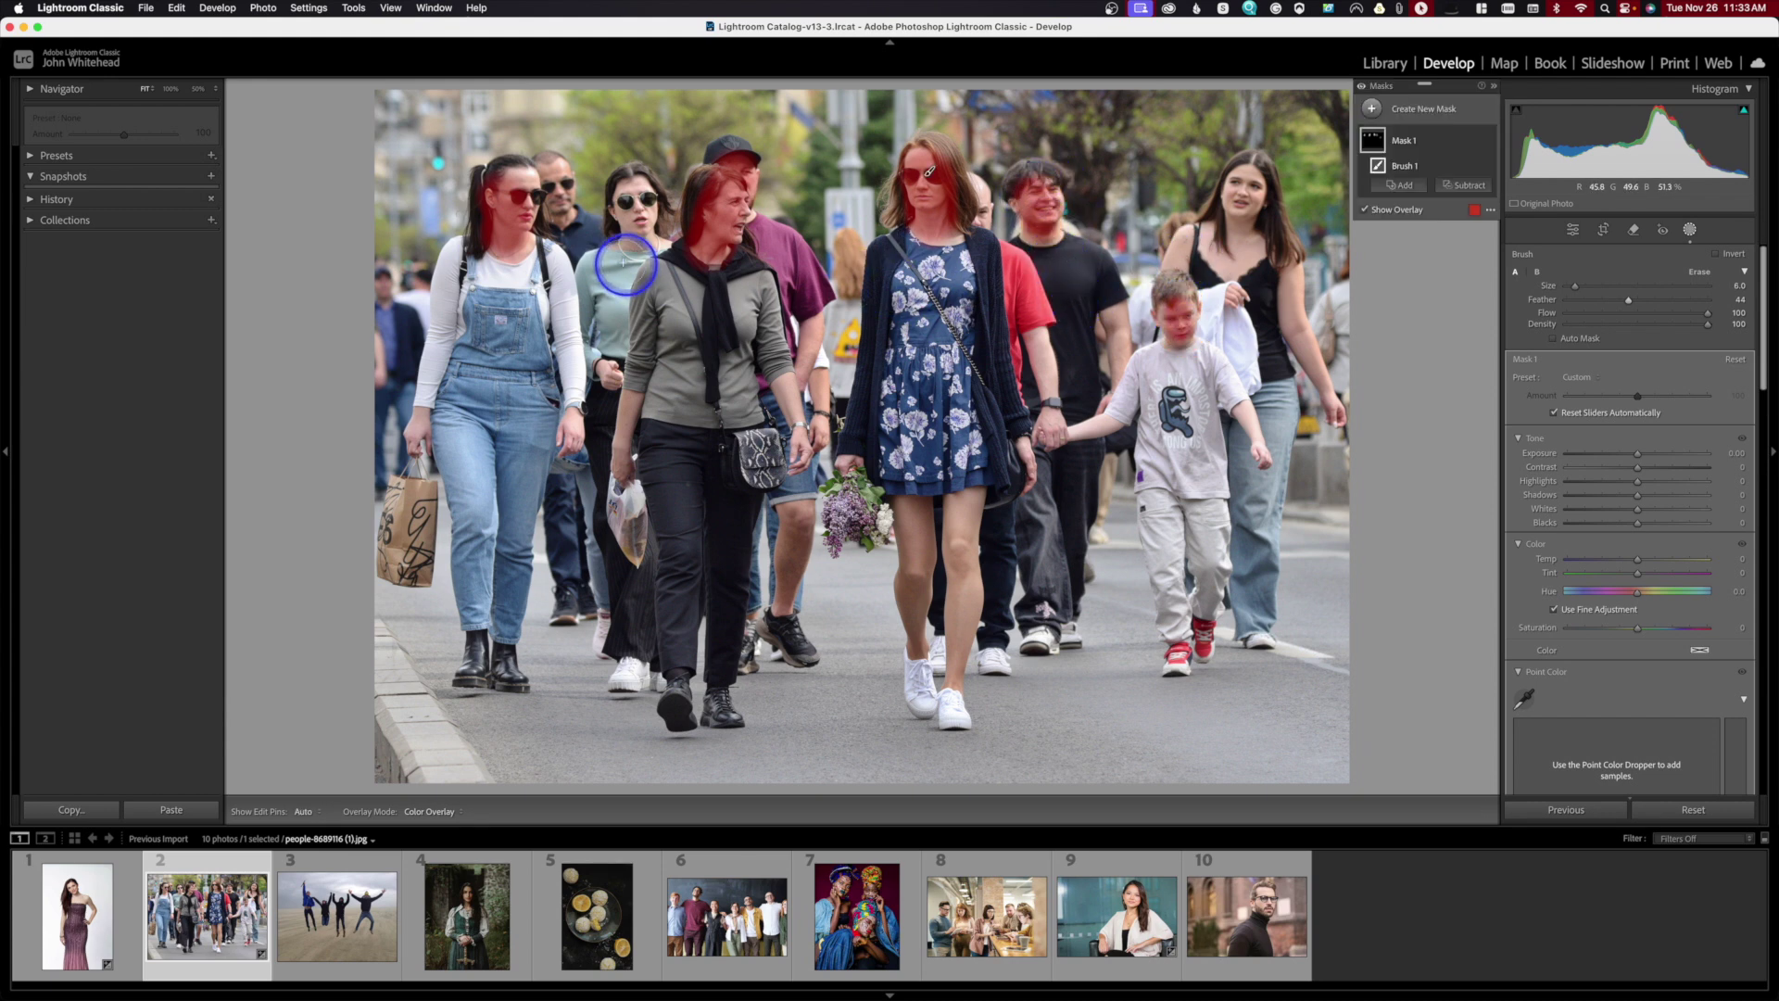
- Raise the face mask's exposure to 0.16 and switch its overlay to White on Black
mouse_move(1644, 465)
left_mouse_down()
mouse_move(1672, 458)
mouse_move(1545, 475)
mouse_move(1649, 460)
mouse_move(1638, 471)
left_mouse_up()
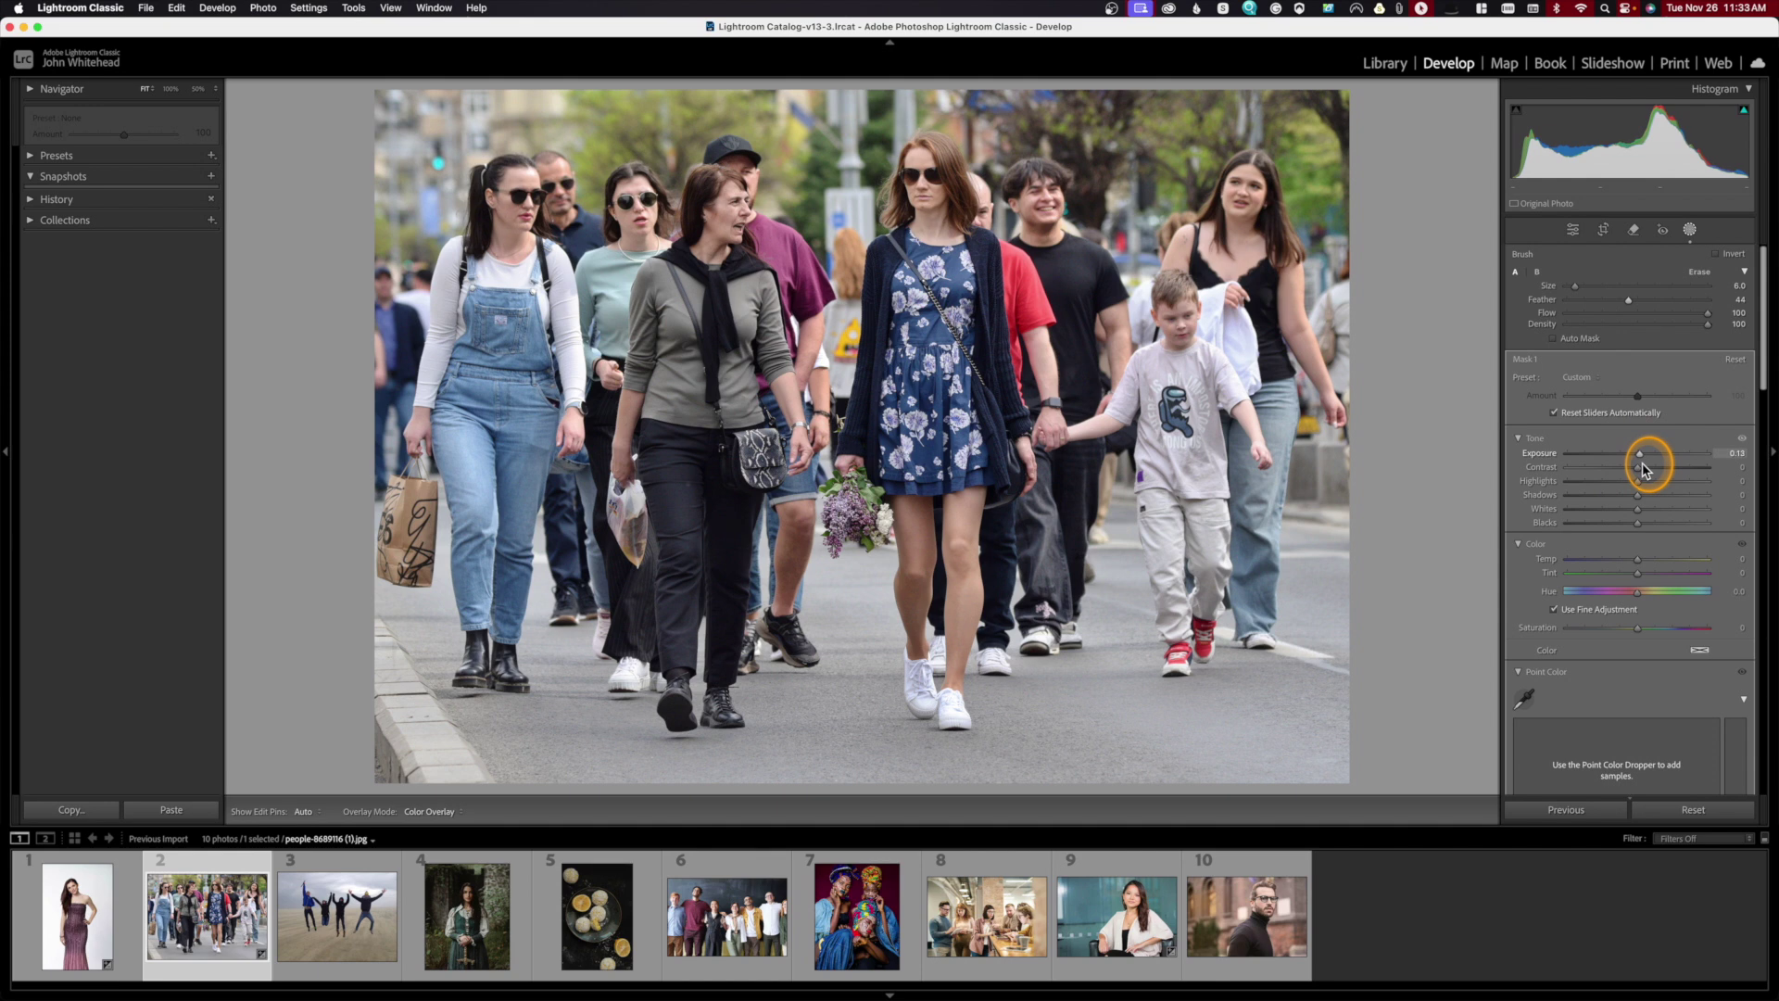
left_click_drag(1643, 470, 1646, 469)
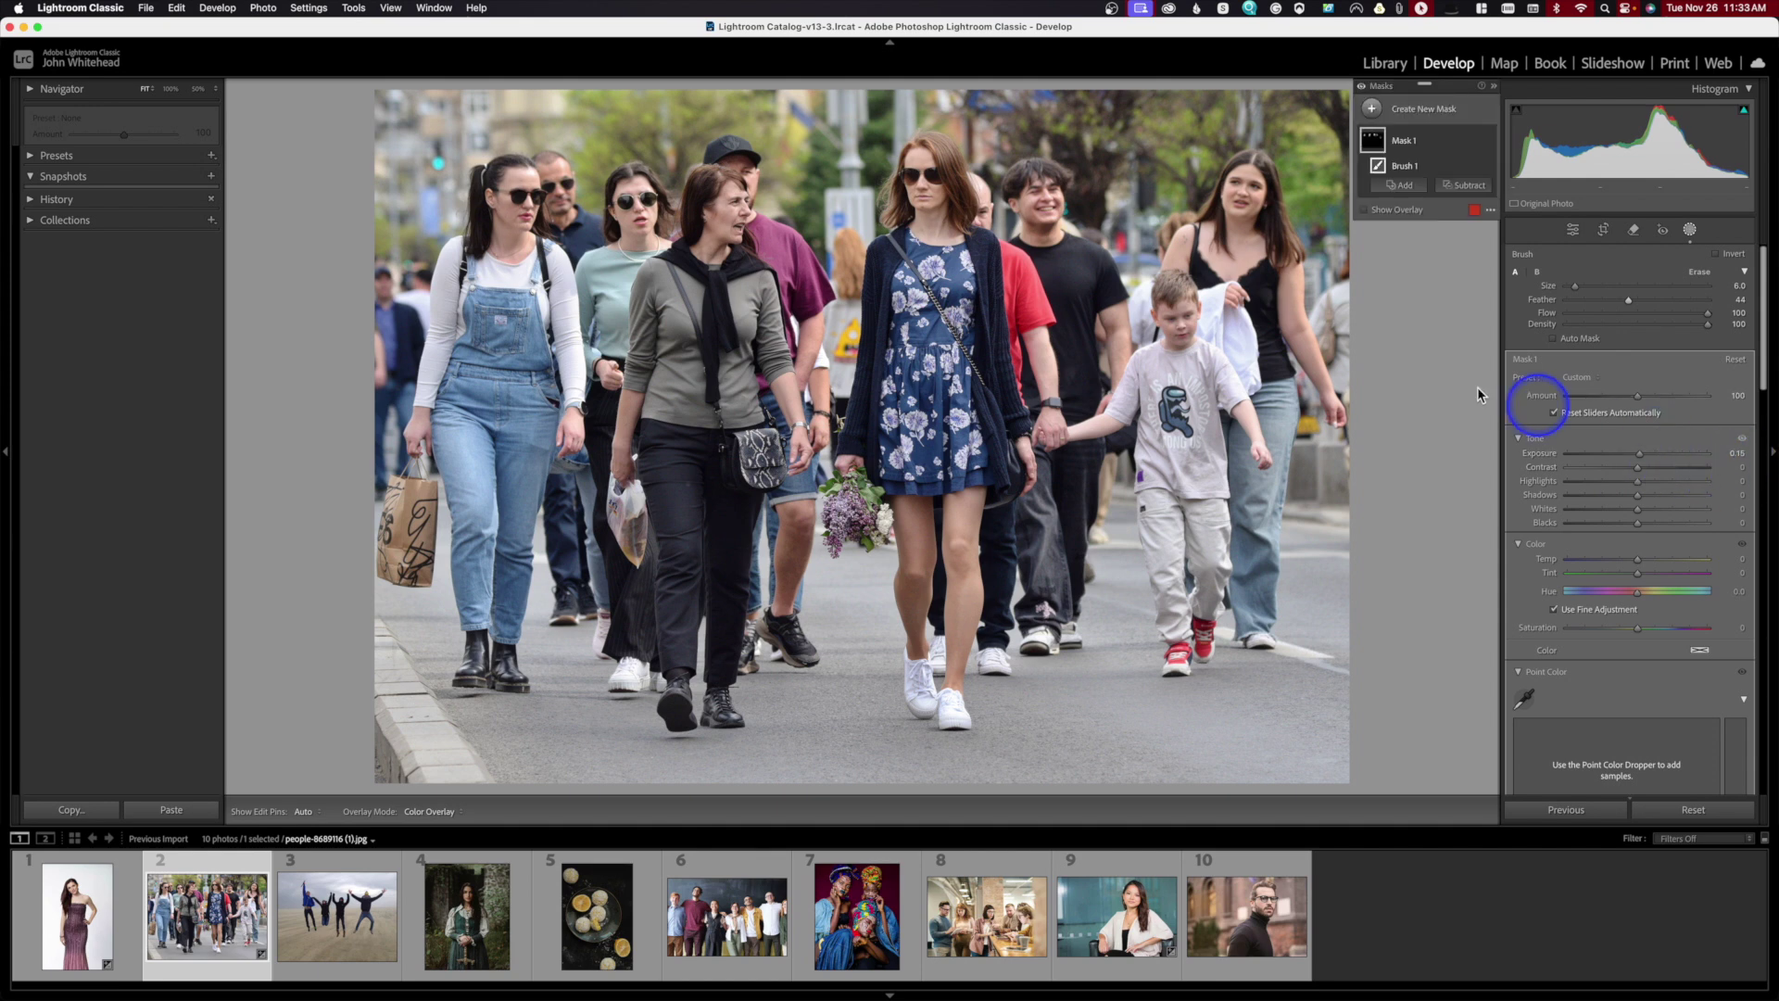
left_click(1492, 209)
left_click(1566, 343)
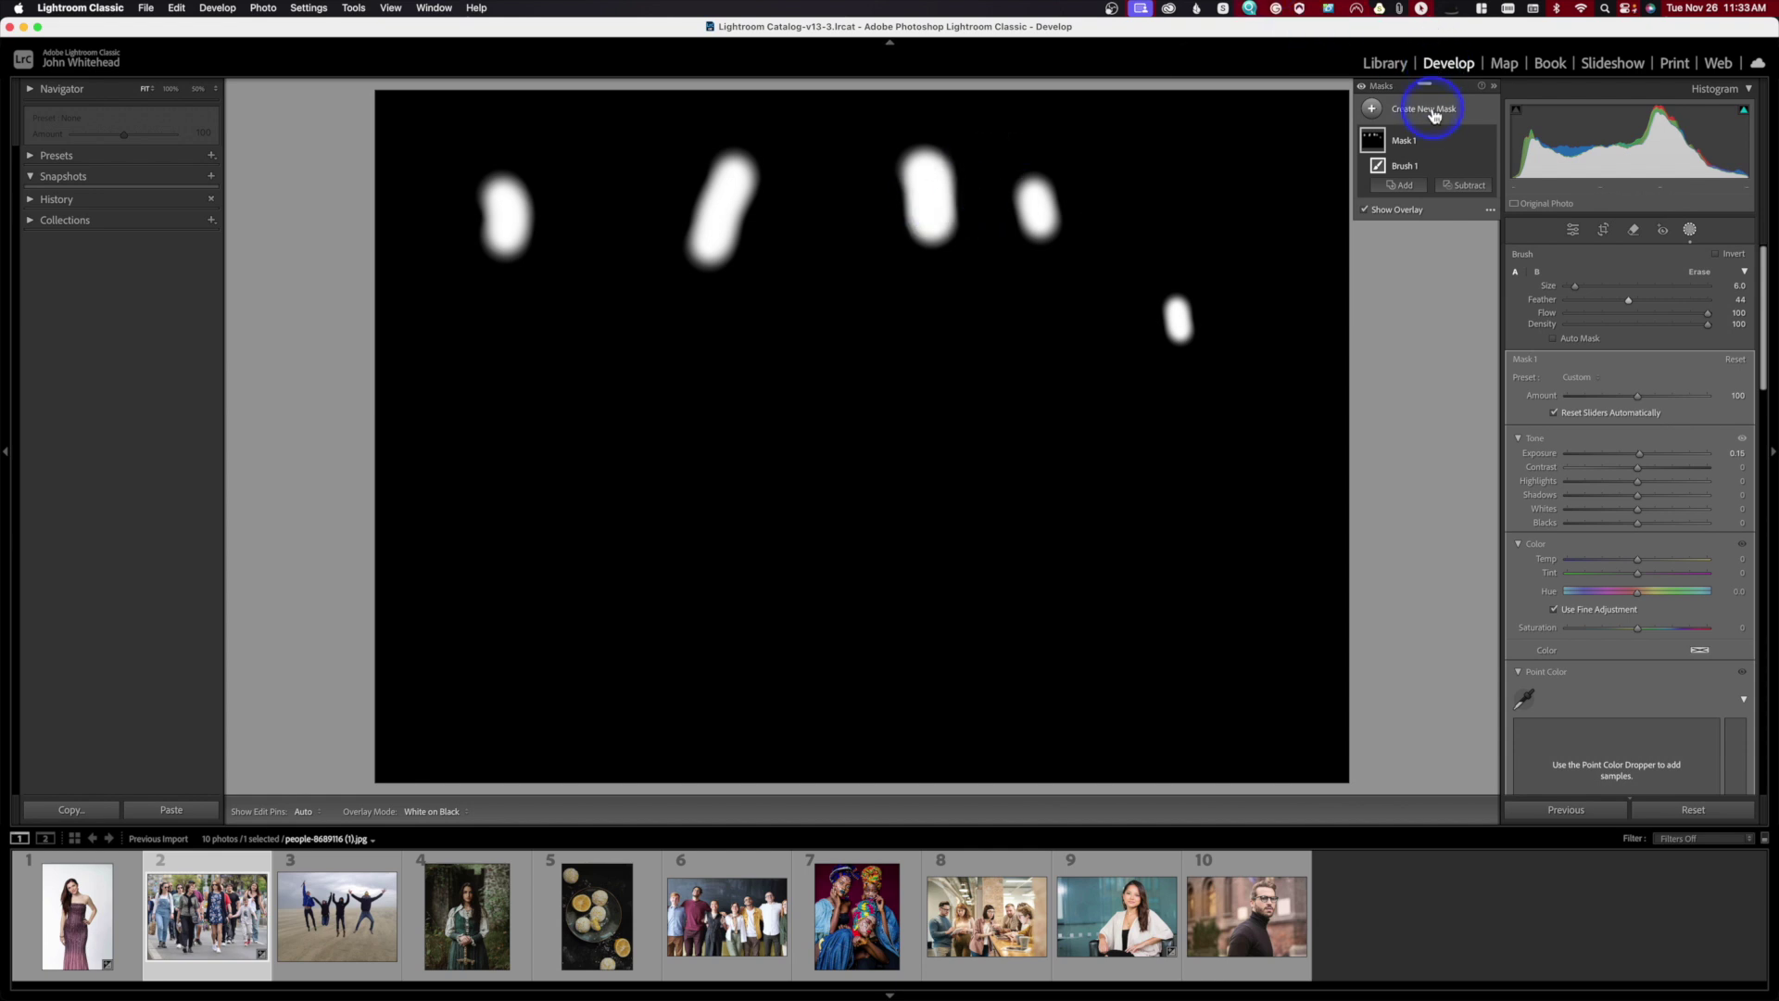
- Switch the mask overlay to Color Overlay and start a second brush mask with the brush at size 3
left_click(1493, 213)
left_click(1534, 226)
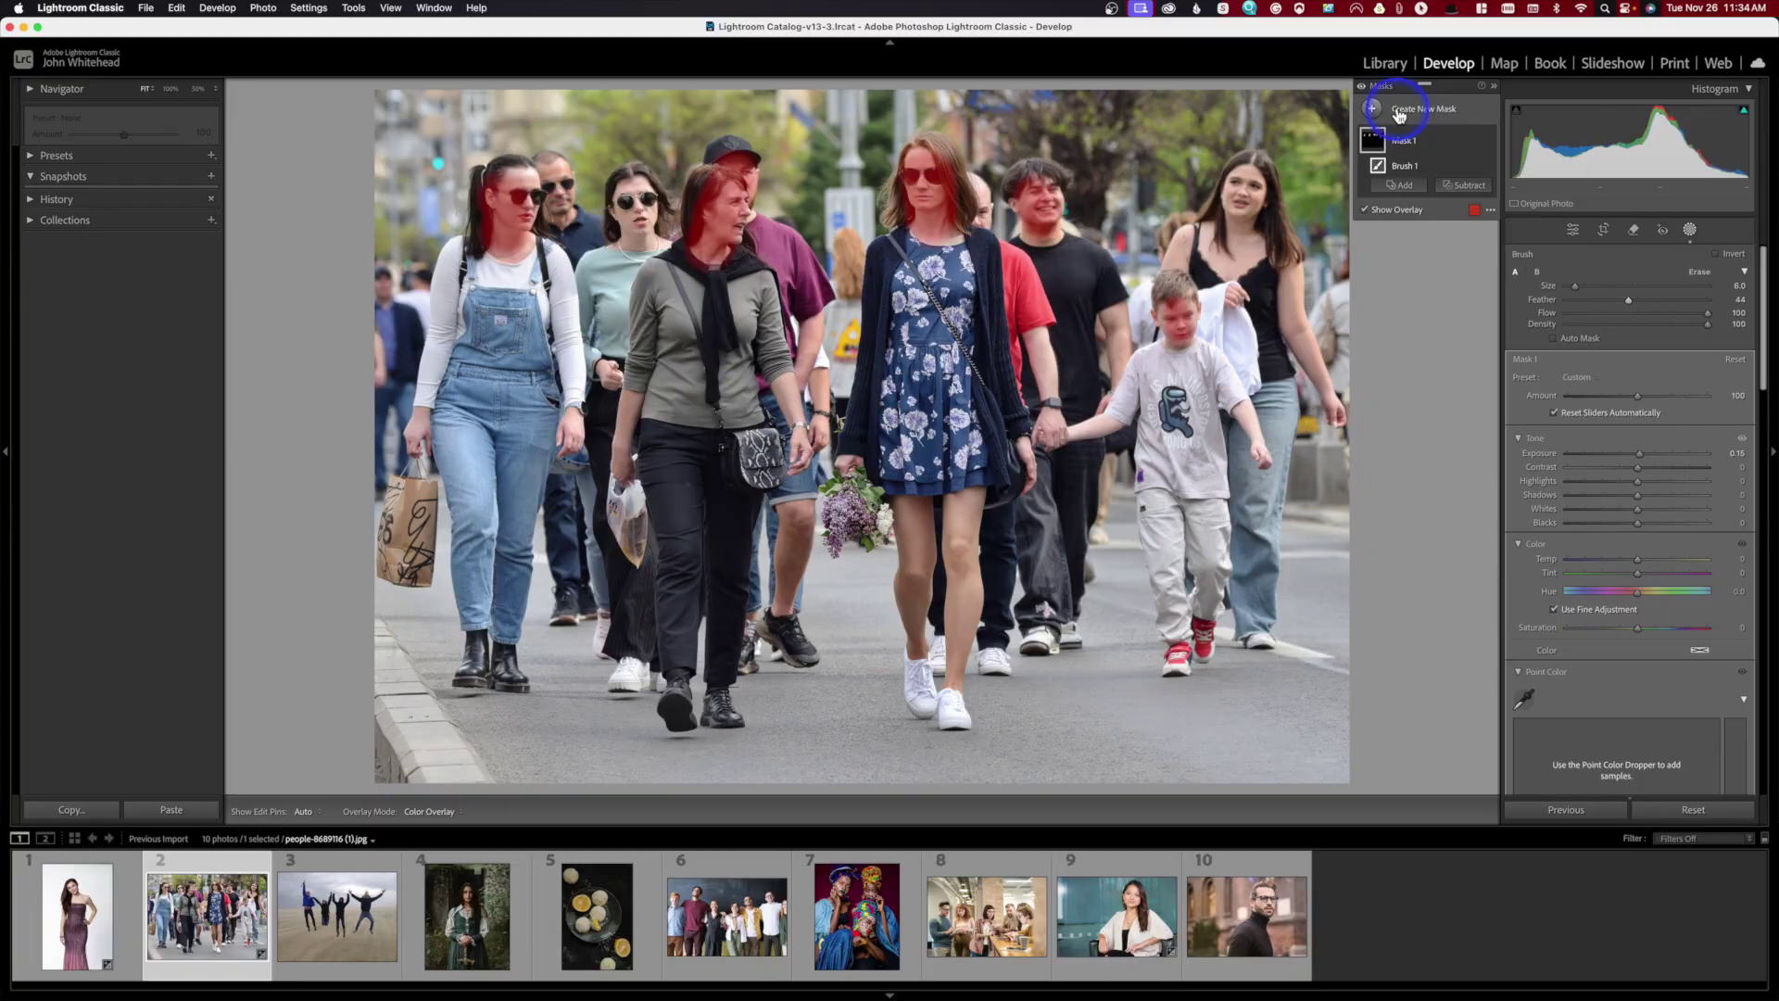
left_click(1373, 110)
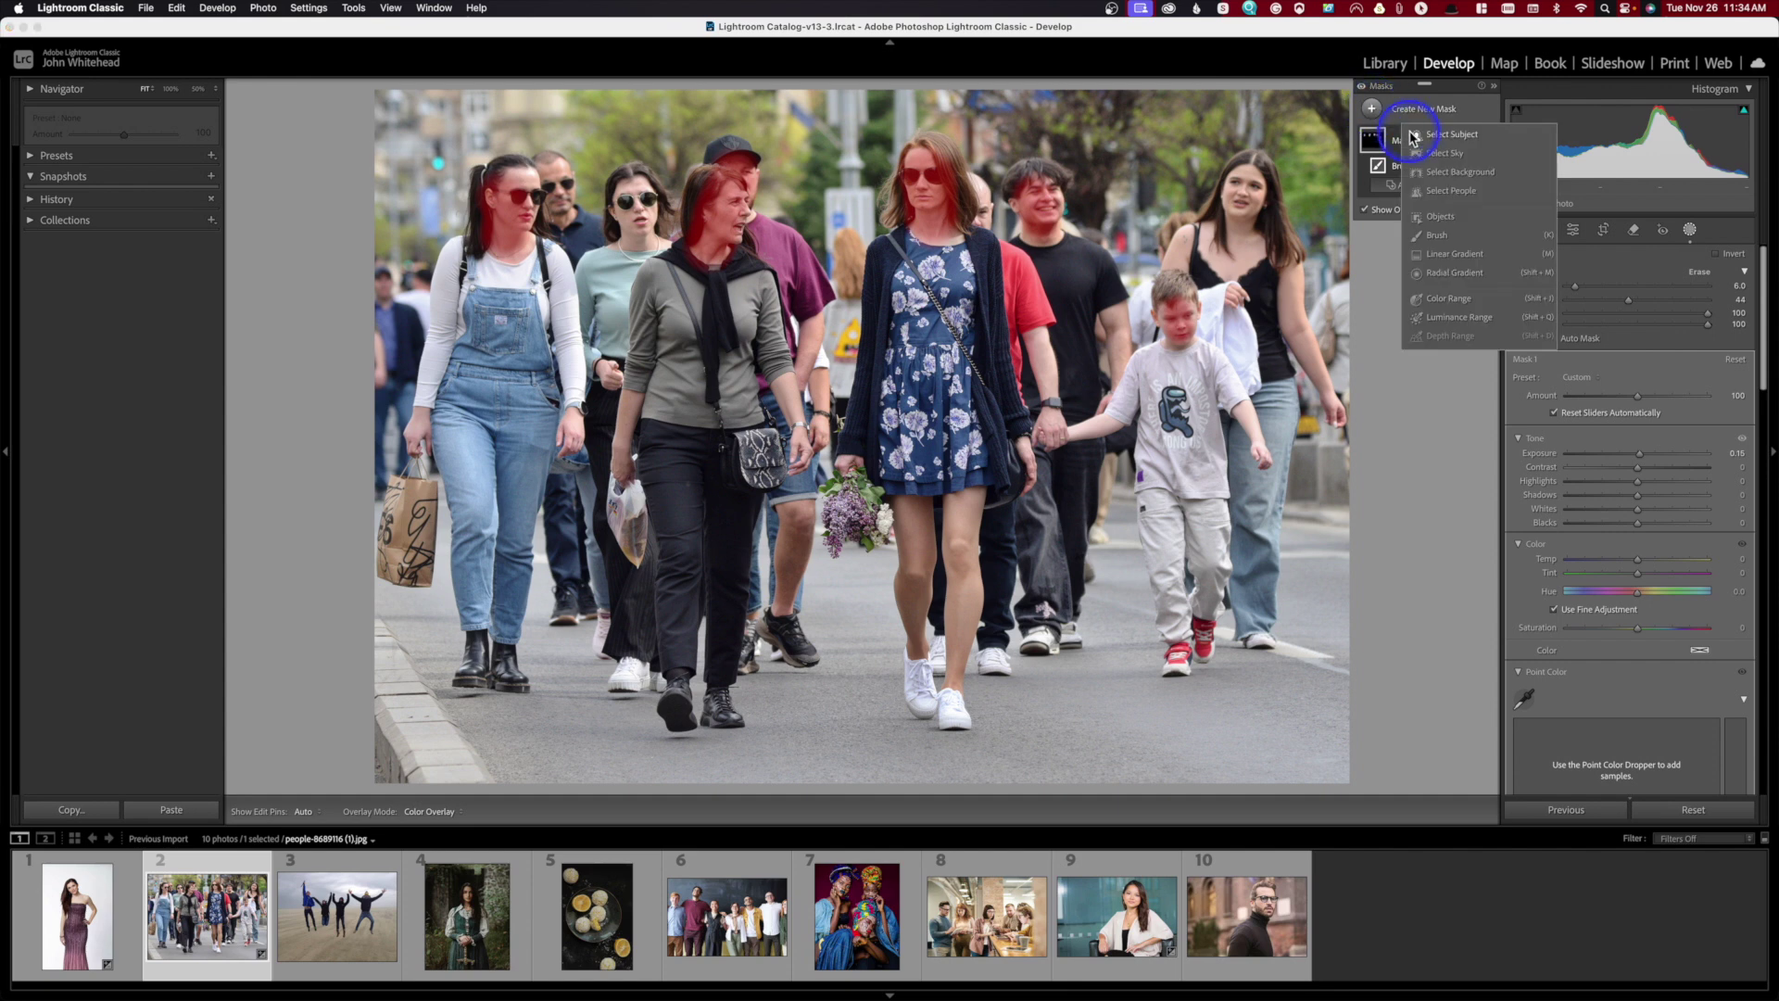
left_click(1438, 237)
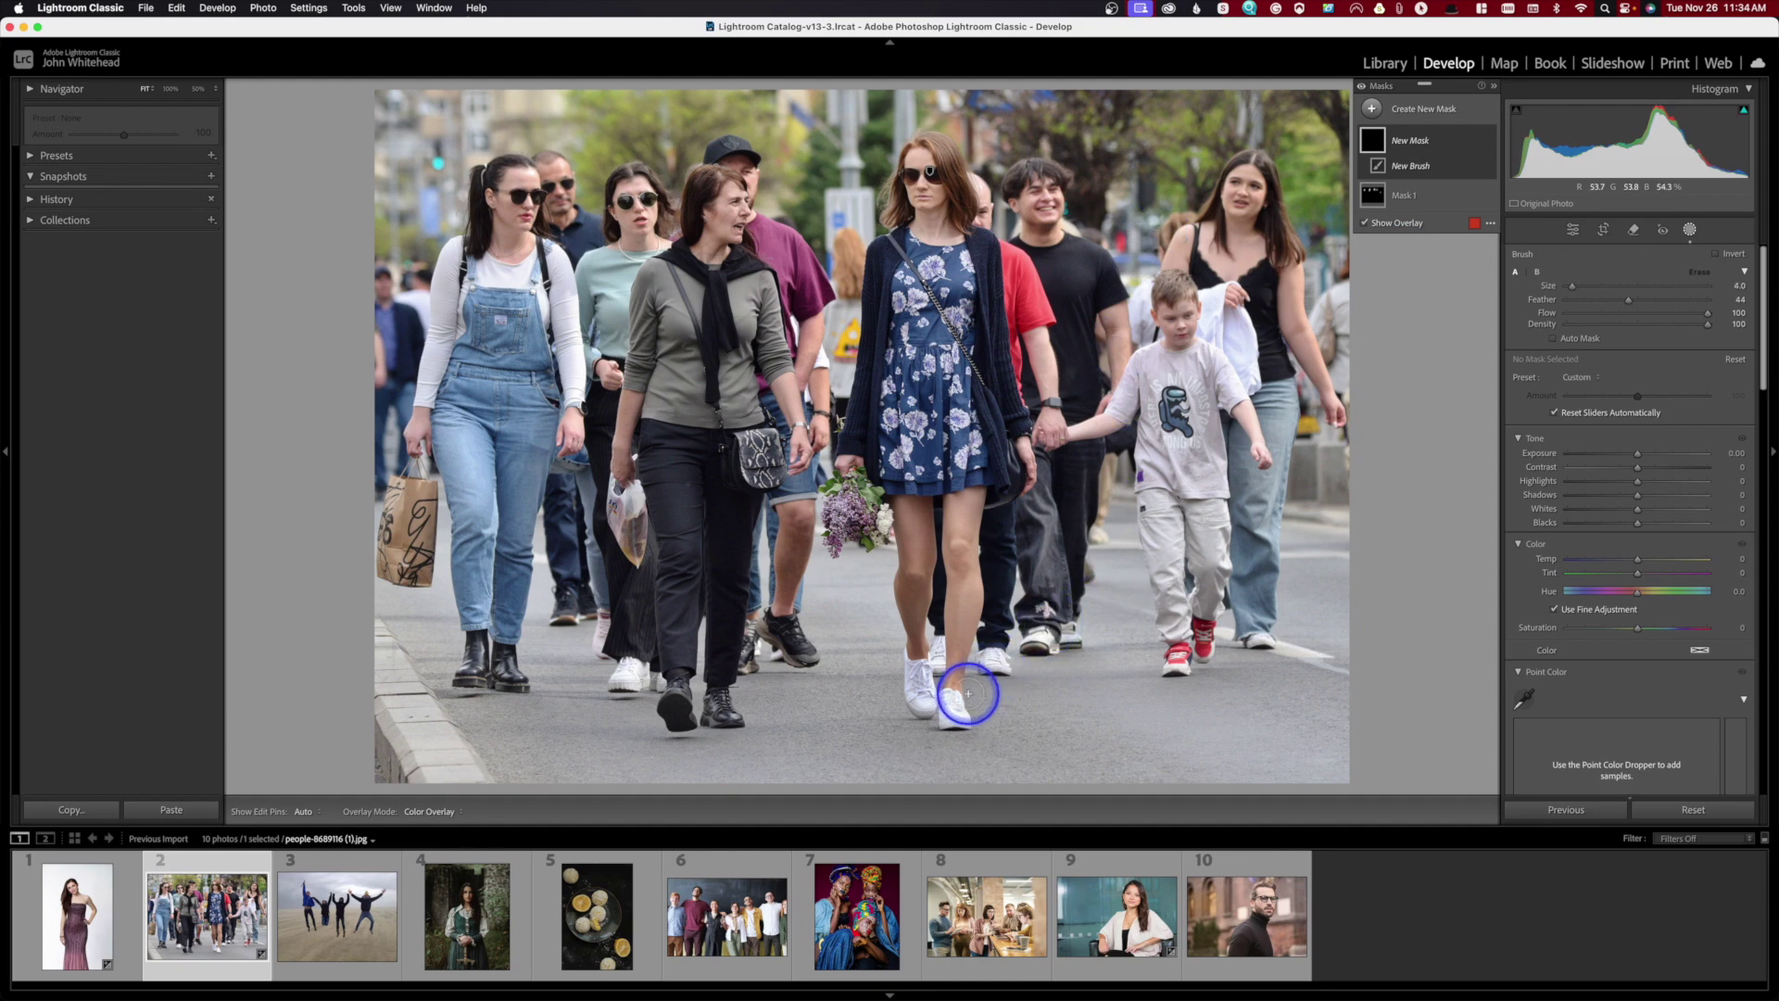
key("bracketleft")
key("bracketleft")
key("bracketleft")
- Paint the new mask over the white shoes of two walkers and set exposure to −0.07, contrast to −16 and highlights to −8
left_click_drag(953, 704, 959, 714)
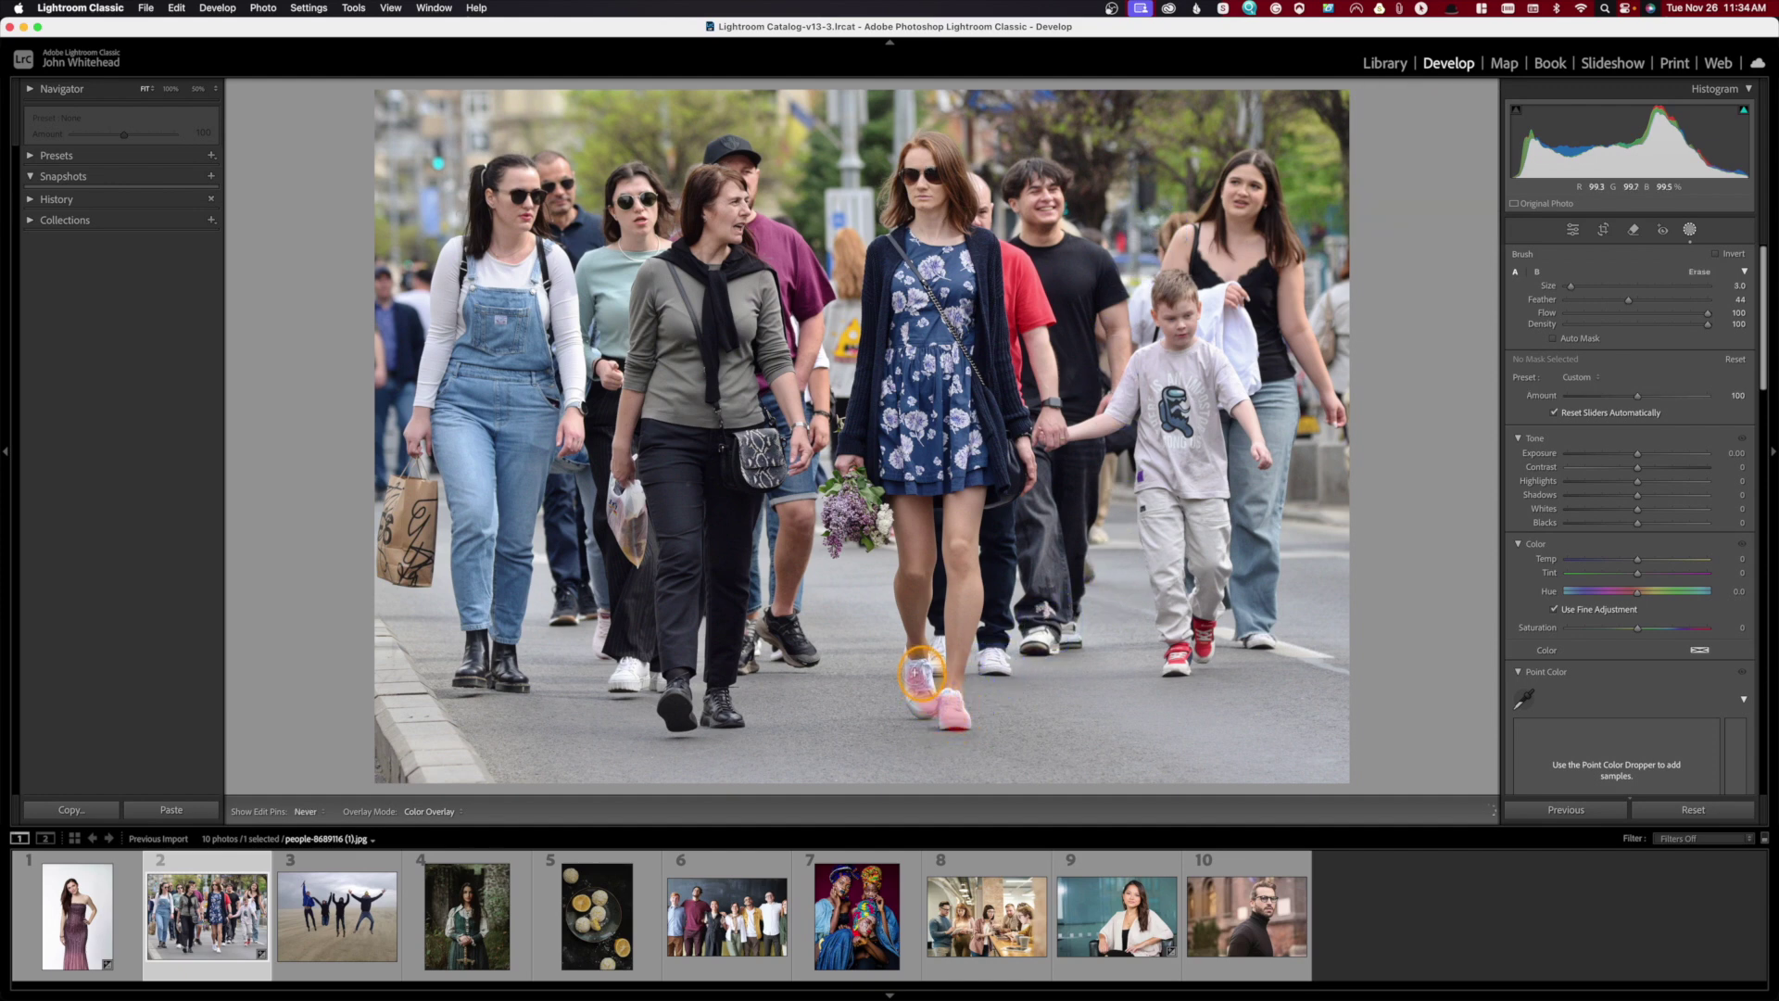
left_click_drag(930, 676, 922, 683)
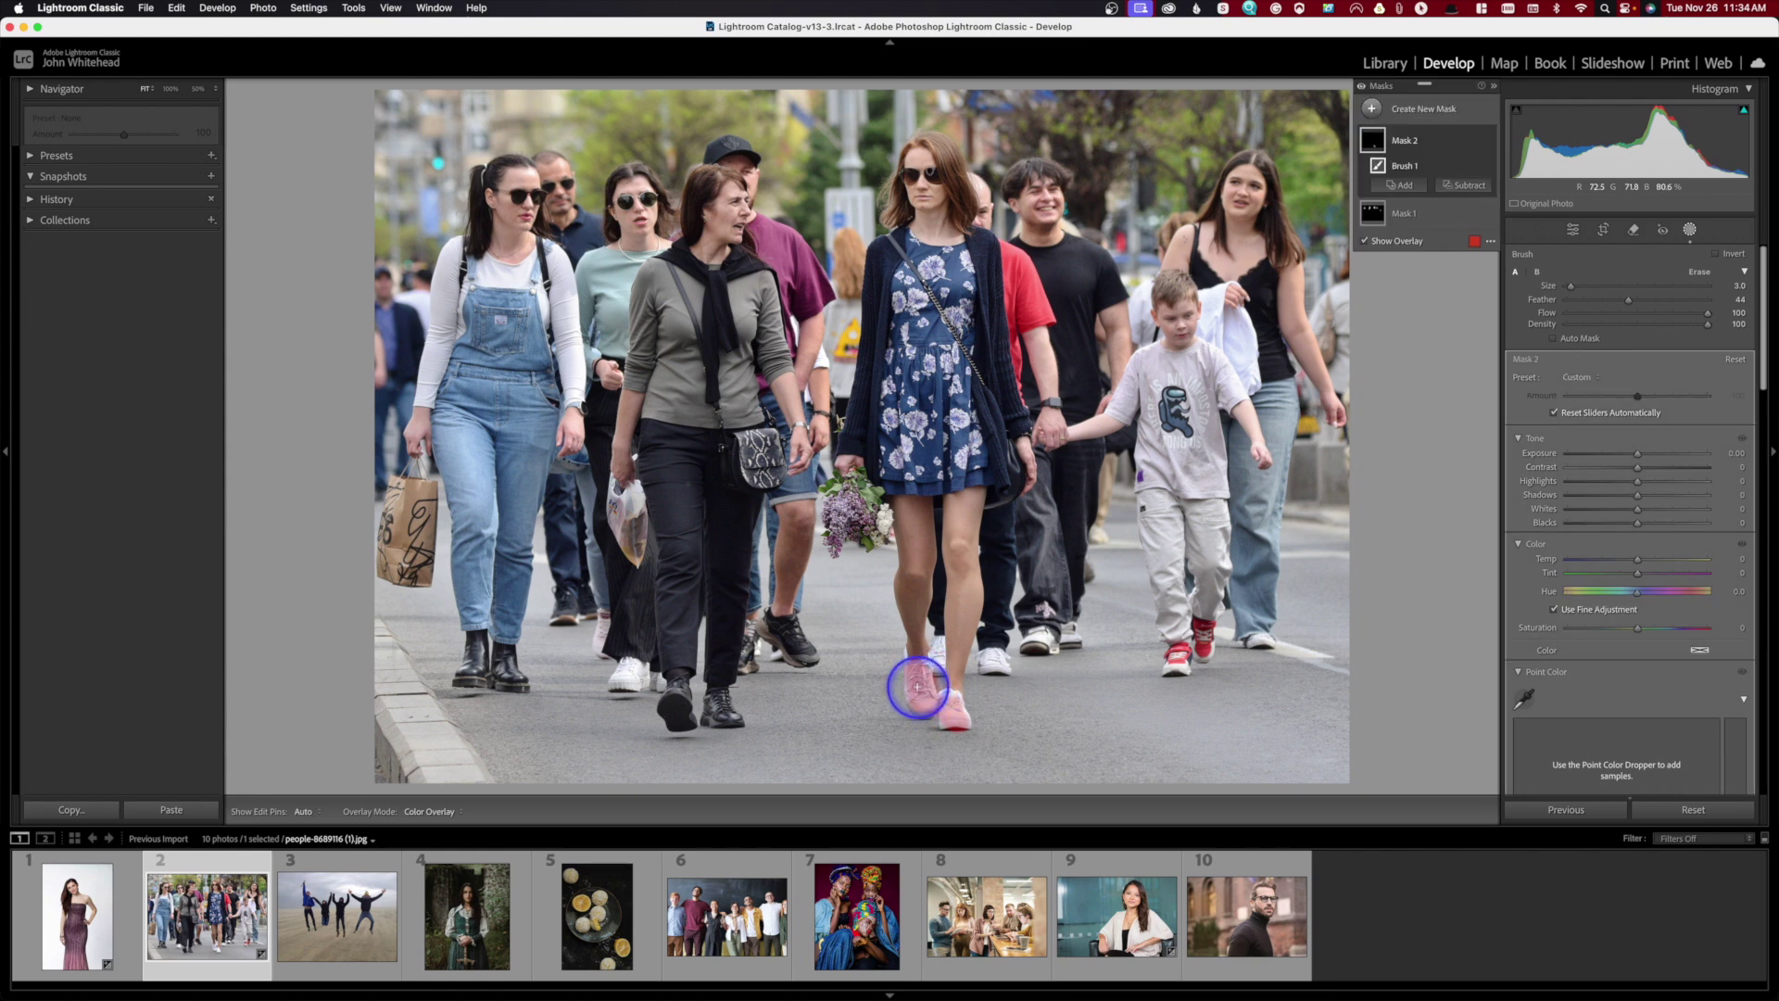
left_click_drag(628, 669, 653, 669)
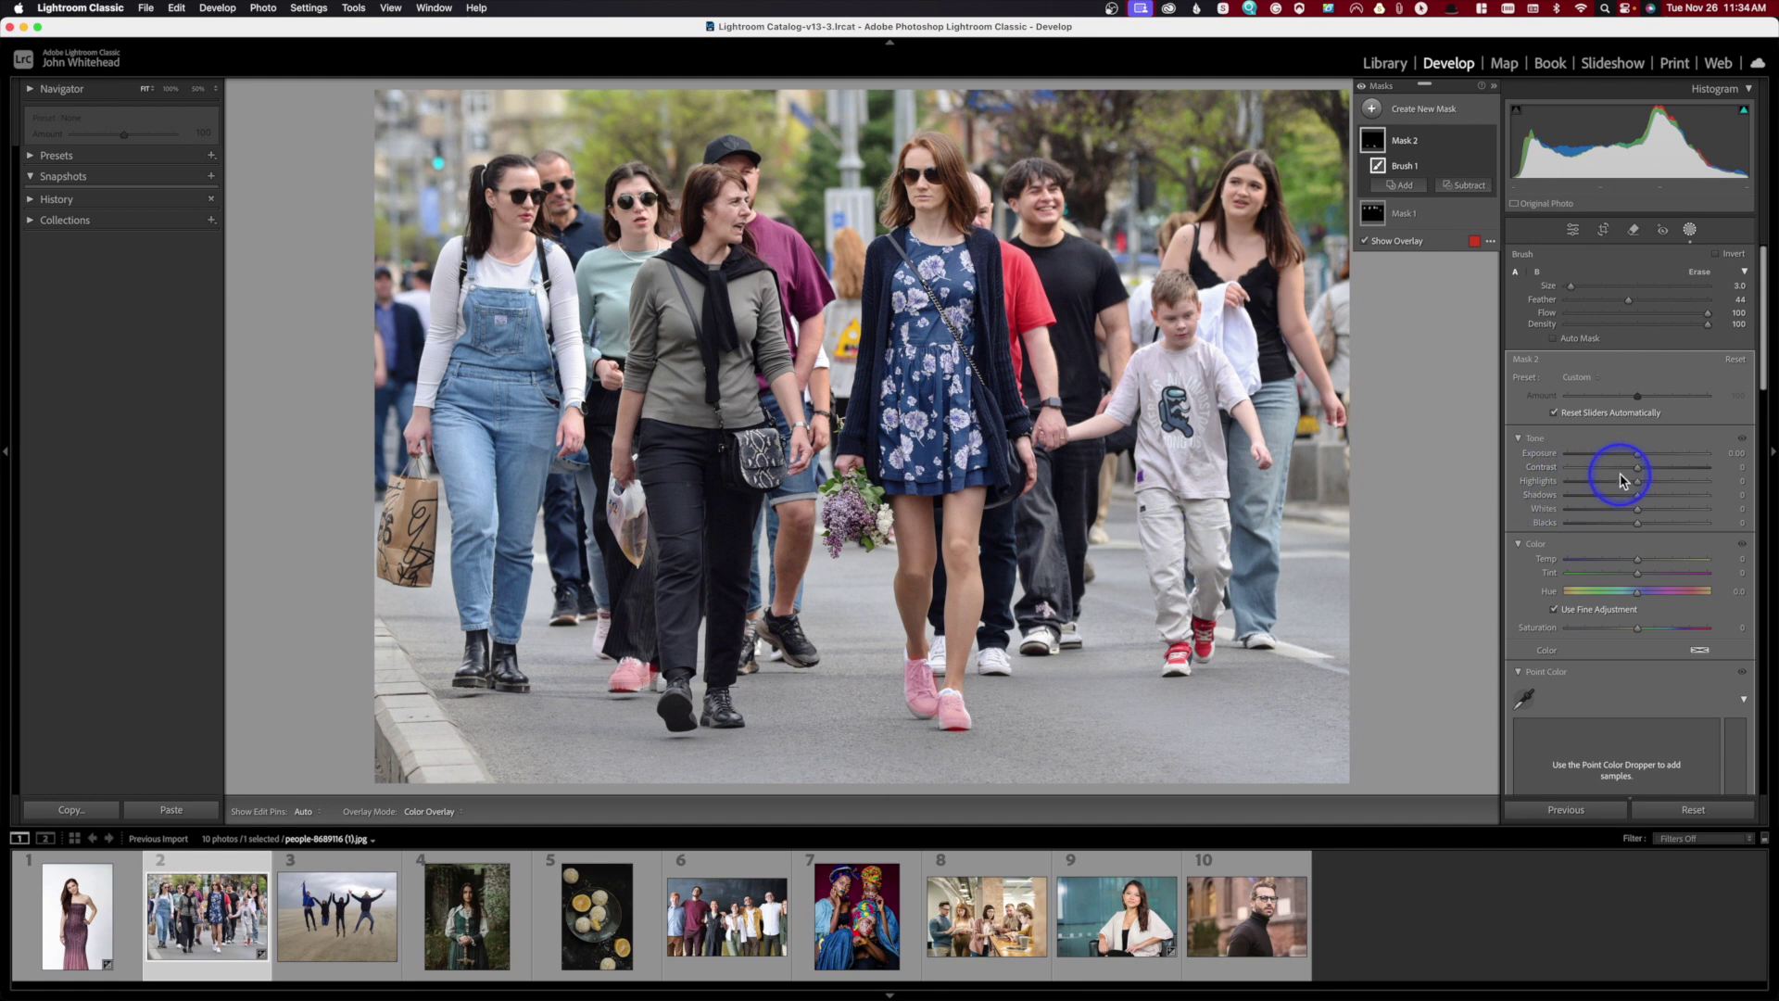
key("o")
mouse_move(1628, 467)
left_mouse_down()
mouse_move(1632, 481)
mouse_move(1636, 456)
left_mouse_up()
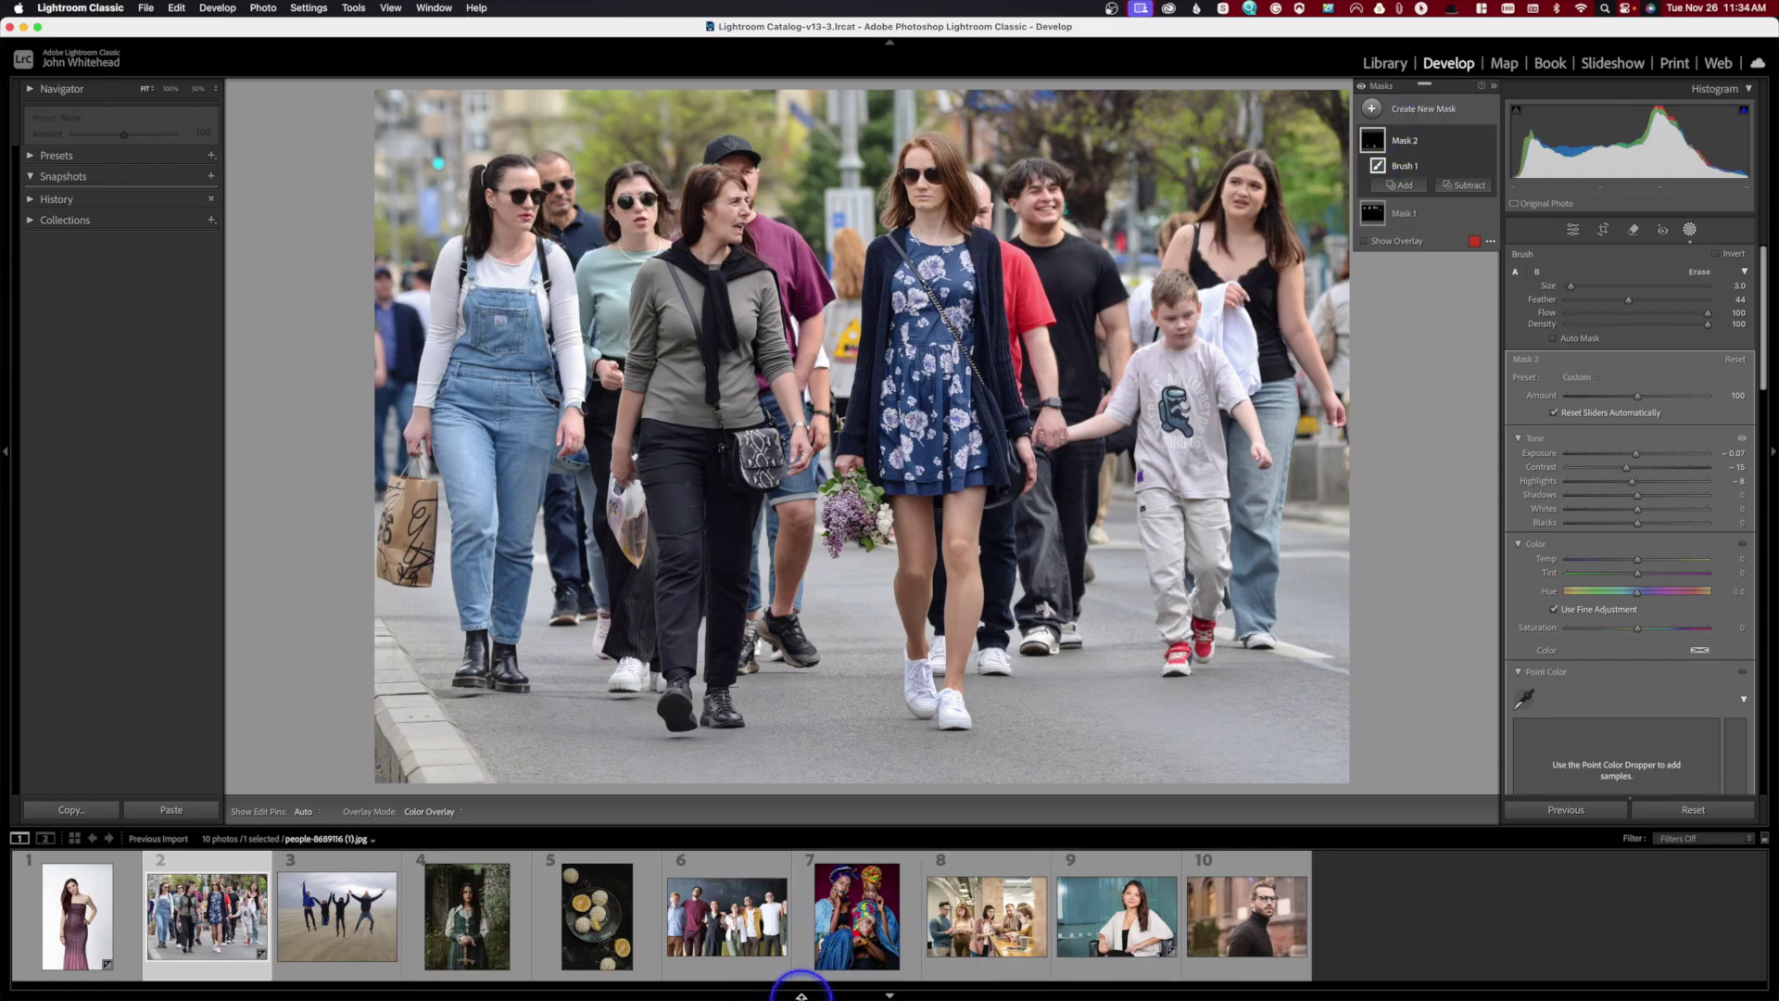
- Create a subject mask on the photo of the woman holding a sword and raise its exposure to 0.43
left_click(474, 938)
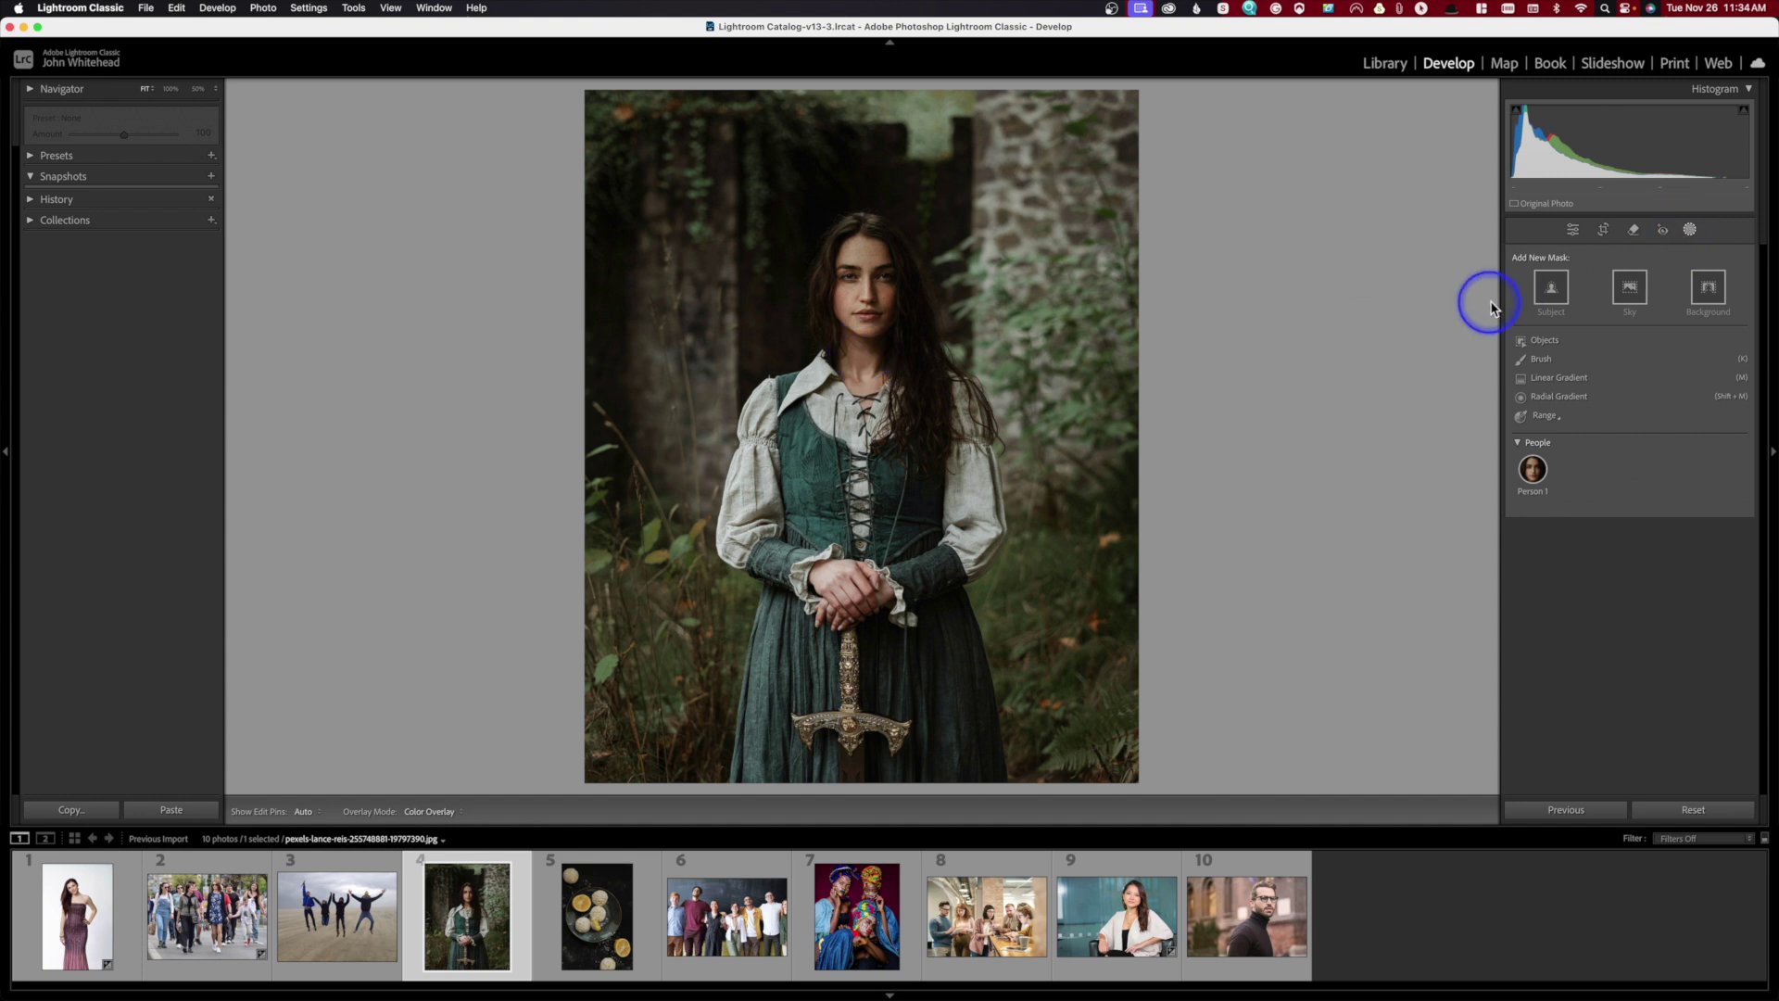
left_click(1552, 291)
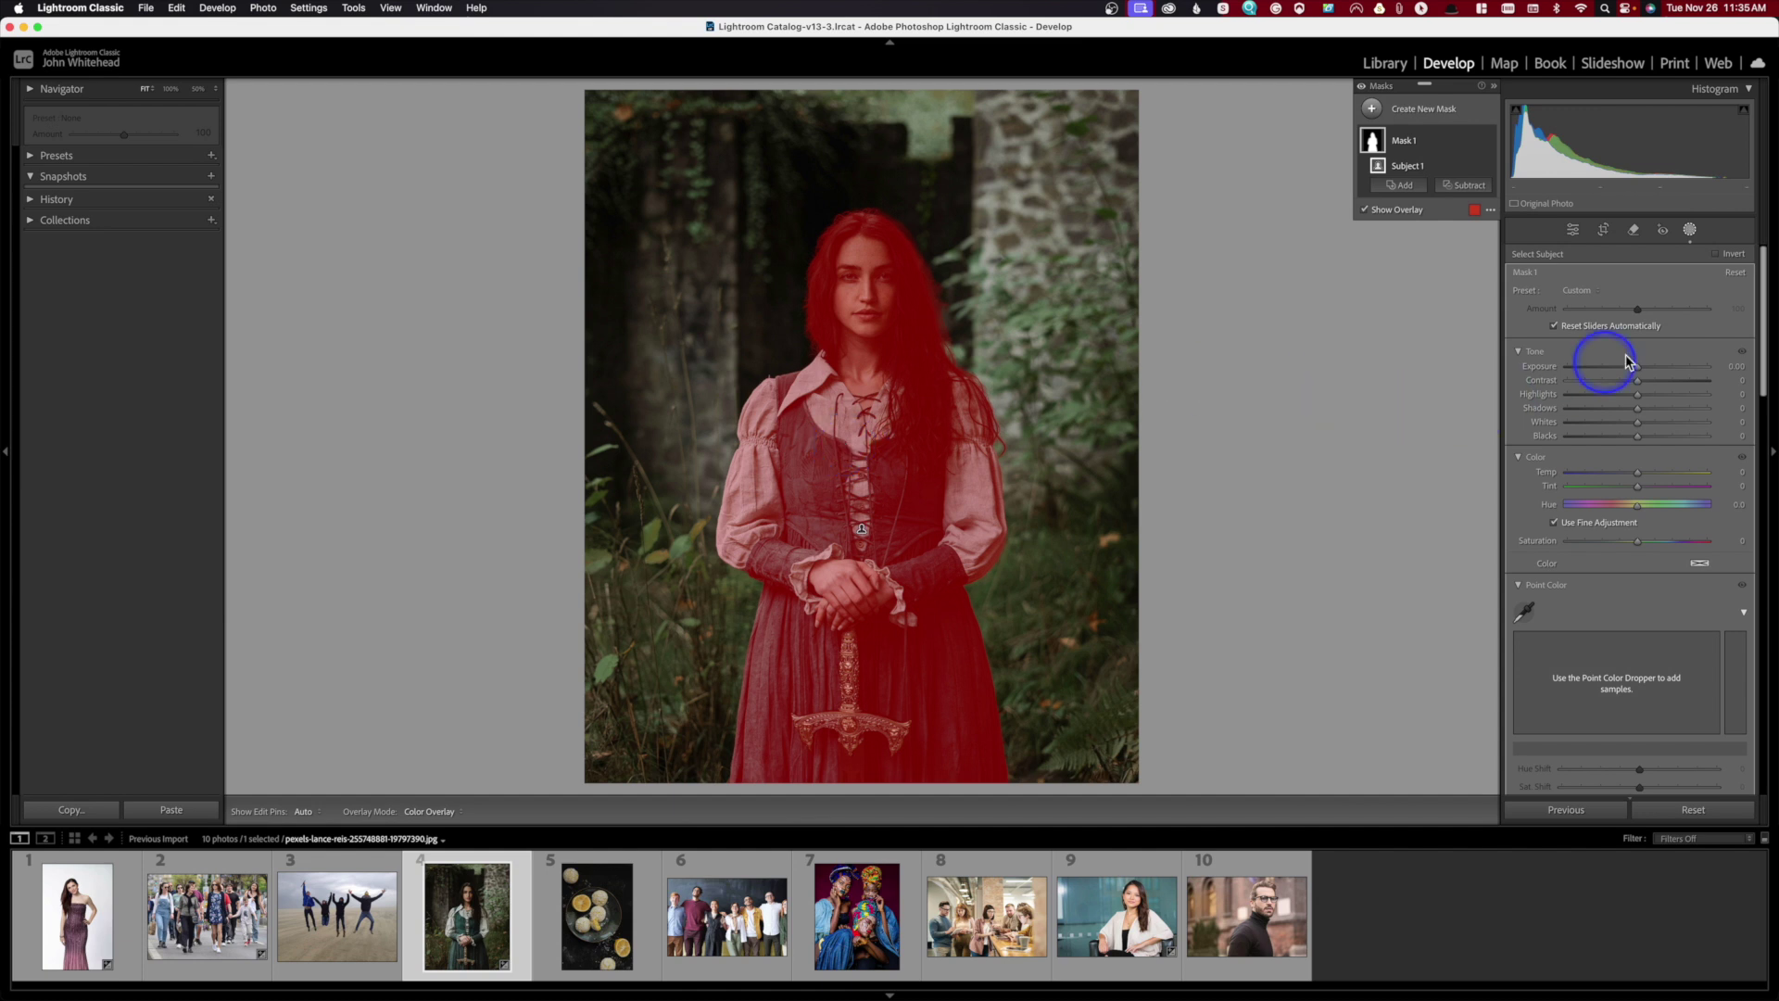
left_click_drag(1638, 367, 1643, 370)
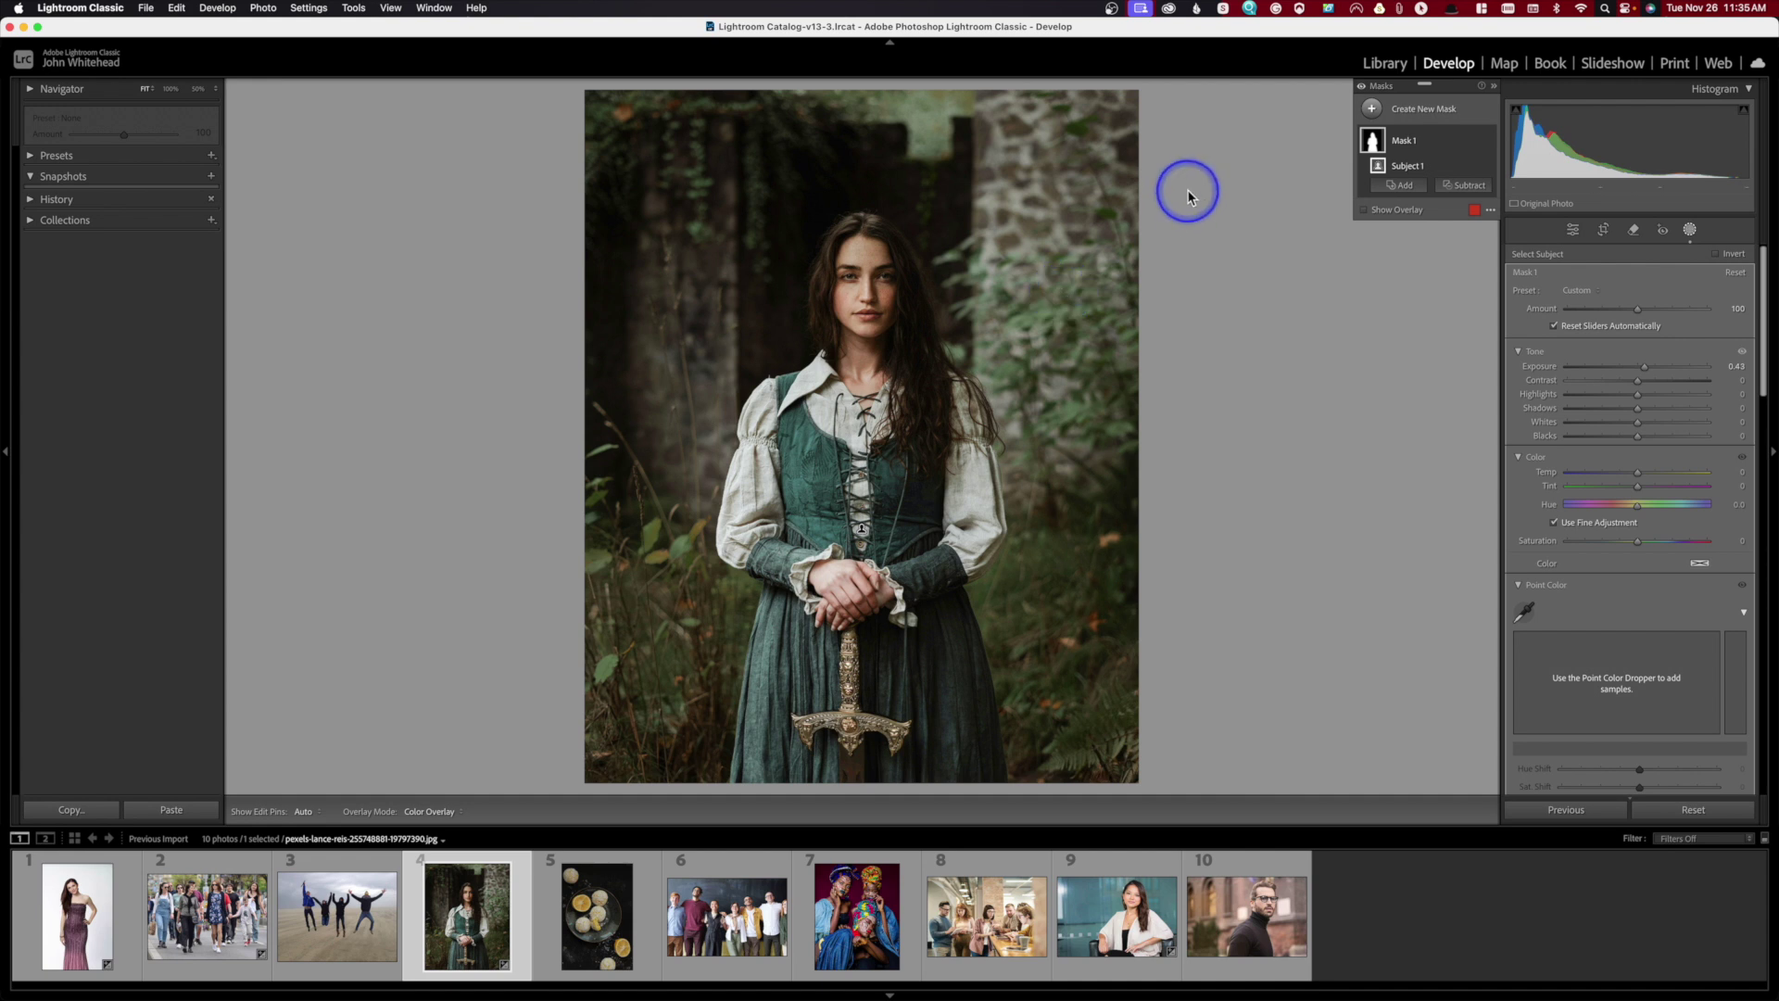
- Hide and reshow the subject mask's effect to compare the photo with and without it
left_click(1373, 109)
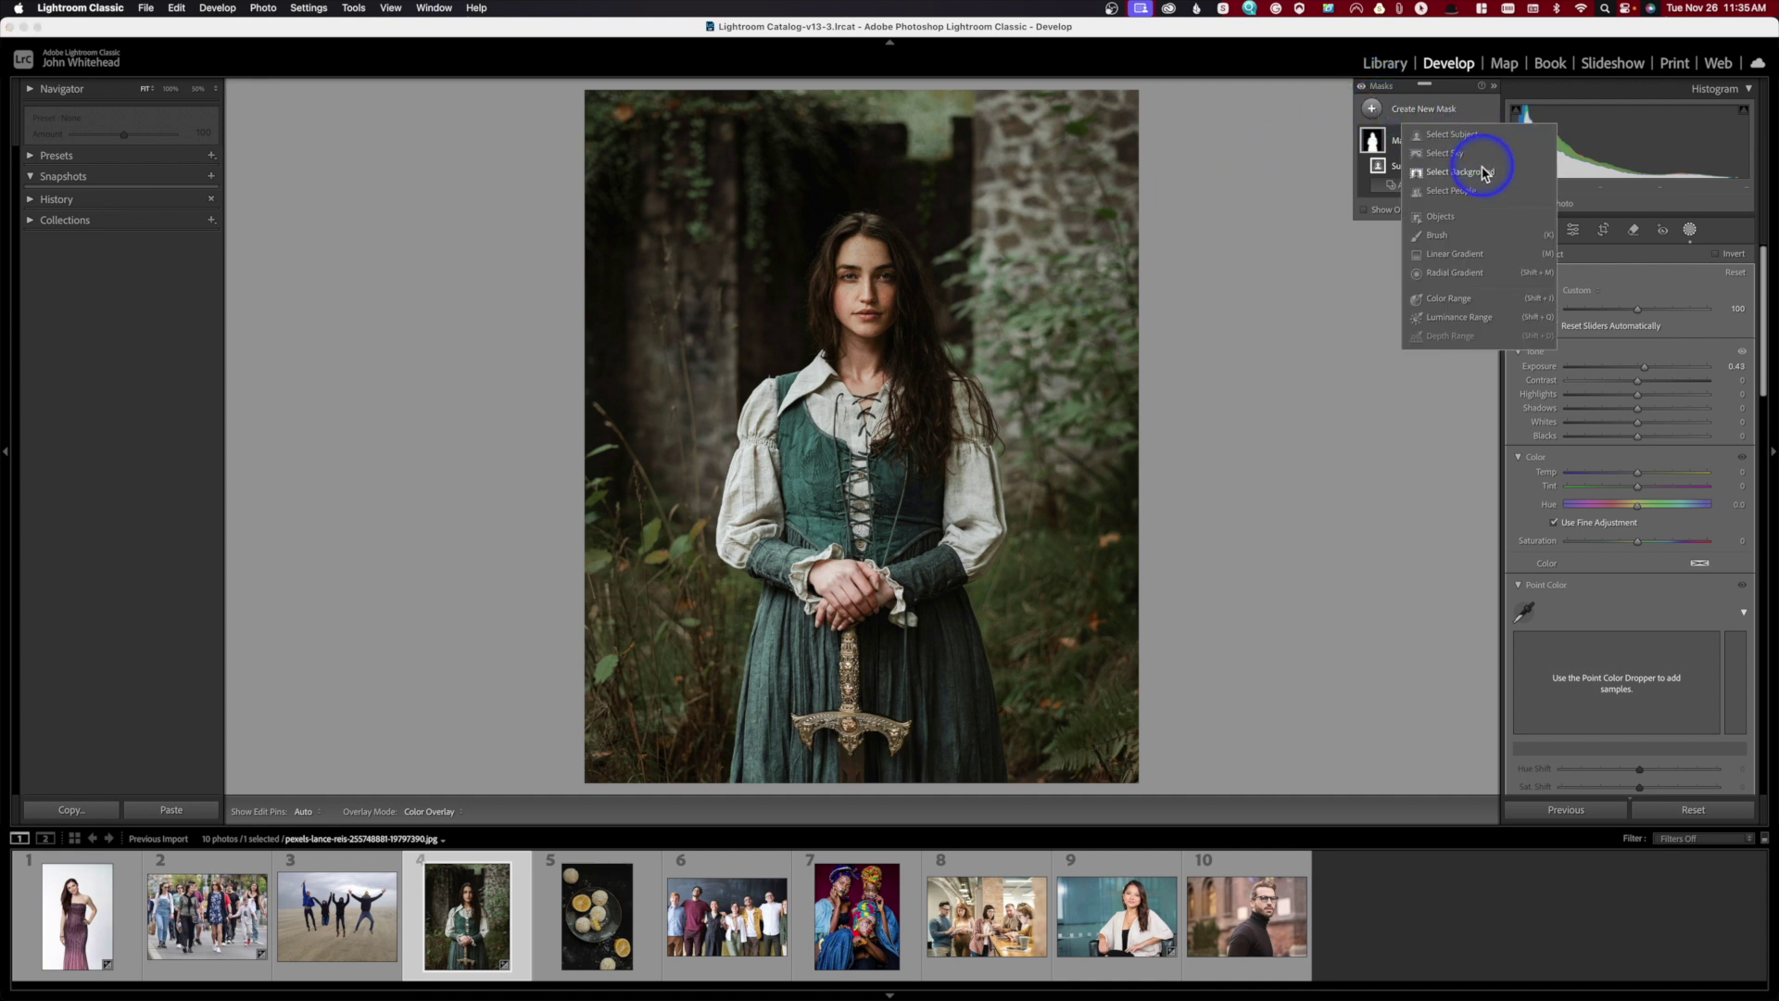
left_click(1319, 207)
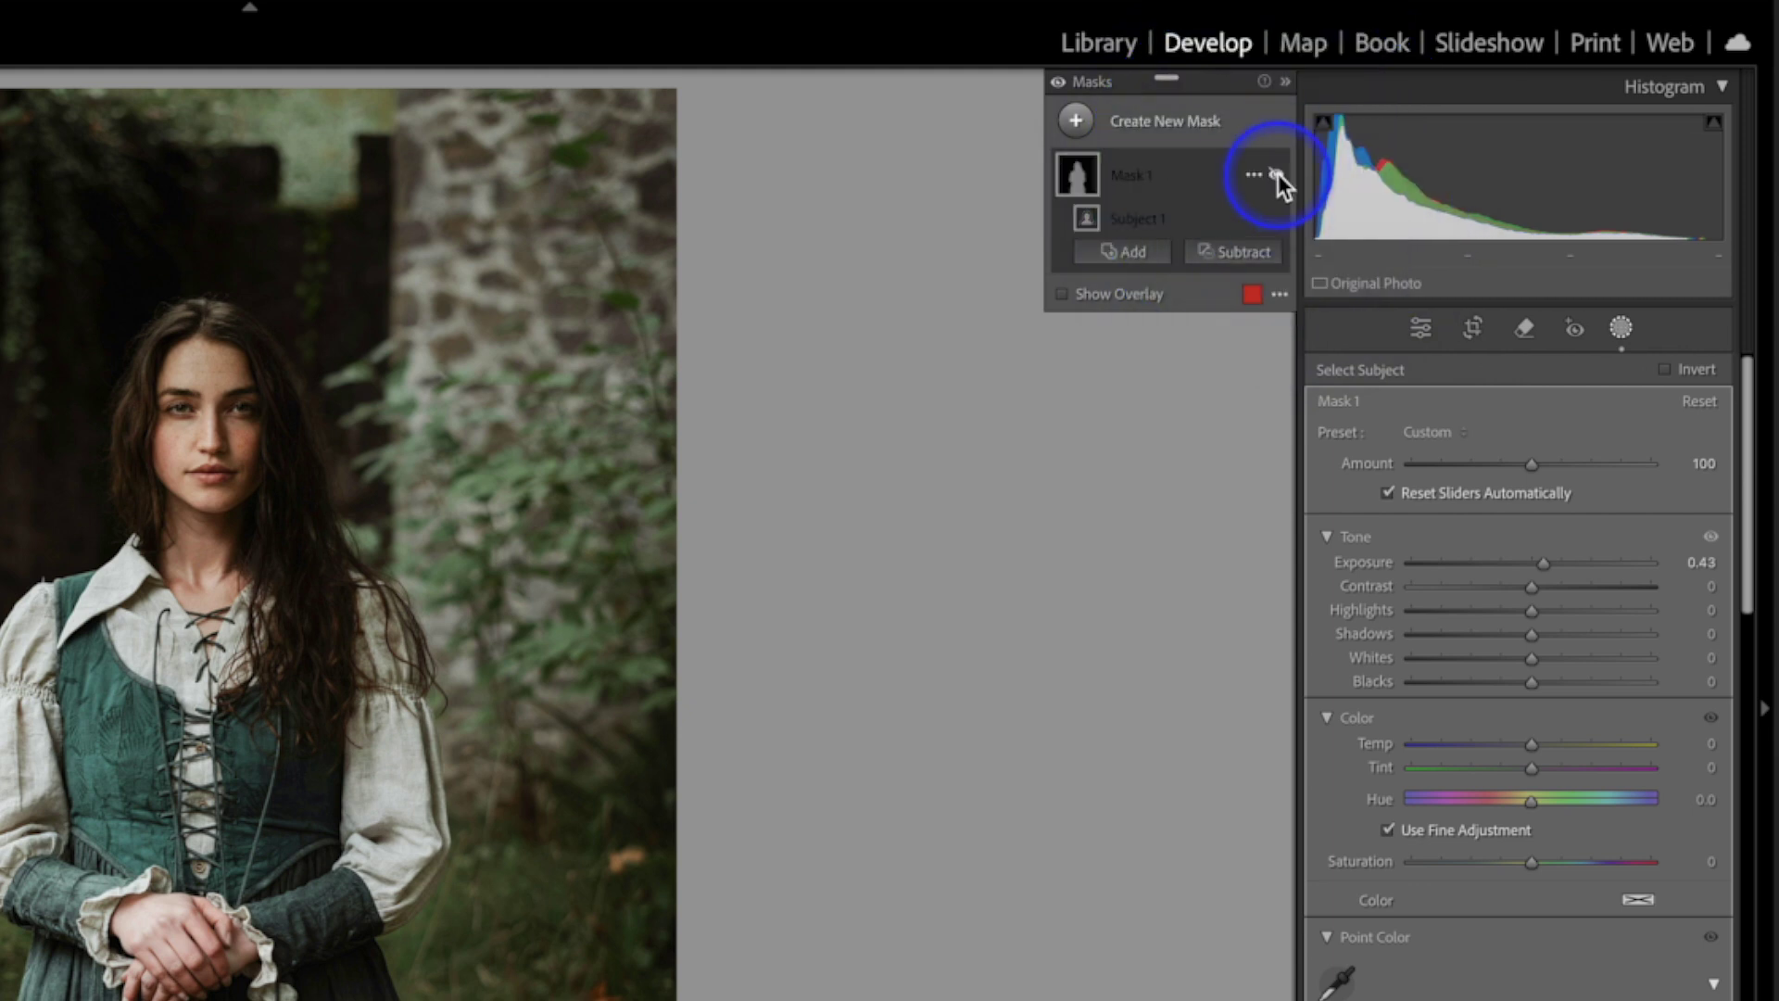
left_click(1277, 174)
left_click(1276, 174)
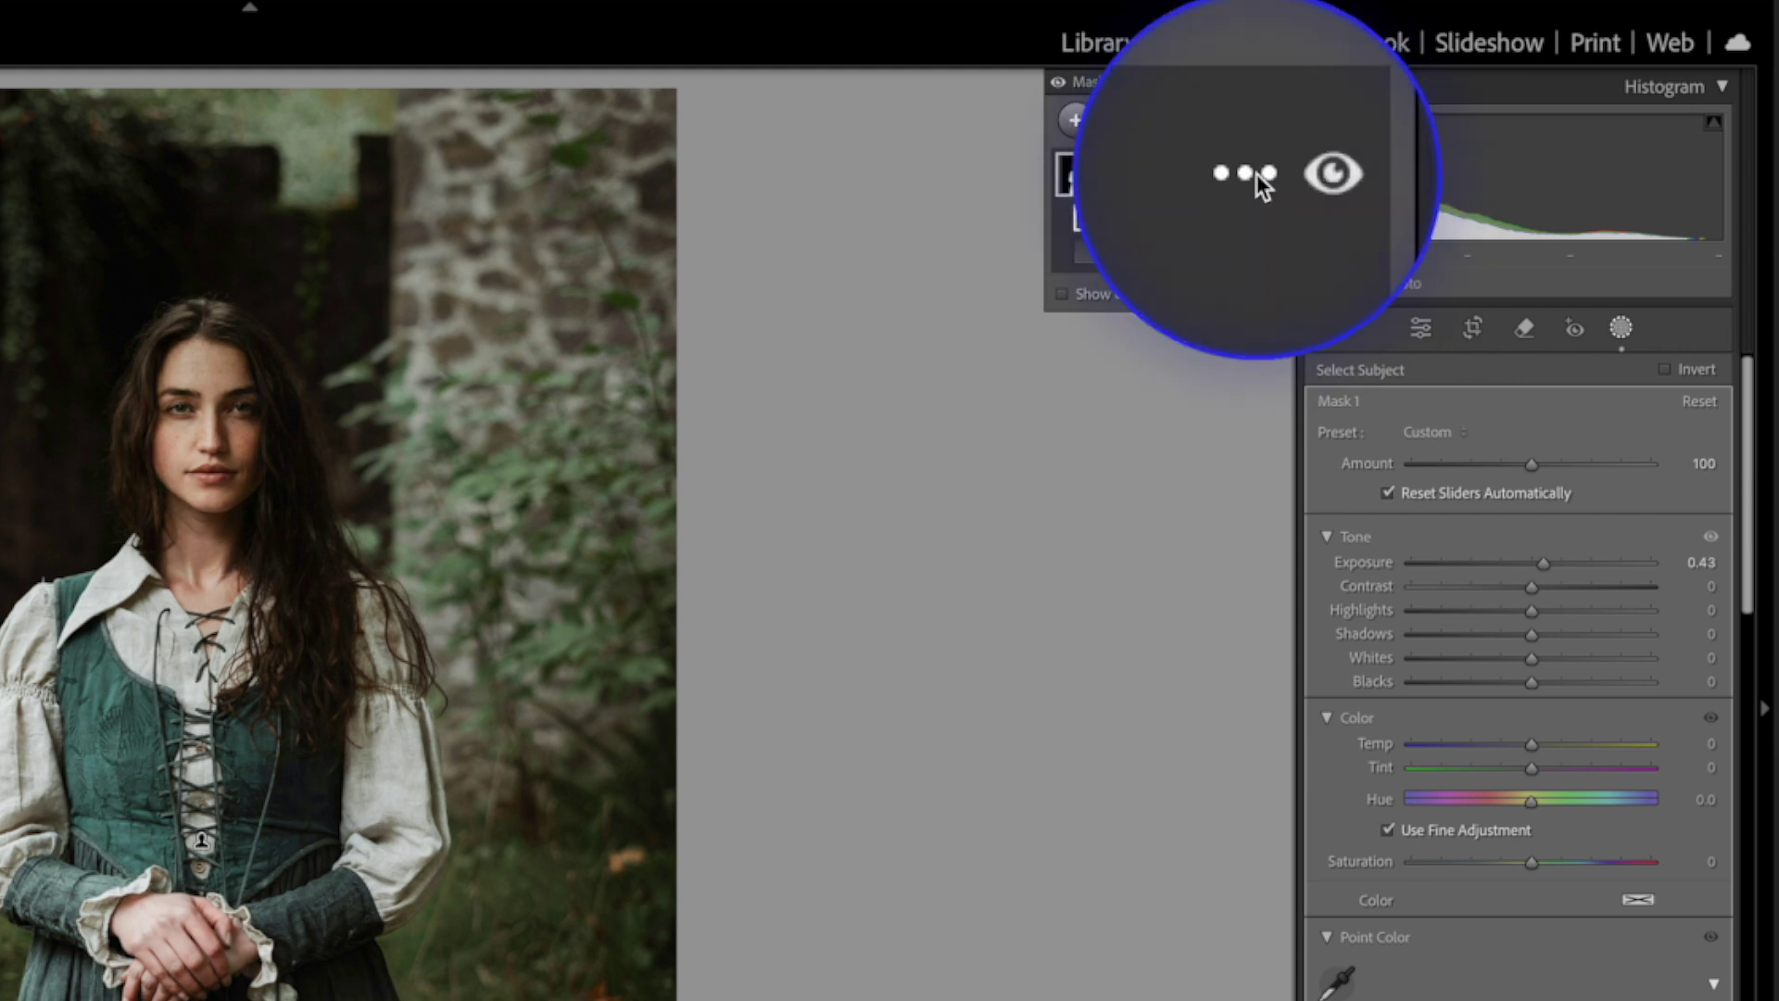
- Invert the subject mask so it affects the background, and invert it again to return to the woman
left_click(1253, 174)
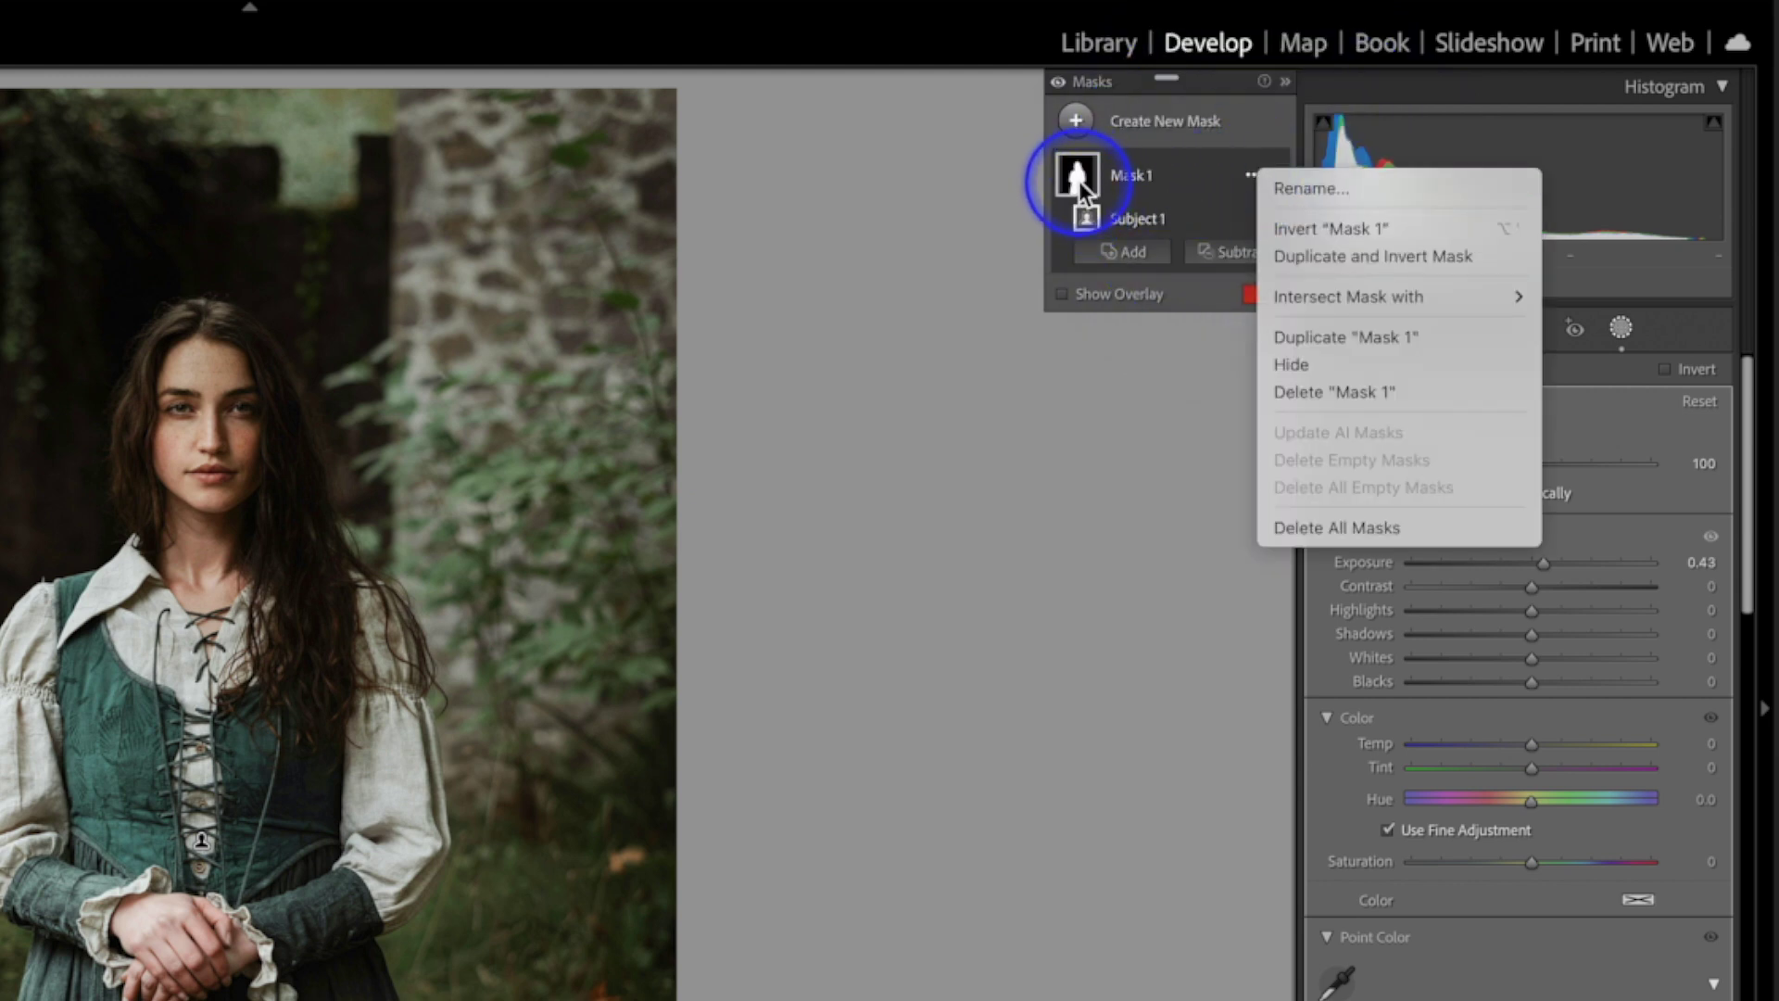
left_click(1302, 224)
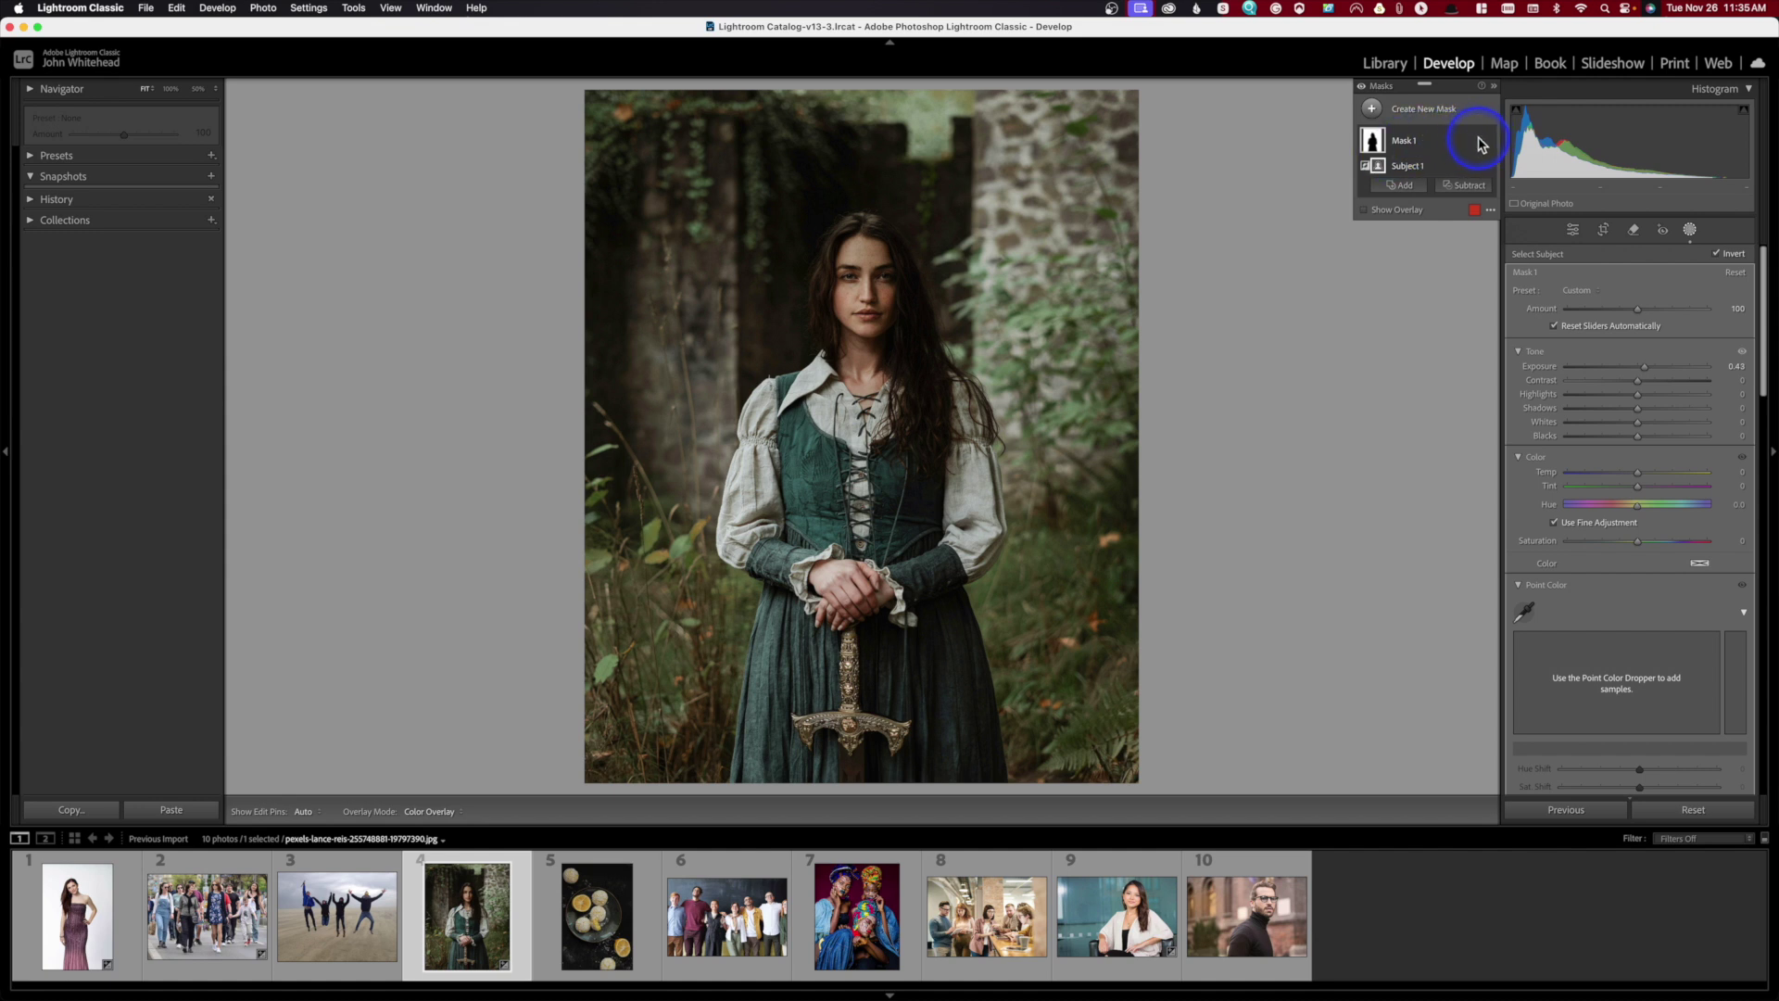
left_click(1423, 148)
left_click(1474, 141)
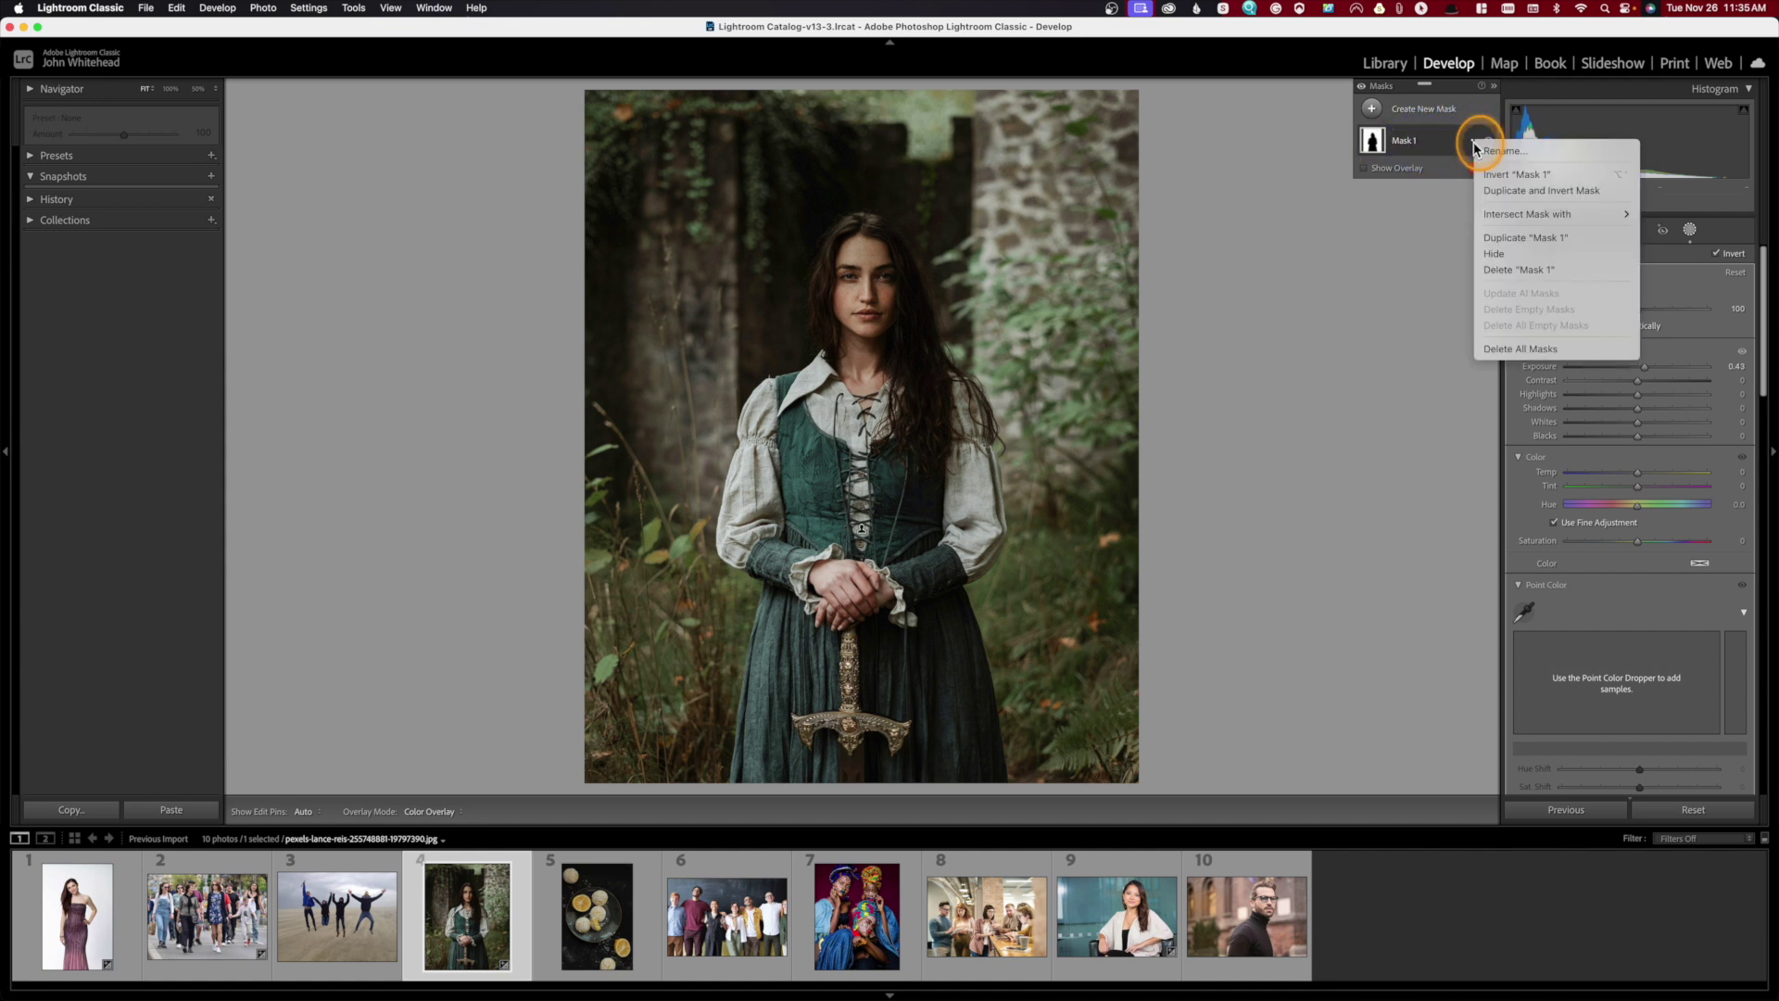
left_click(1491, 173)
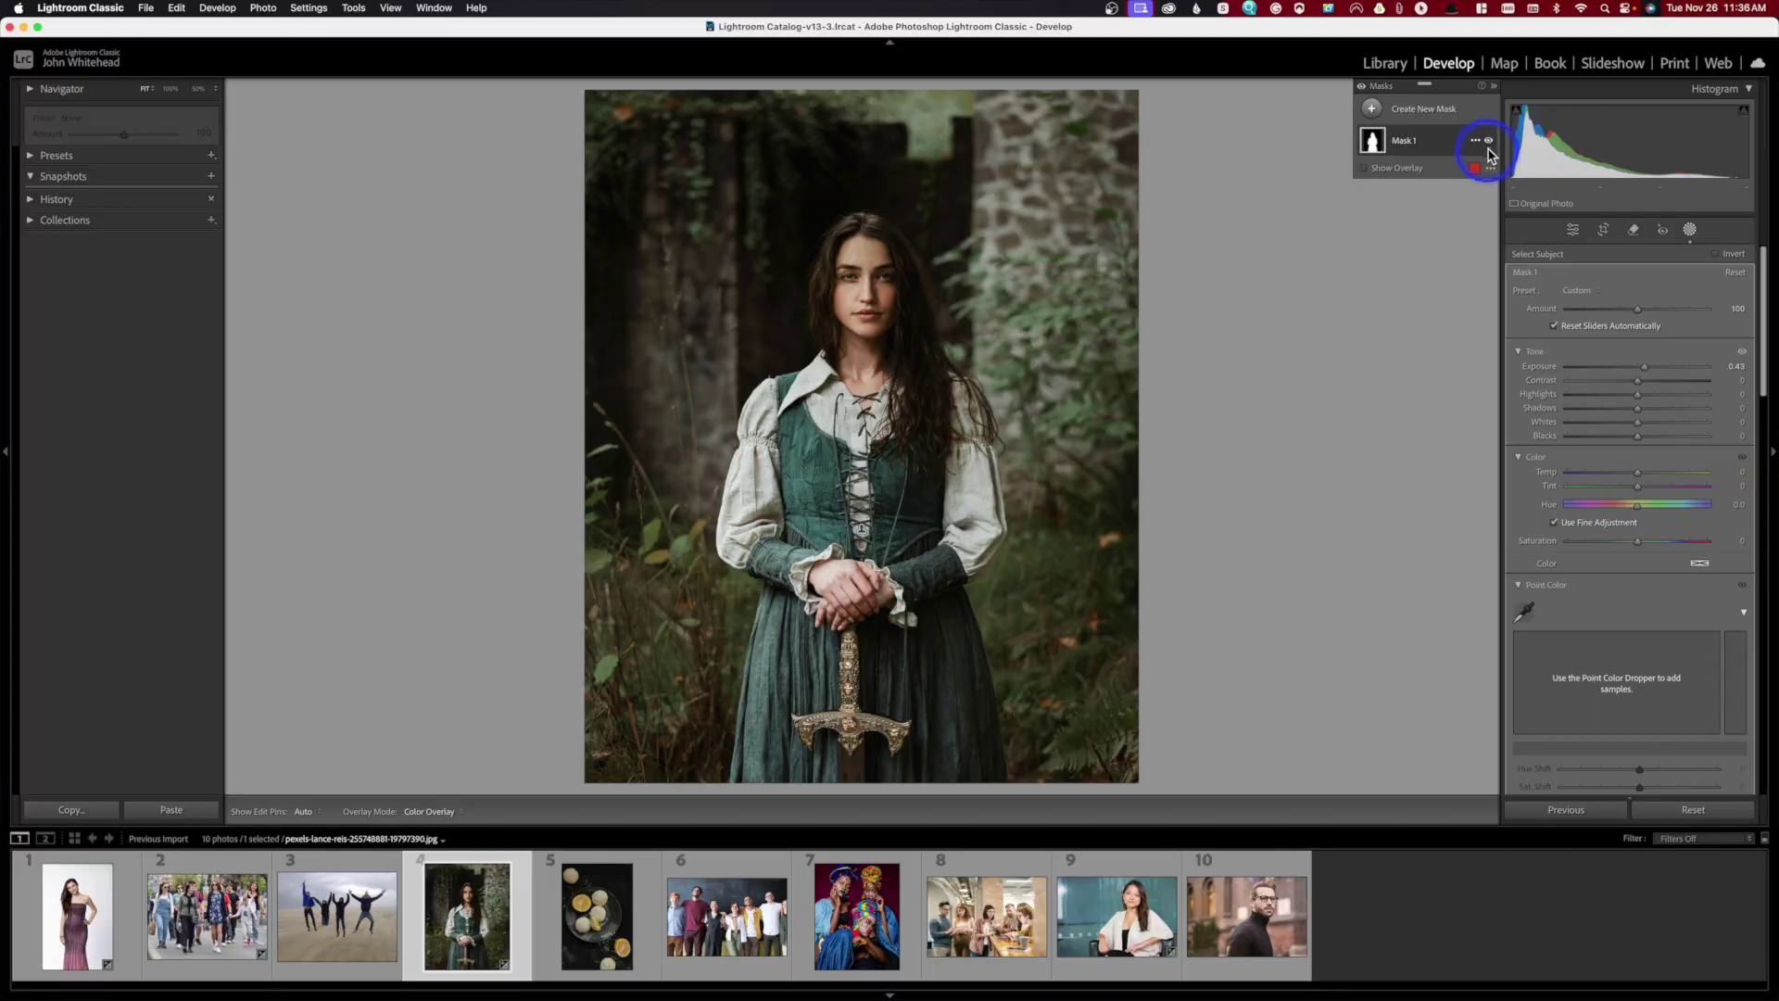
- Try a duplicated and inverted copy of the subject mask with saturation at −100, and undo it
left_click(1475, 142)
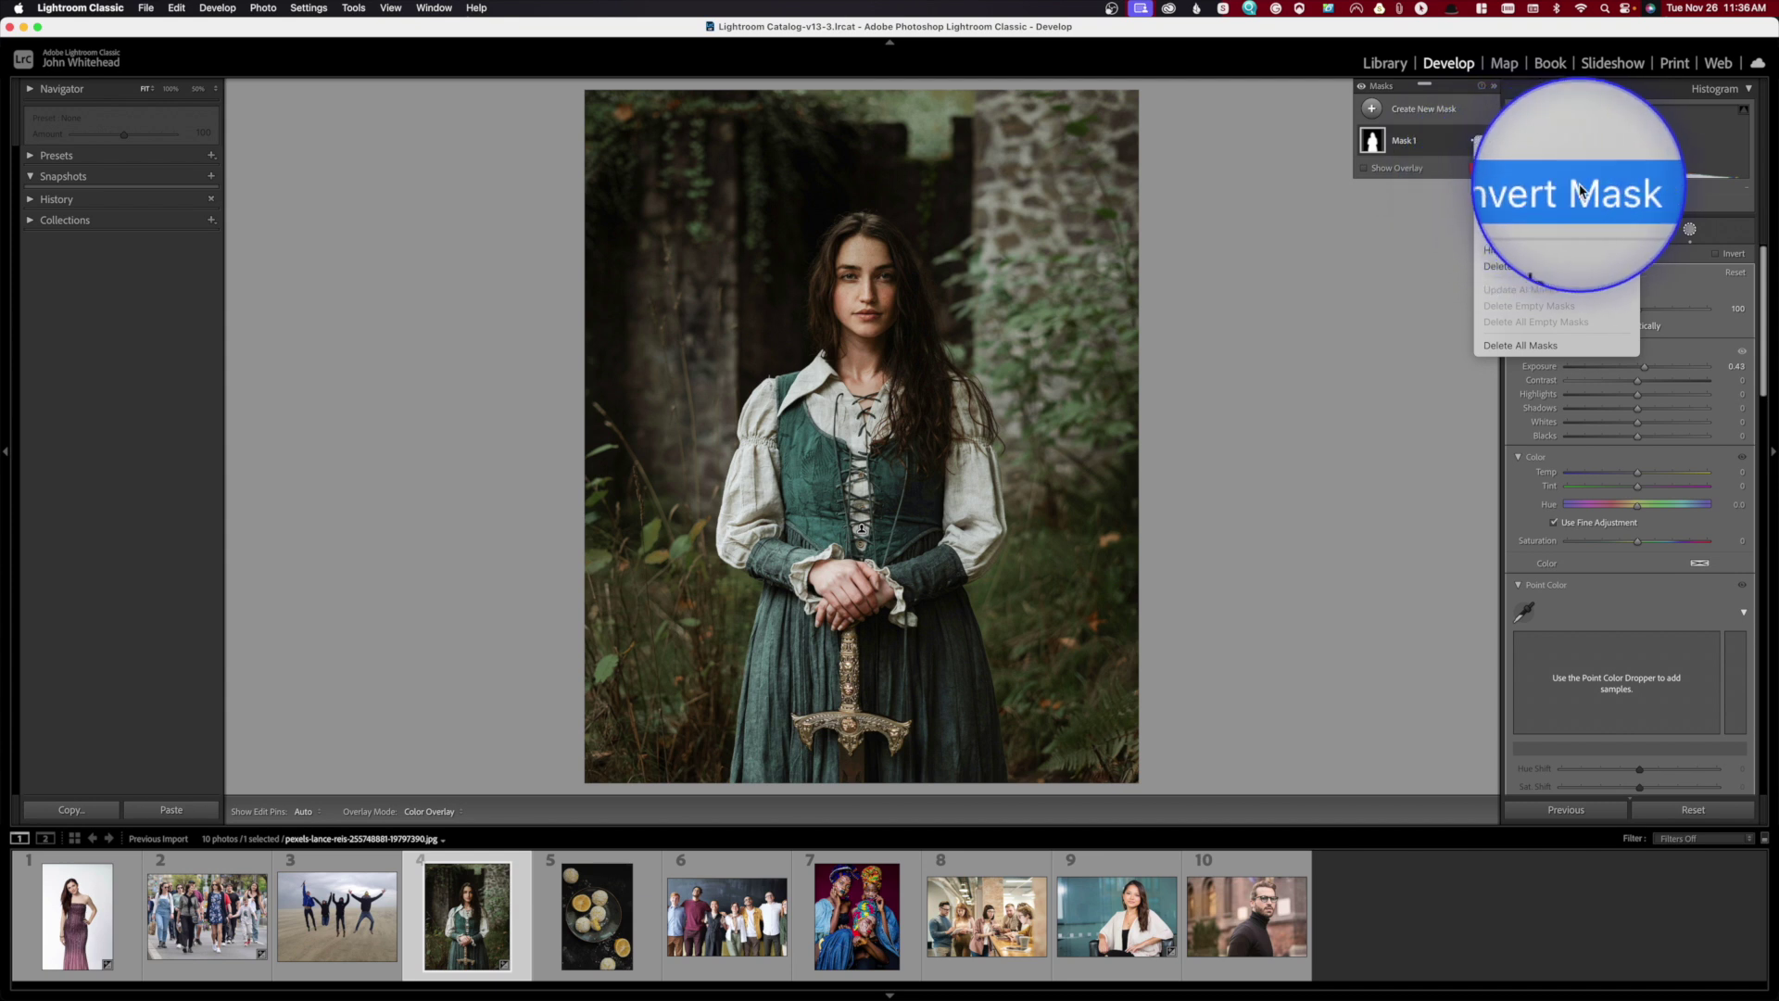
left_click(1570, 185)
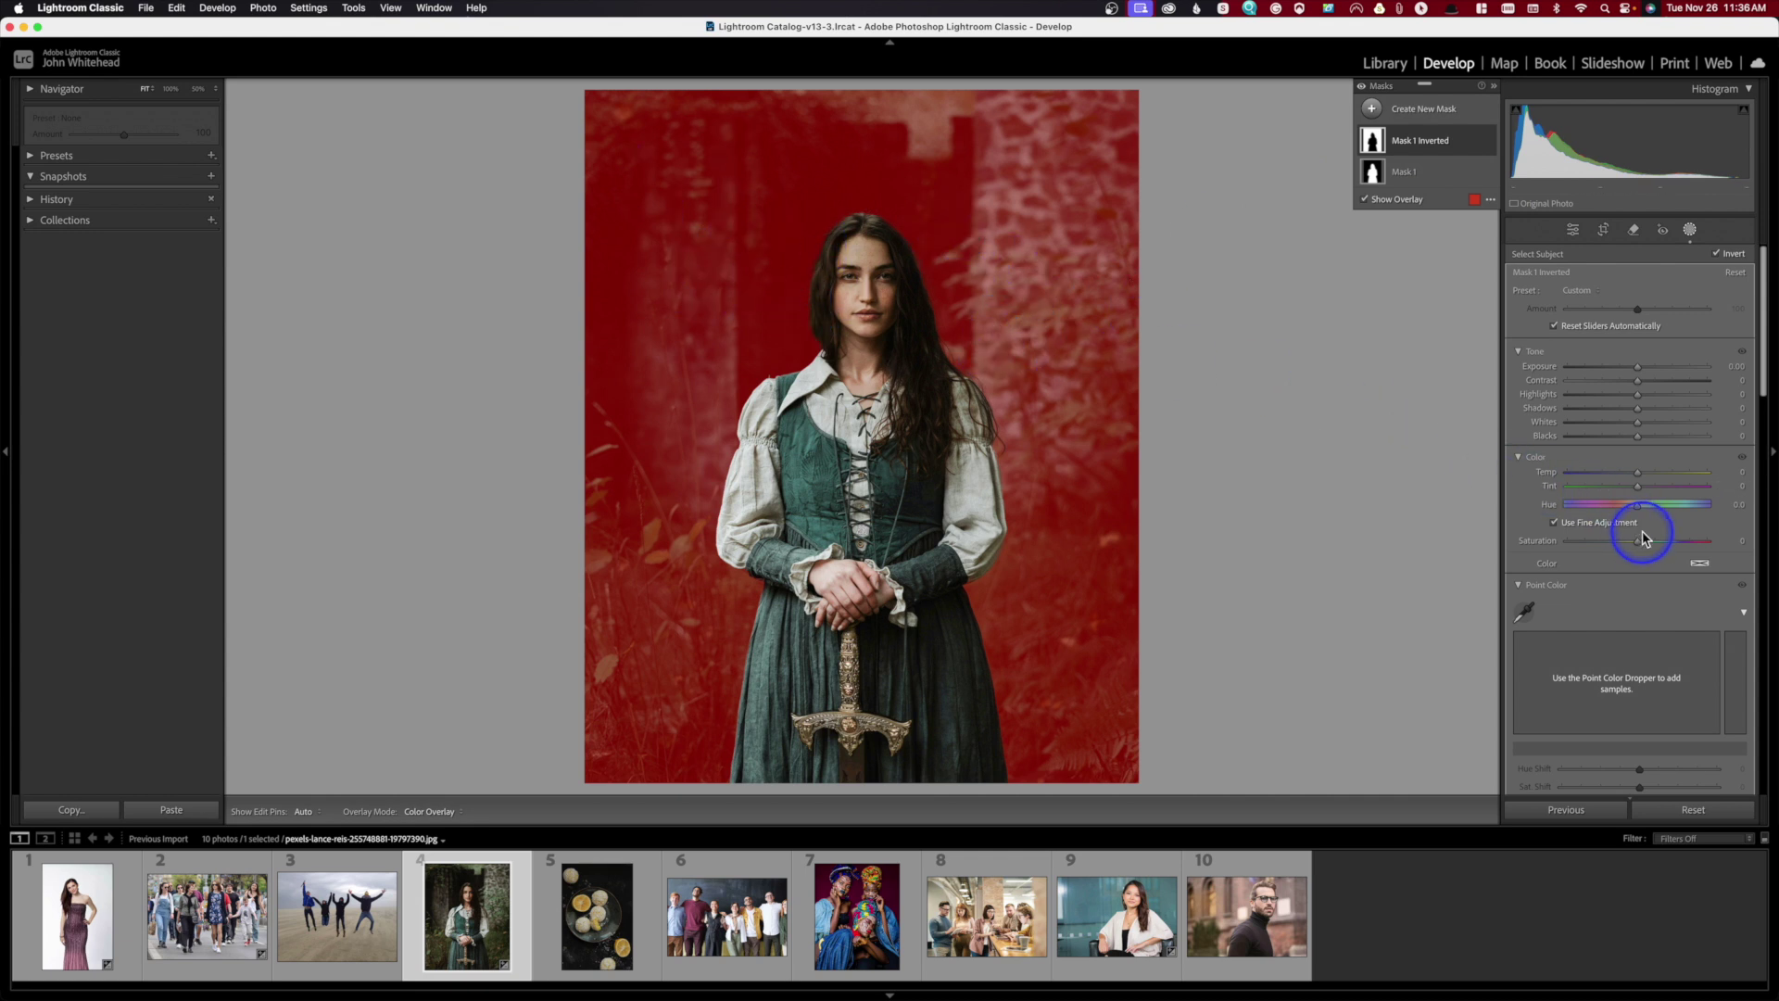
left_click_drag(1637, 540, 1545, 557)
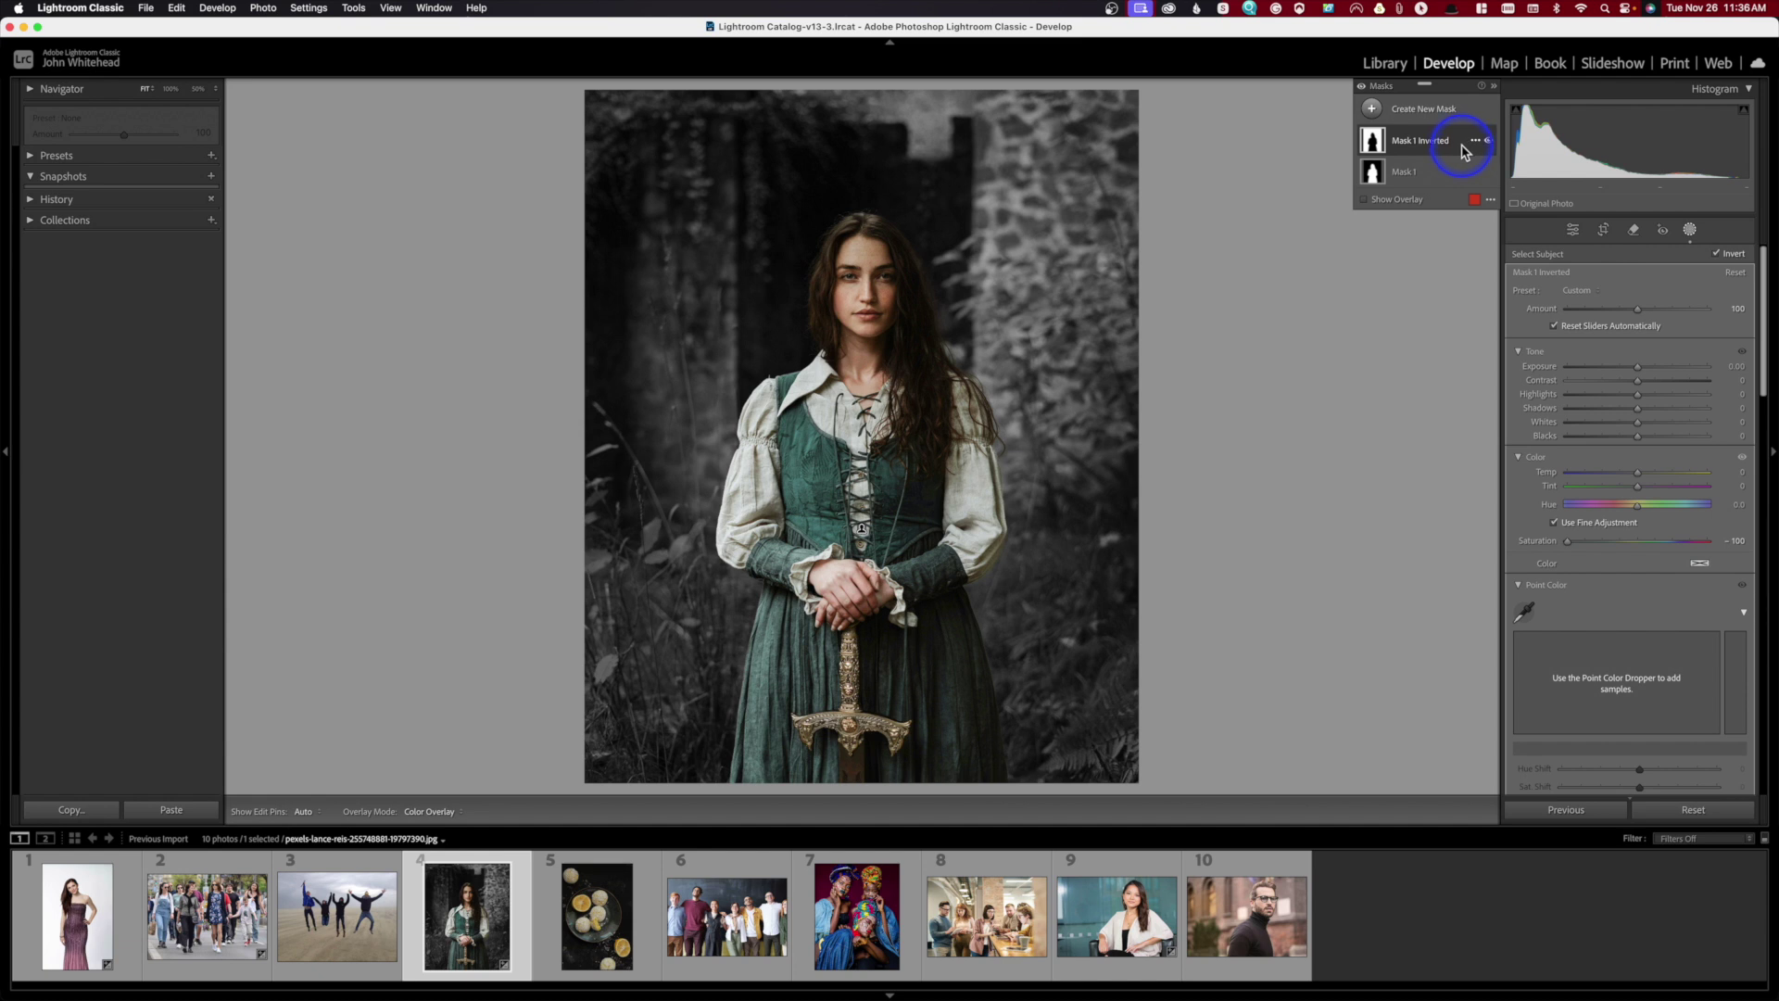
key("super+z")
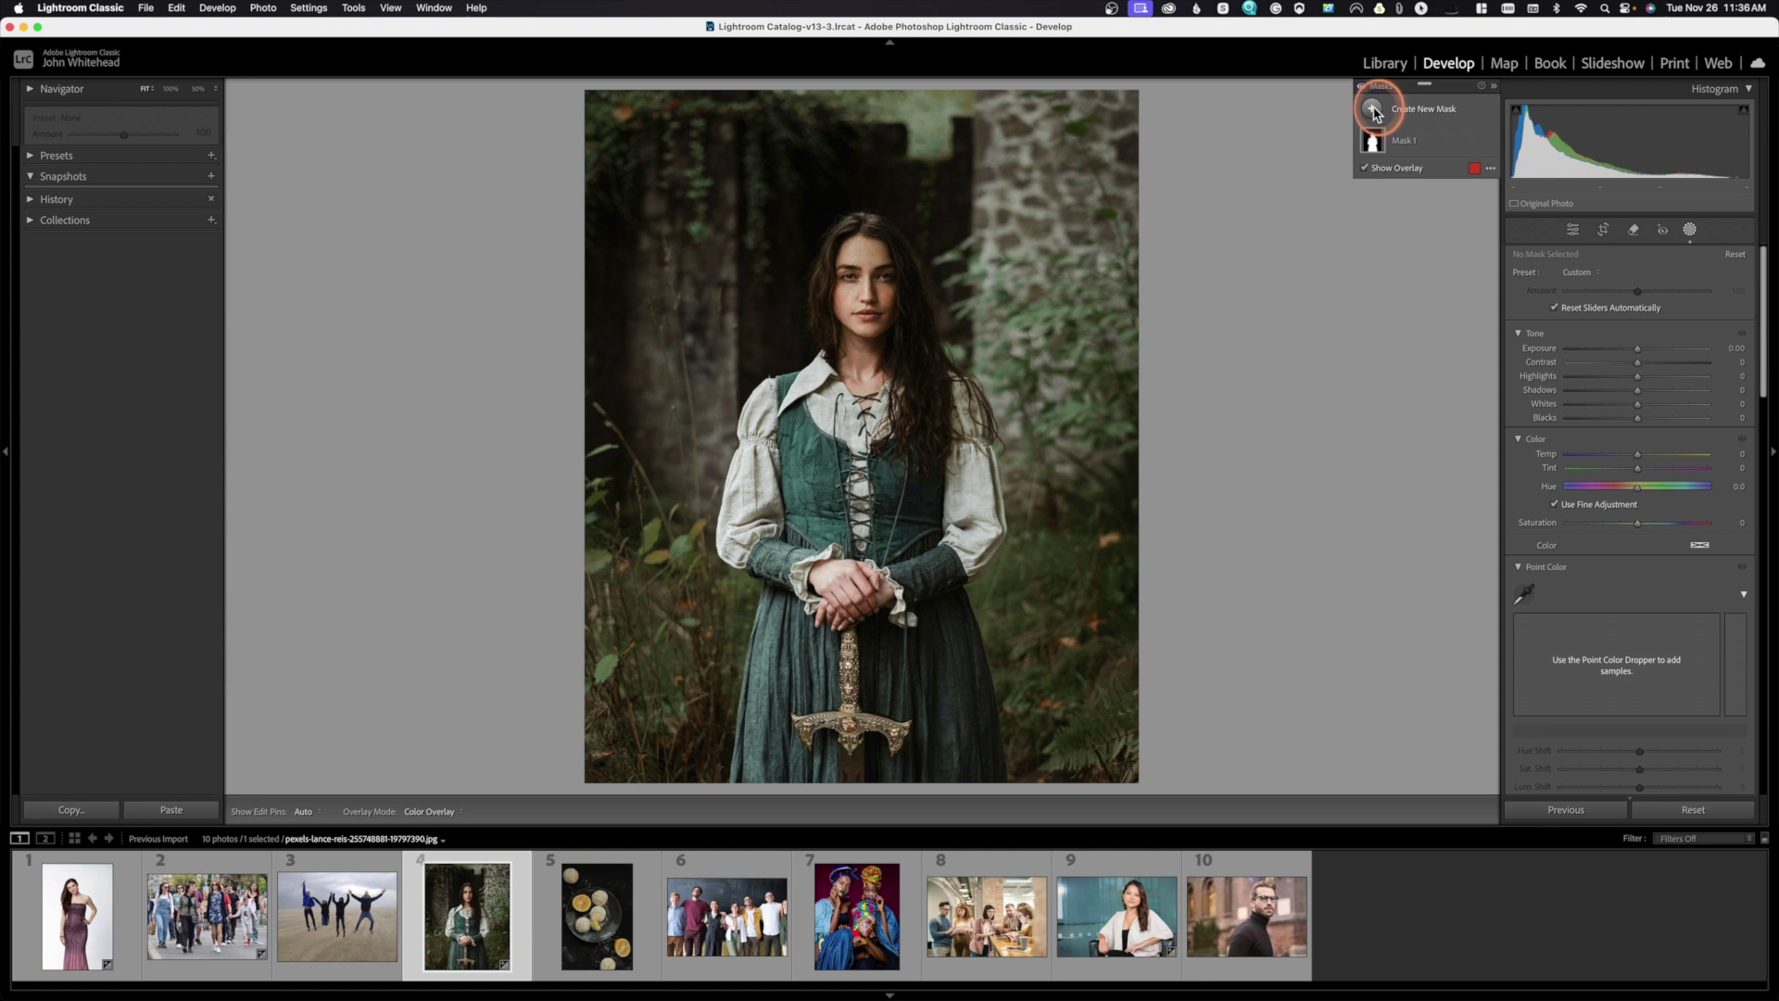
- Add a background mask to the photo of the woman with the sword and set its saturation to −100
left_click(1372, 110)
left_click(1468, 172)
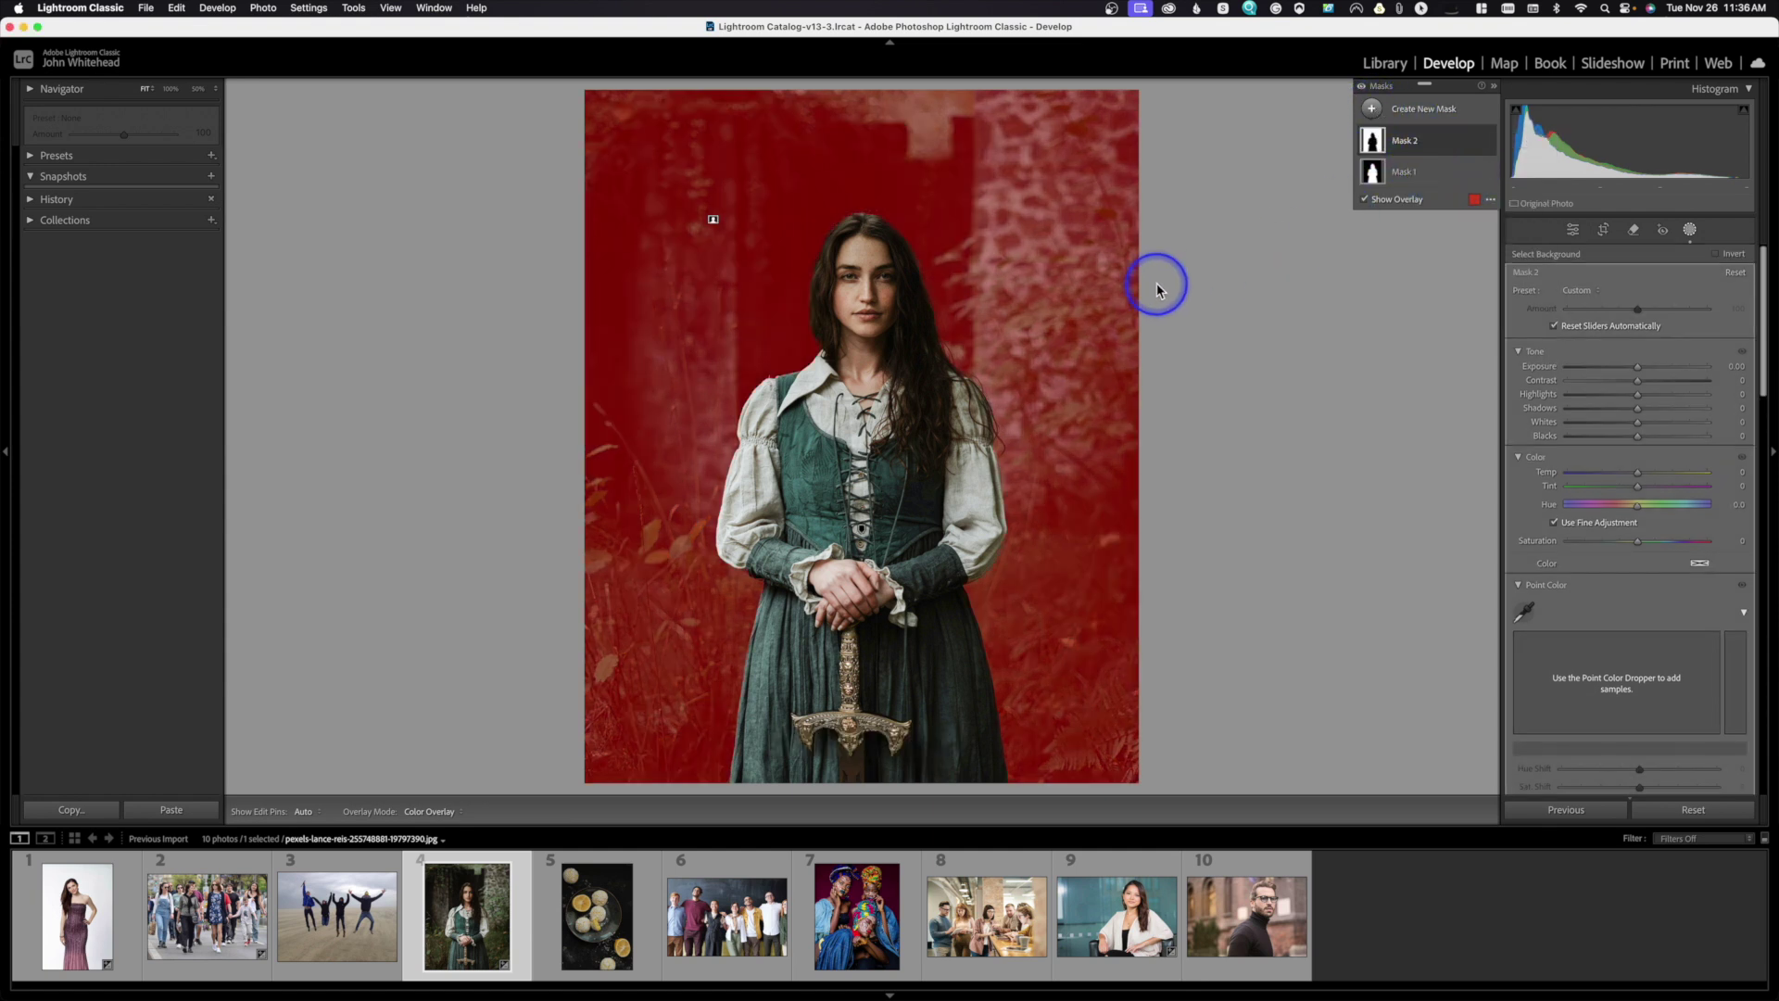
left_click_drag(1633, 552, 1469, 553)
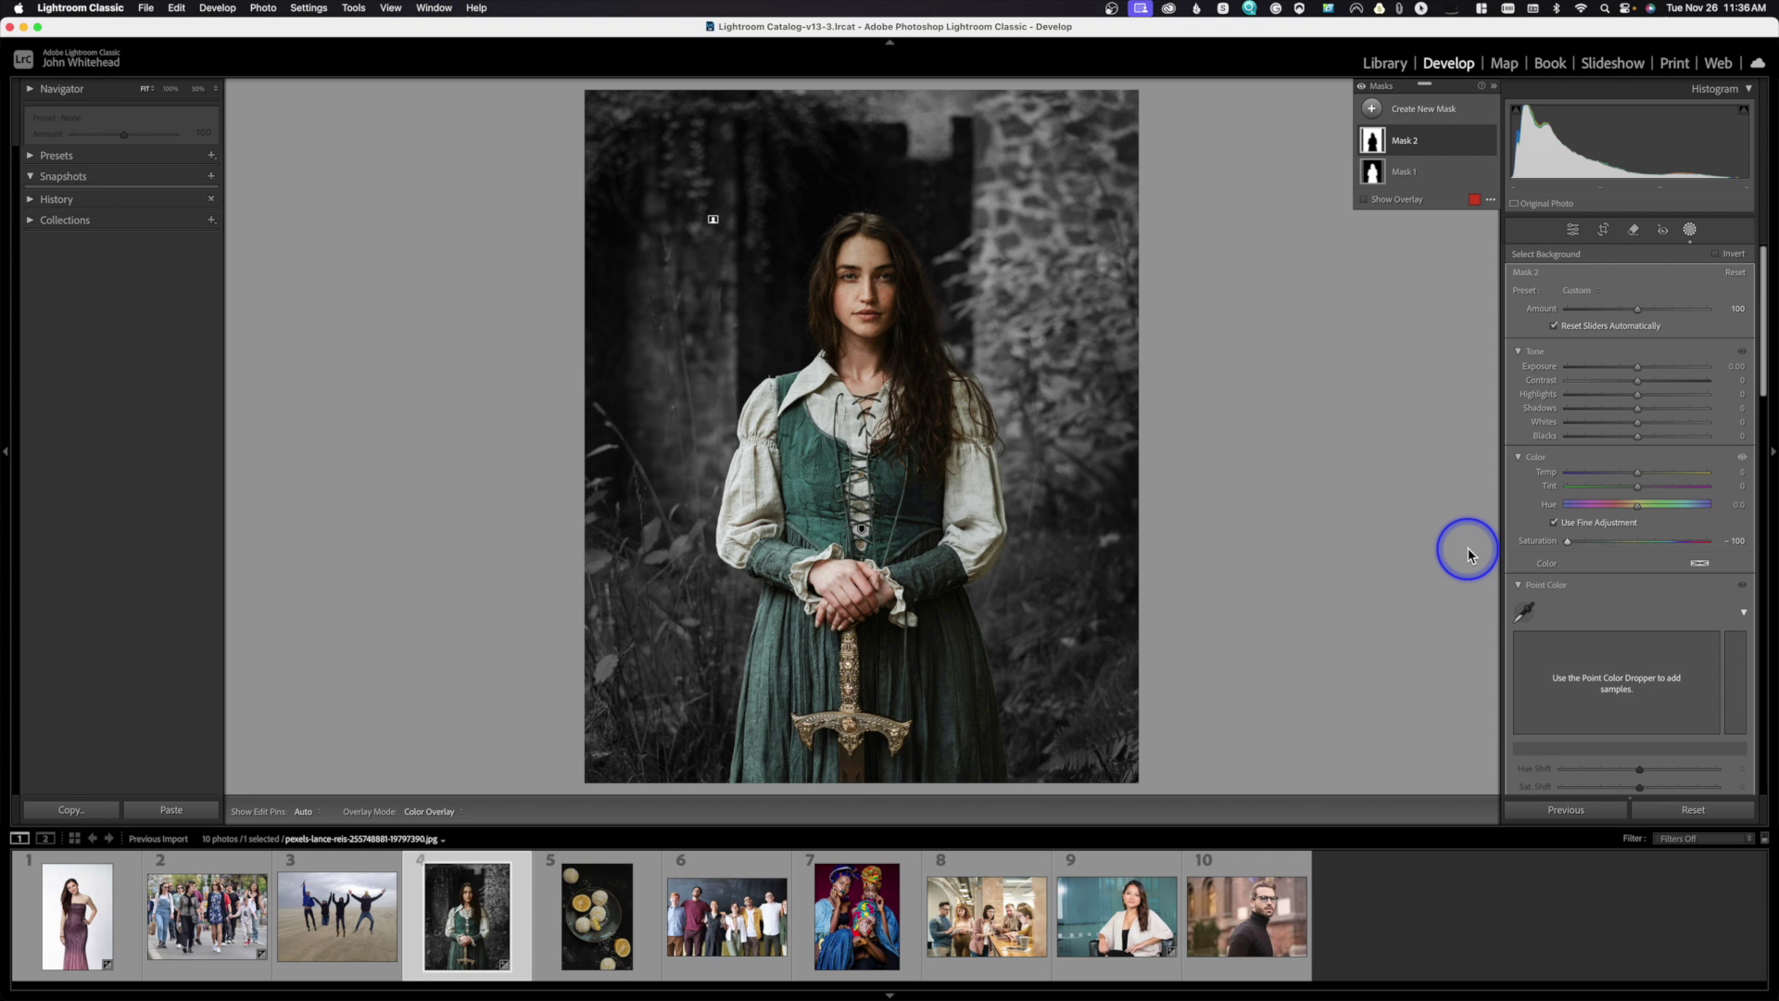
left_click(1475, 142)
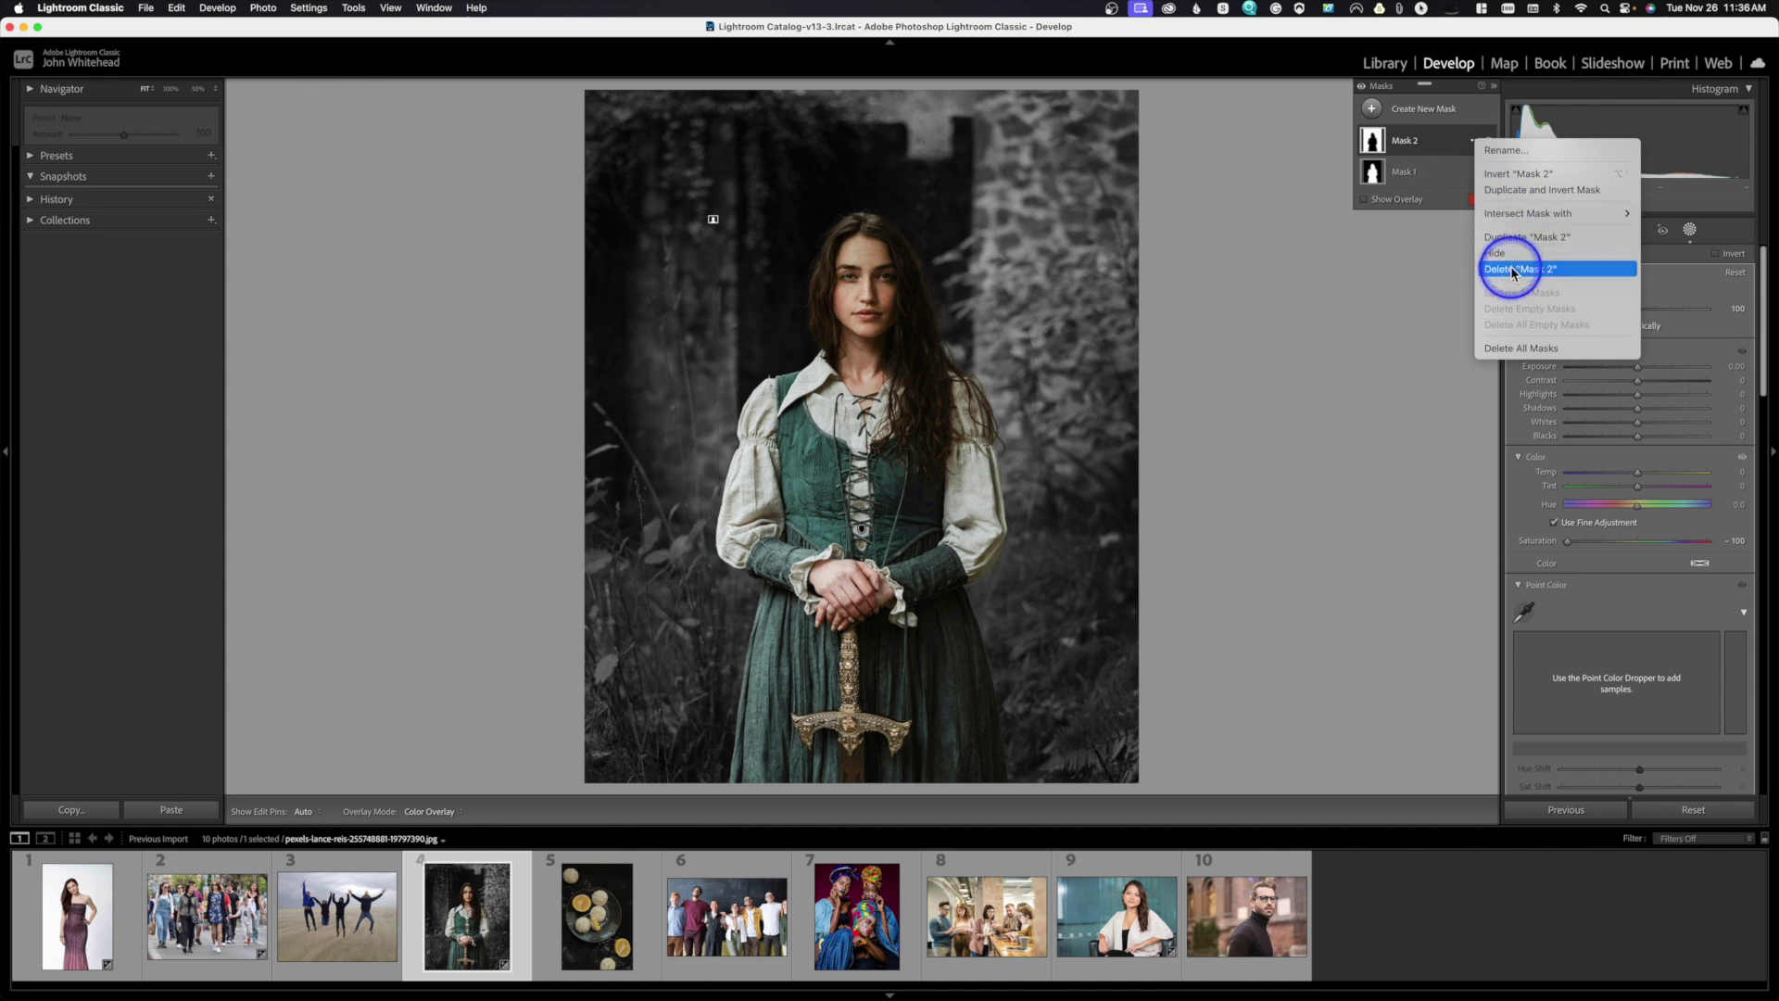
left_click(1289, 158)
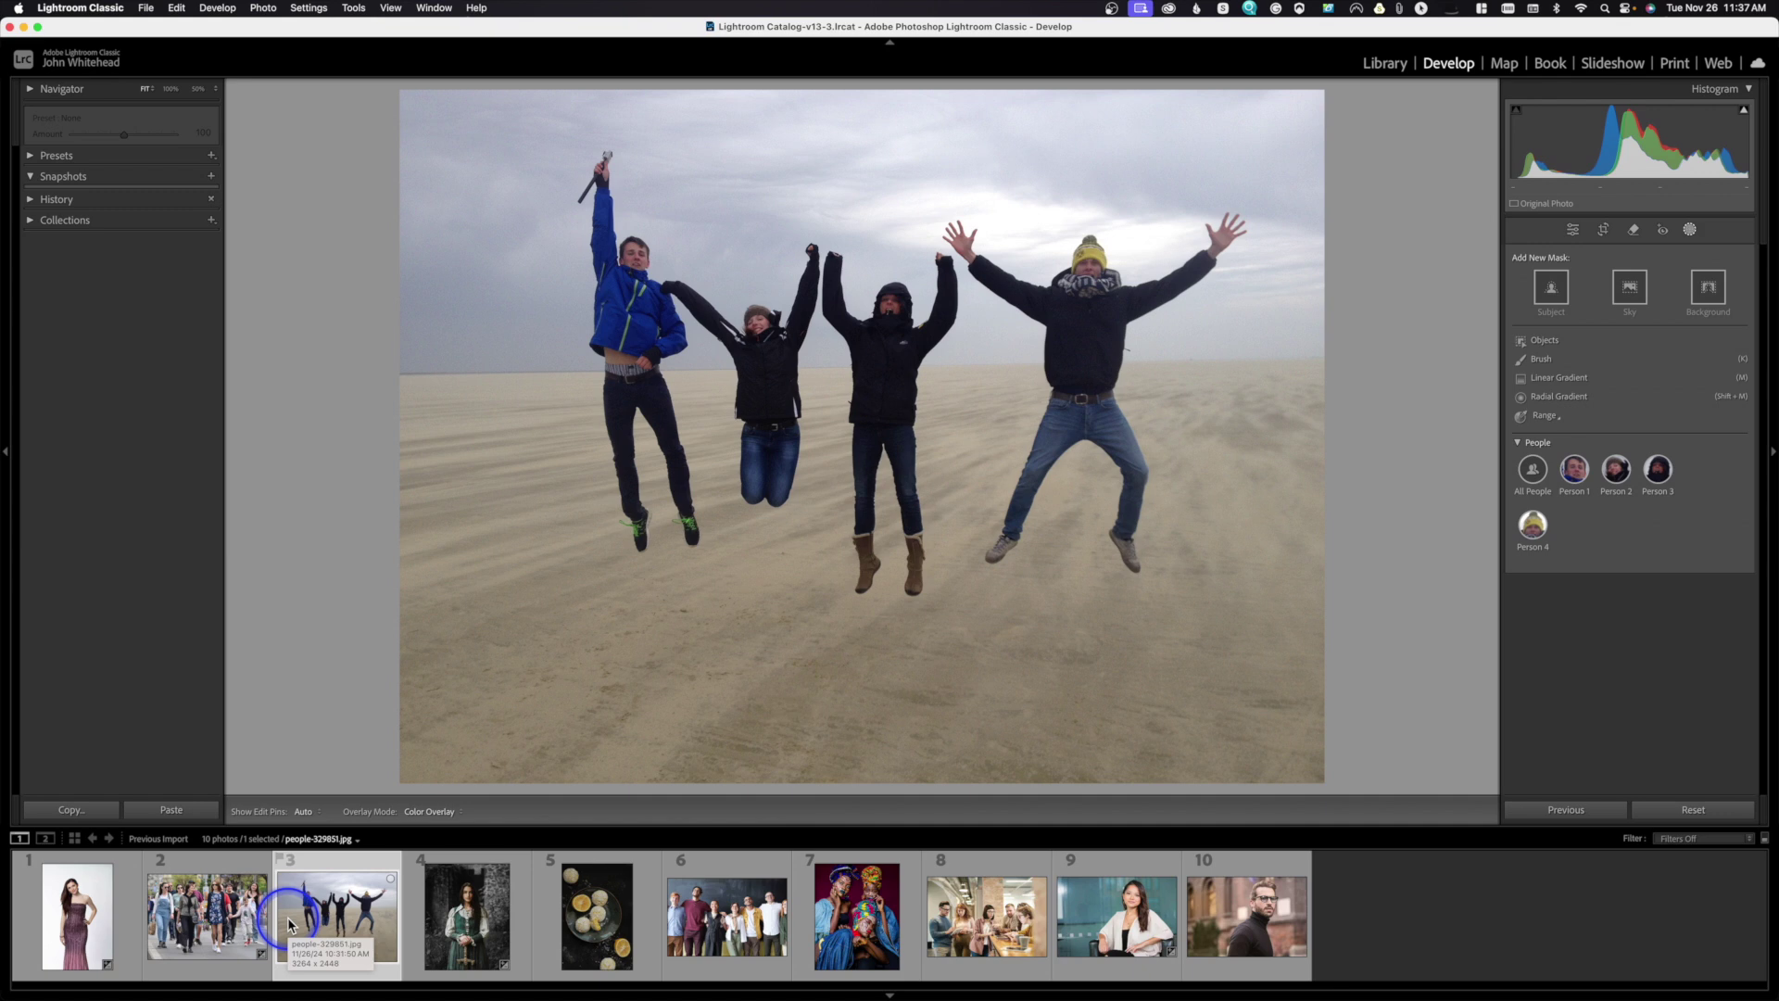
- Create a sky mask on the photo of four people jumping on the beach and raise its exposure to 0.22
key("shift+w")
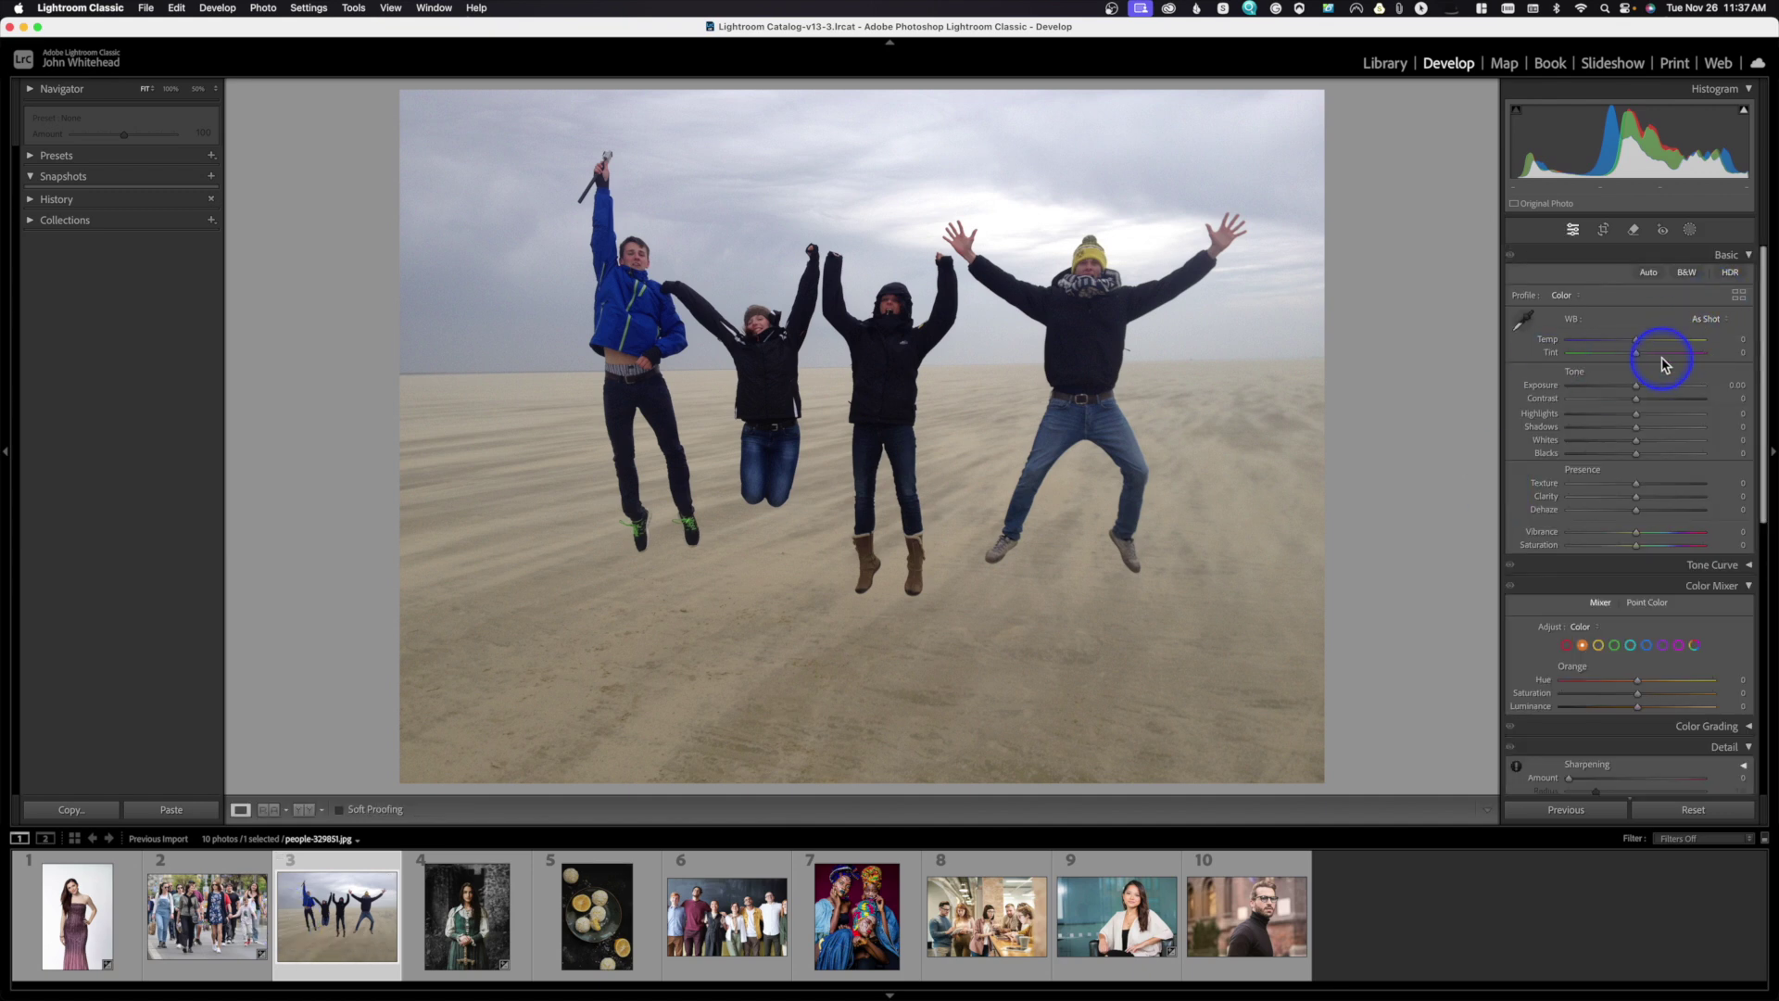
left_click(1690, 231)
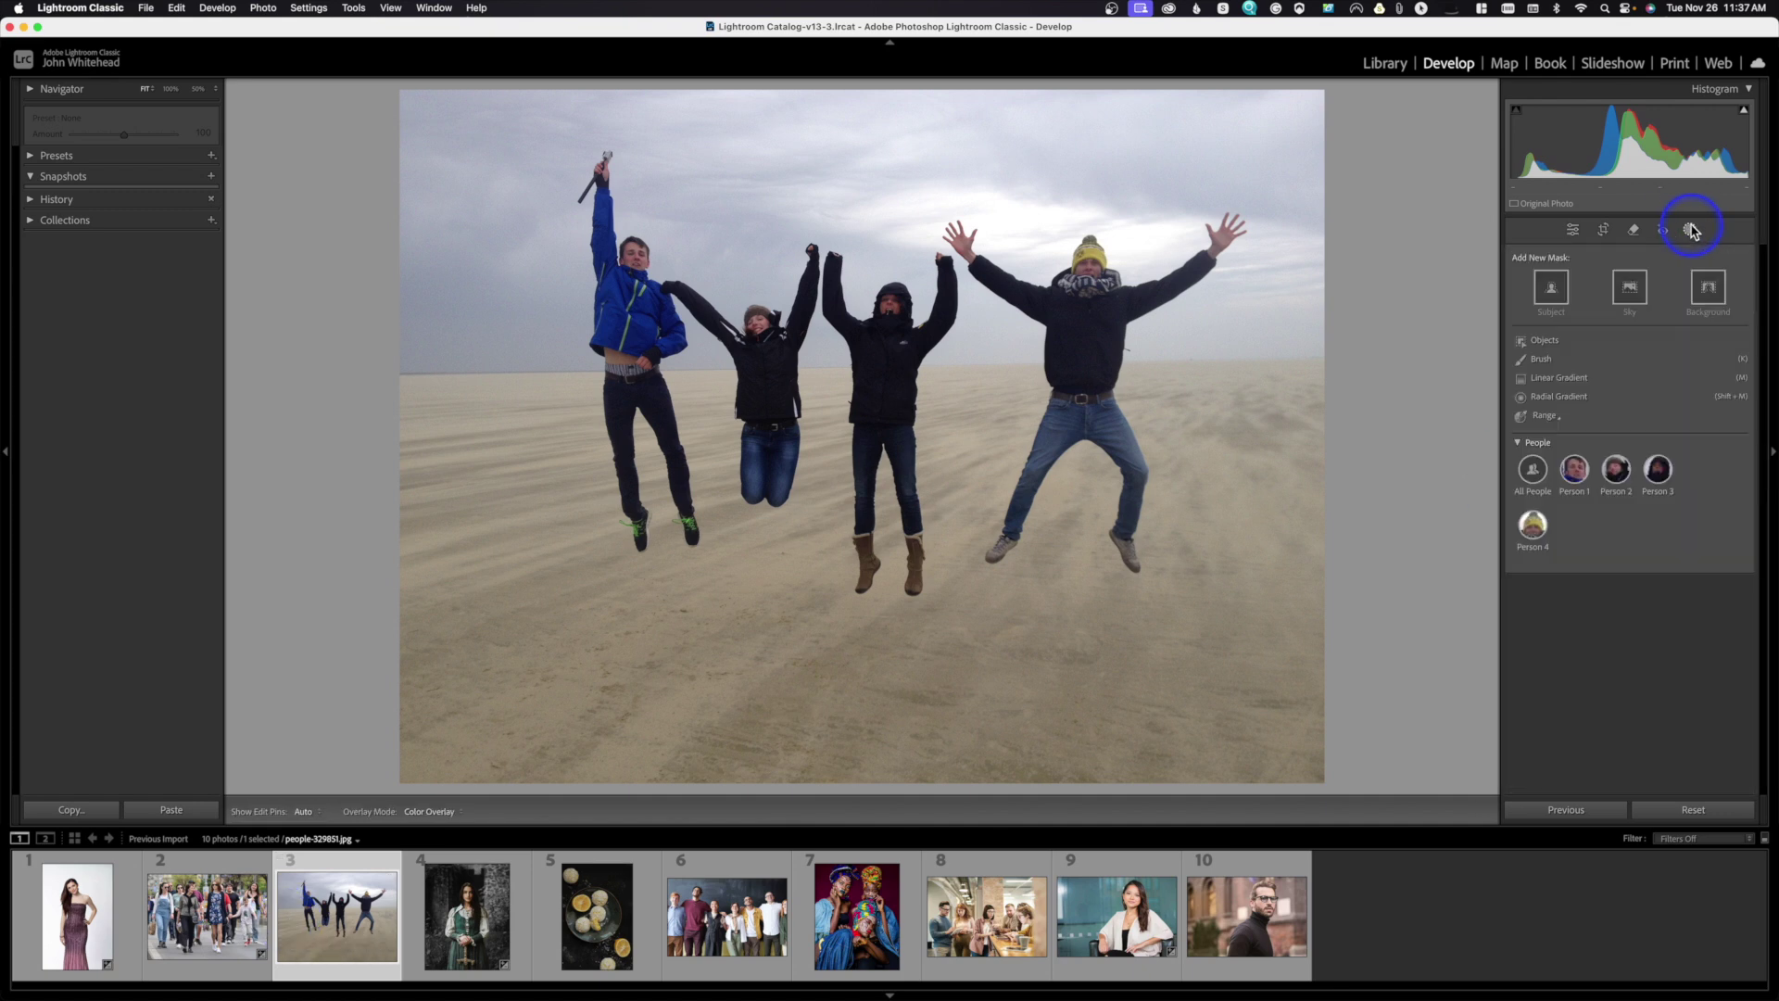
left_click(1630, 295)
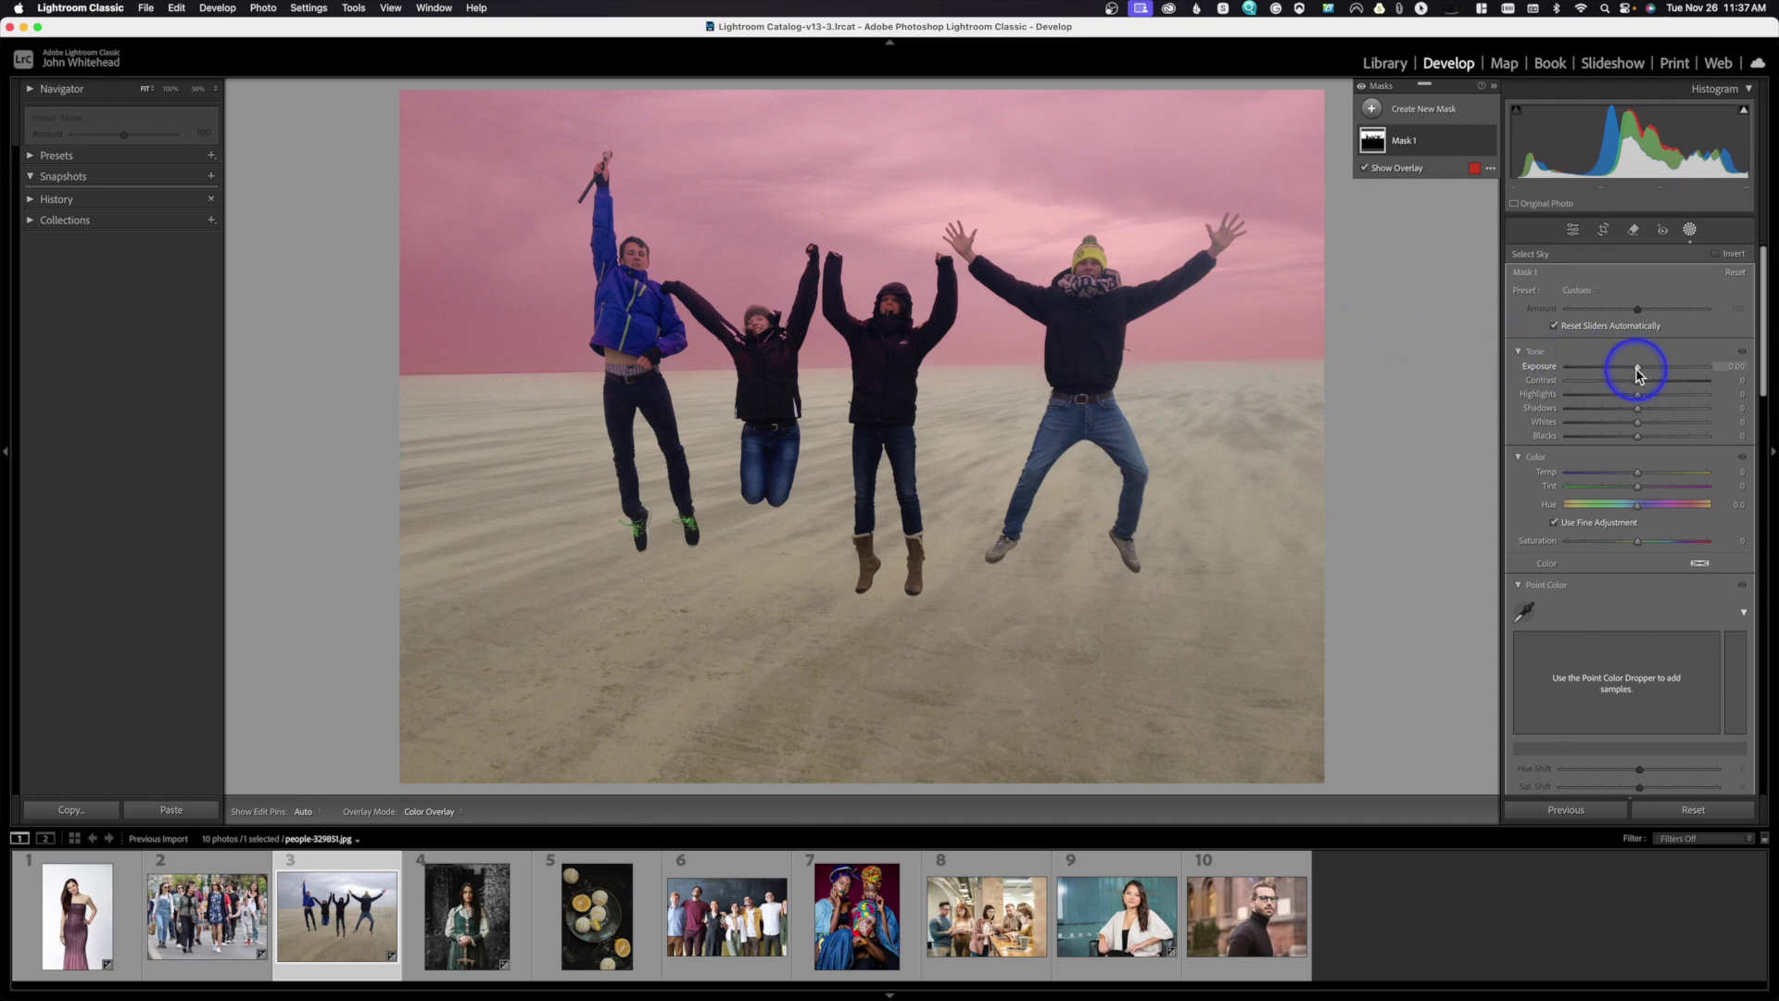
mouse_move(1637, 371)
left_mouse_down()
mouse_move(1616, 369)
mouse_move(1641, 368)
left_mouse_up()
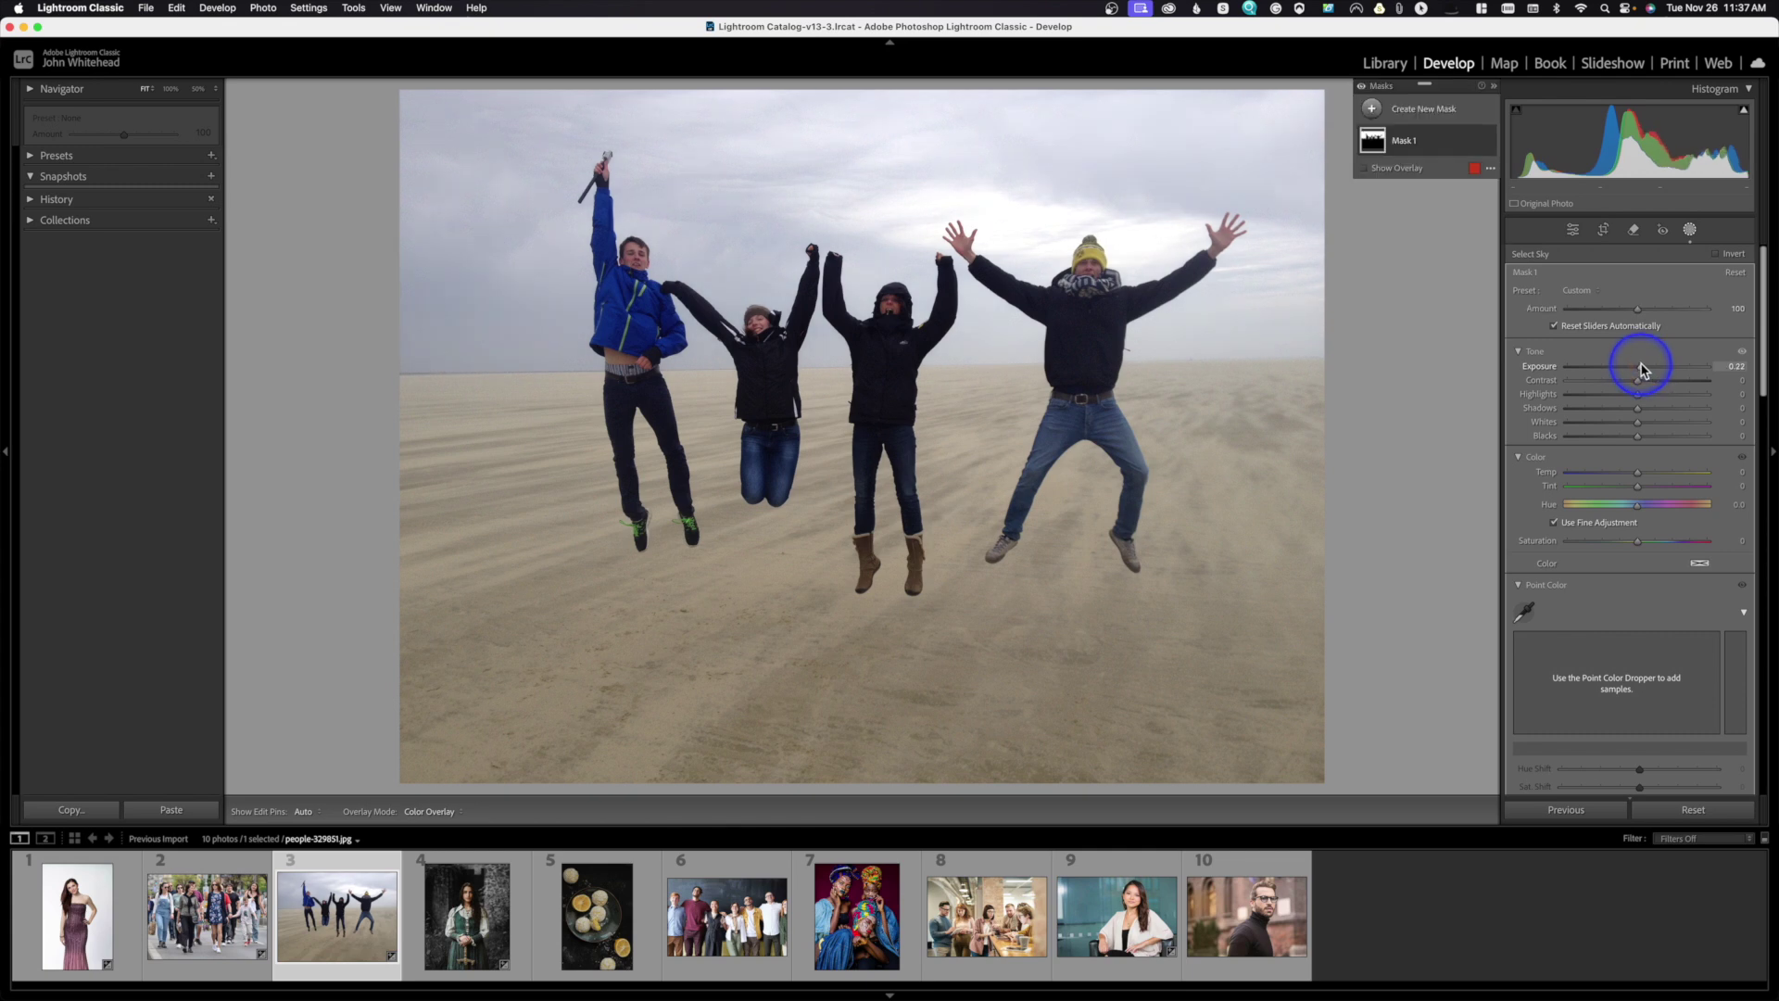
mouse_move(1409, 139)
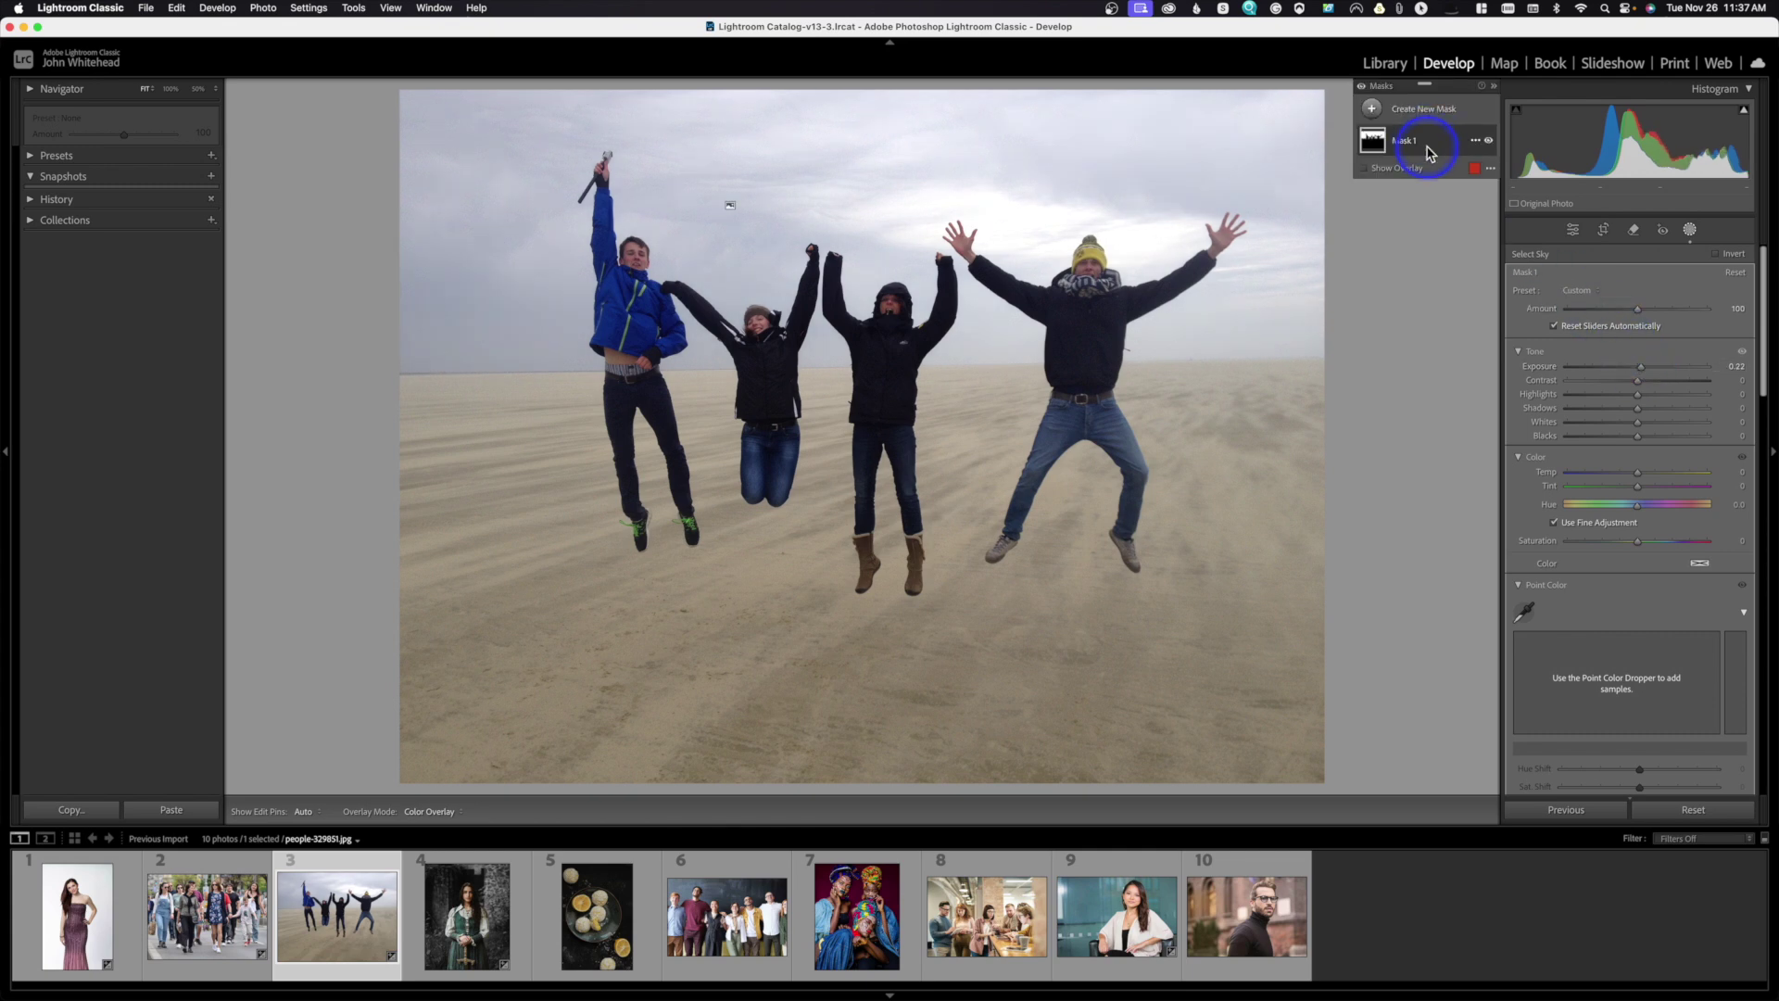